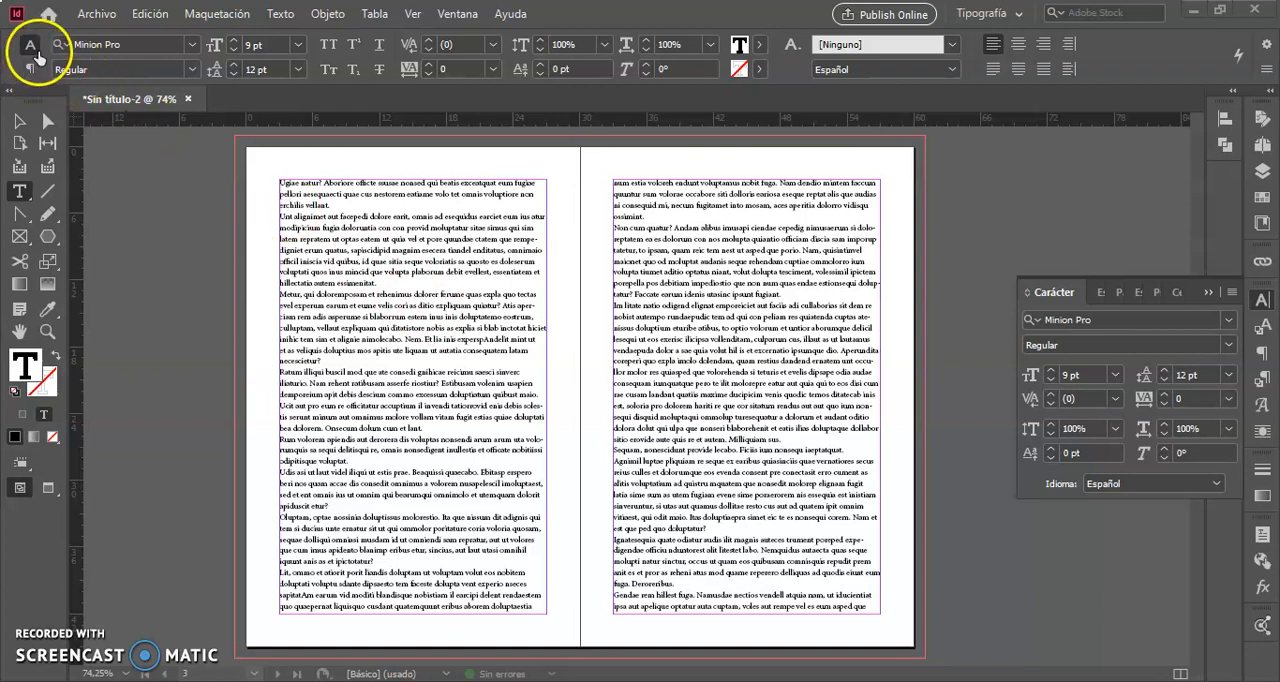
- Switch to the paragraph formatting controls and show the Paragraph (Párrafo) settings
{"action": "left_click", "coordinate": [30, 70]}
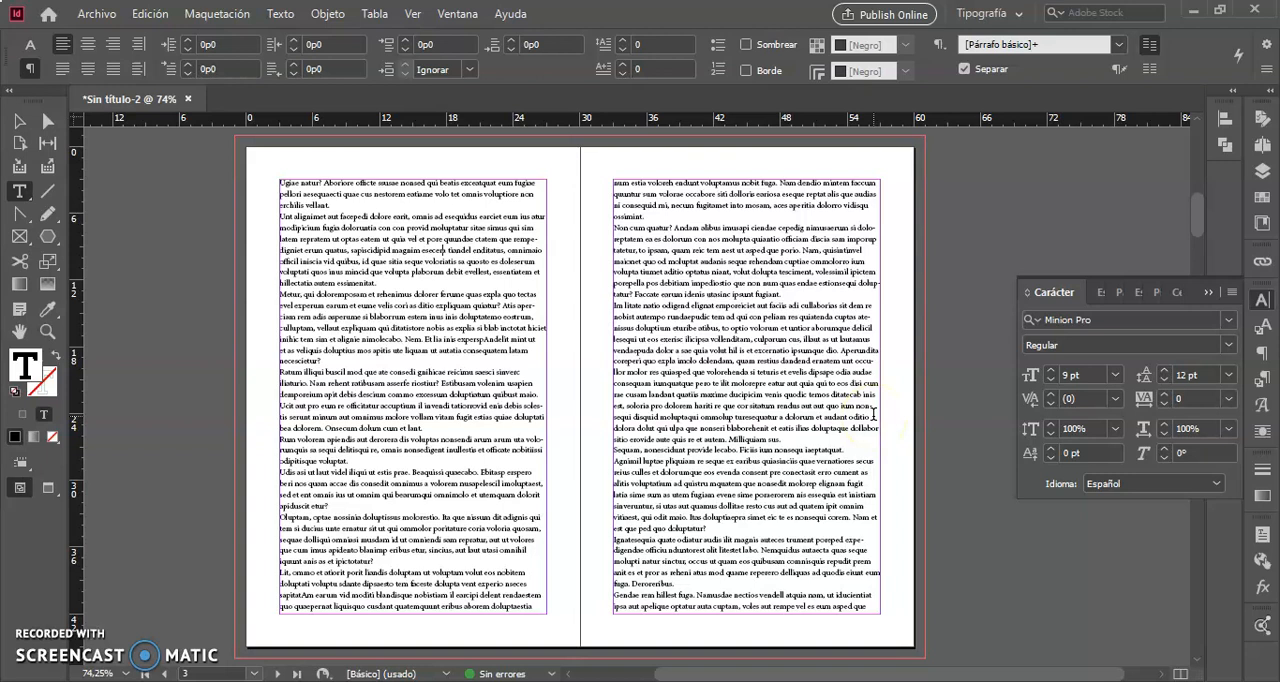
{"action": "left_click", "coordinate": [1120, 294]}
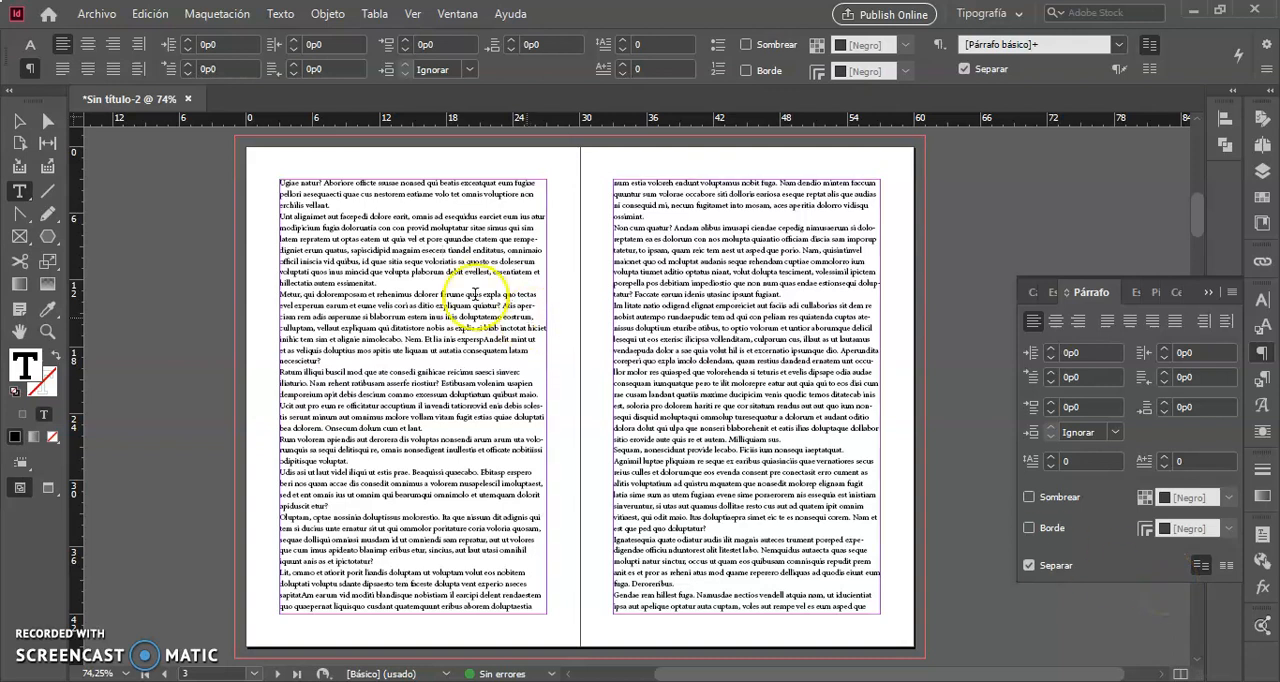
- Select the entire threaded text story, starting from the first paragraph on the left page
{"action": "key", "text": "ctrl+space"}
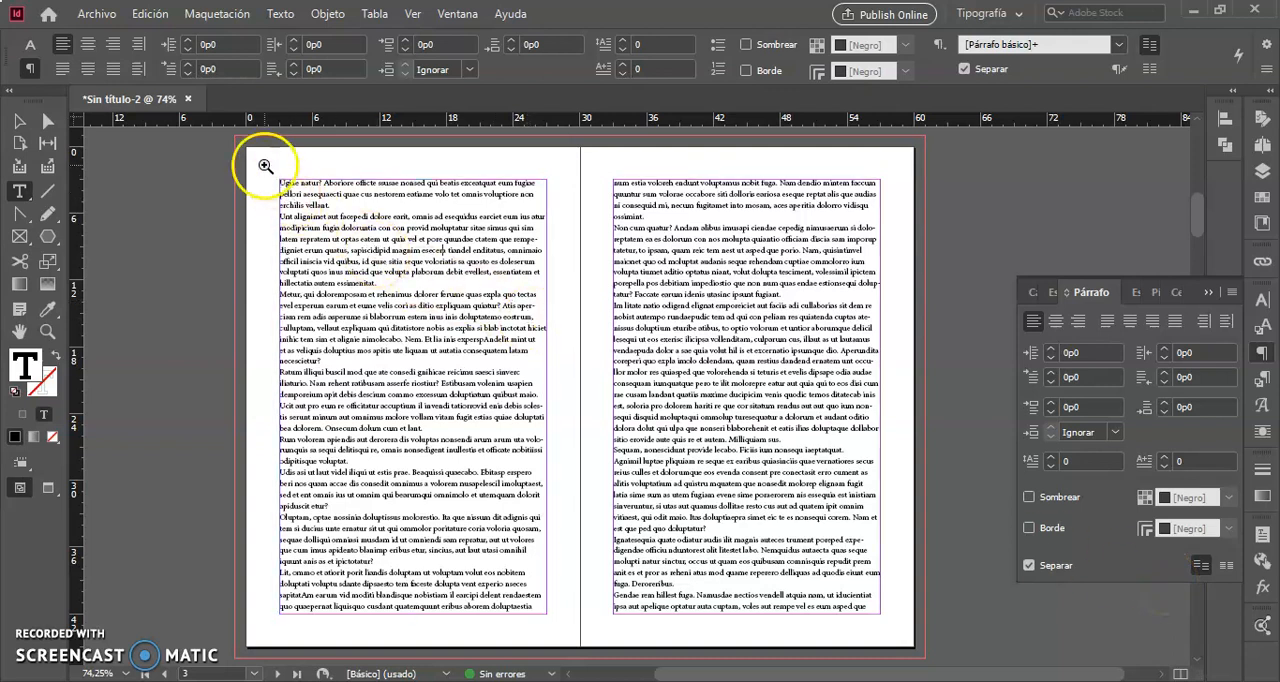
{"action": "left_click_drag", "start_coordinate": [263, 165], "coordinate": [560, 362]}
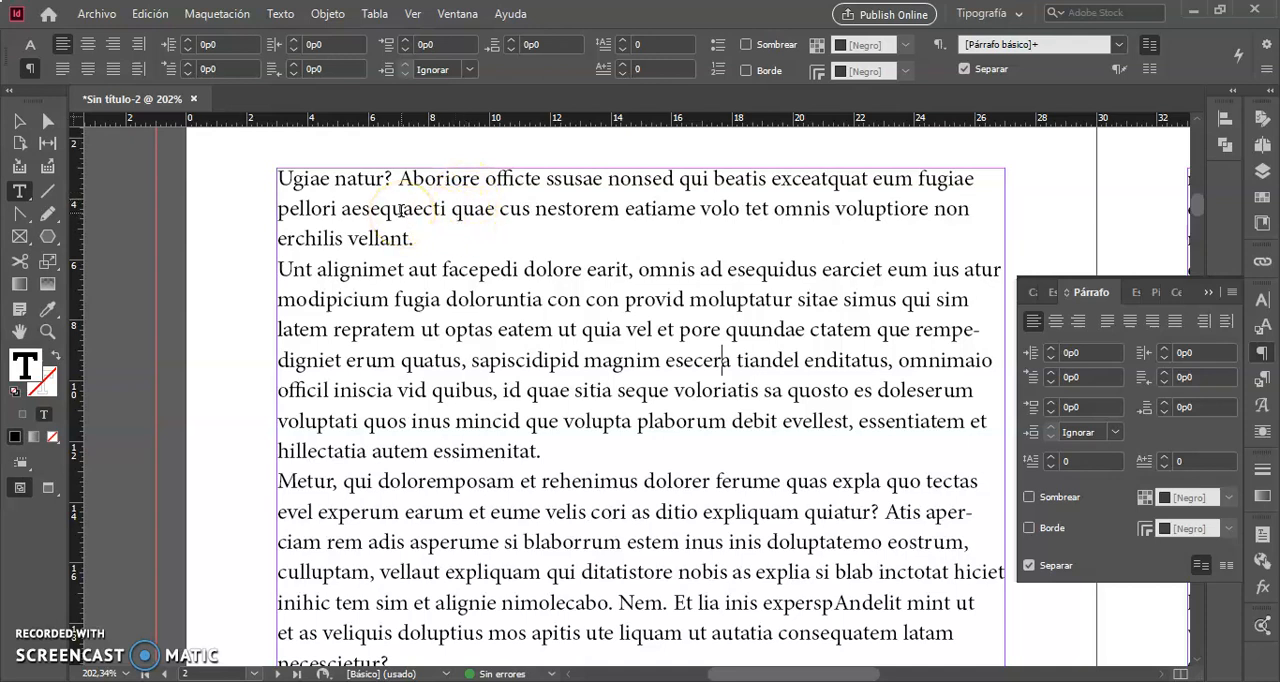
{"action": "scroll", "coordinate": [401, 210], "scroll_direction": "right", "scroll_amount": 3}
{"action": "scroll", "coordinate": [401, 210], "scroll_direction": "left", "scroll_amount": 4}
{"action": "scroll", "coordinate": [401, 210], "scroll_direction": "right", "scroll_amount": 2}
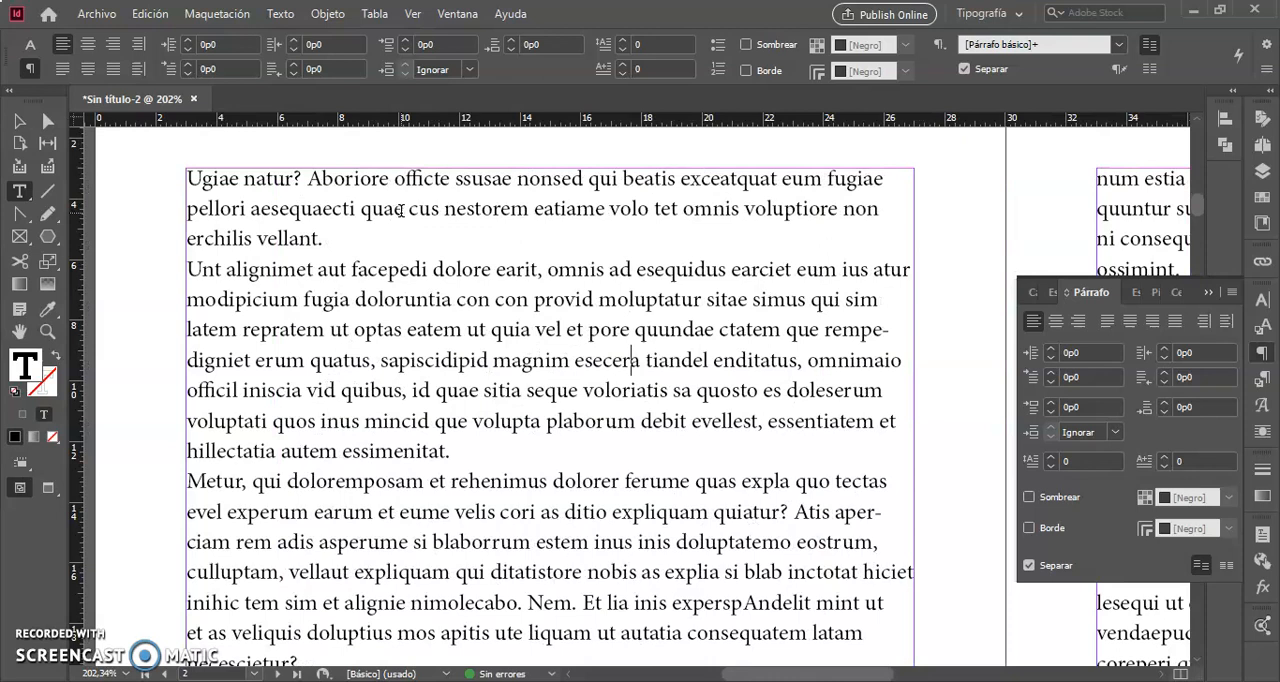
{"action": "triple_click", "coordinate": [261, 203]}
{"action": "left_click", "coordinate": [261, 203]}
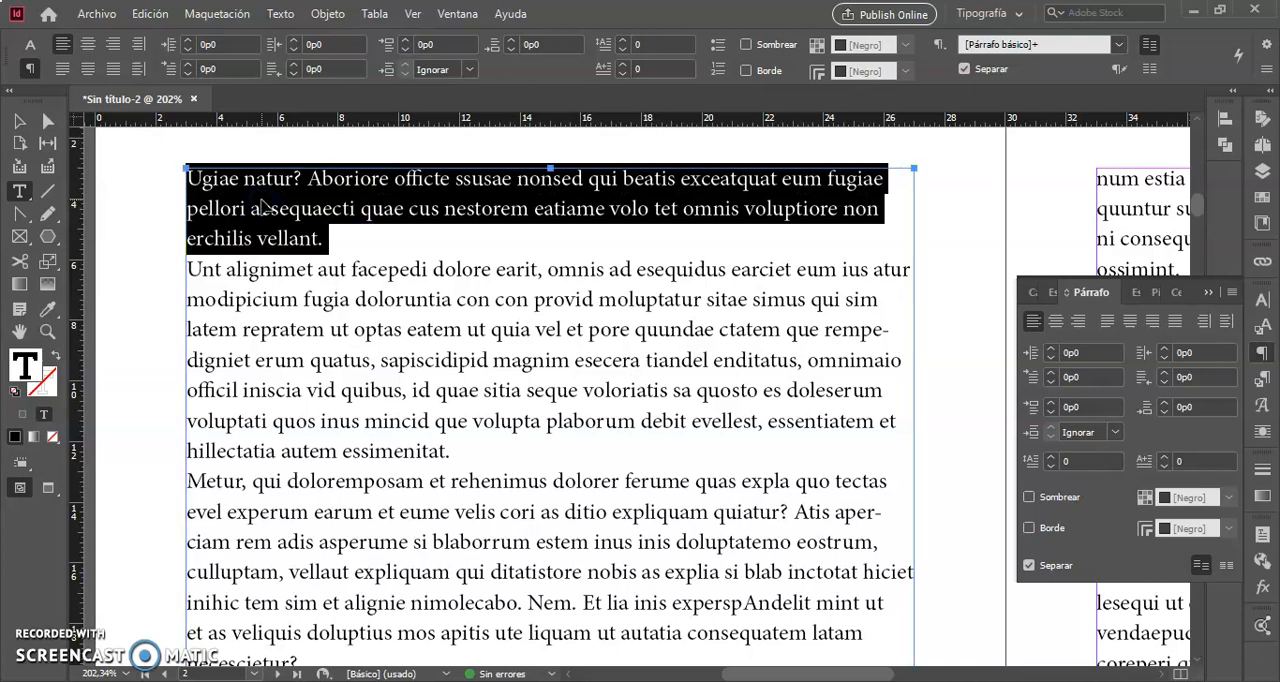
{"action": "left_click", "coordinate": [261, 200]}
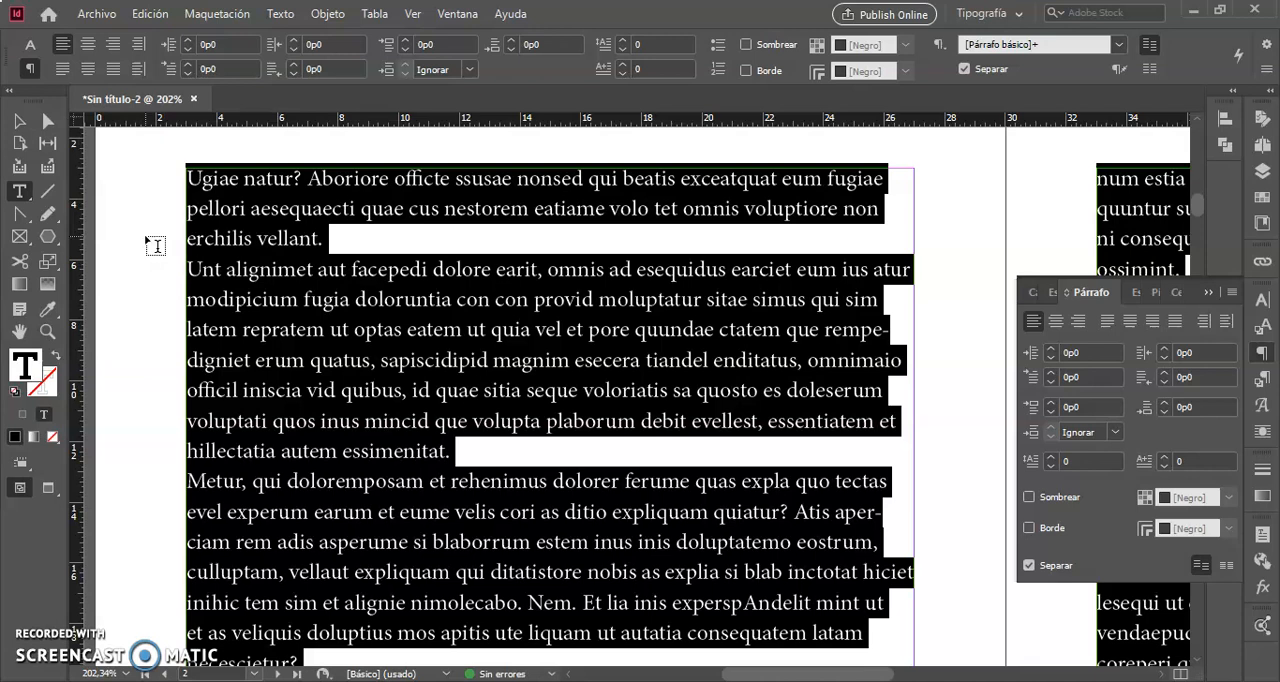
- Try centre, right and left alignment in turn on the whole selected story
{"action": "left_click", "coordinate": [89, 45]}
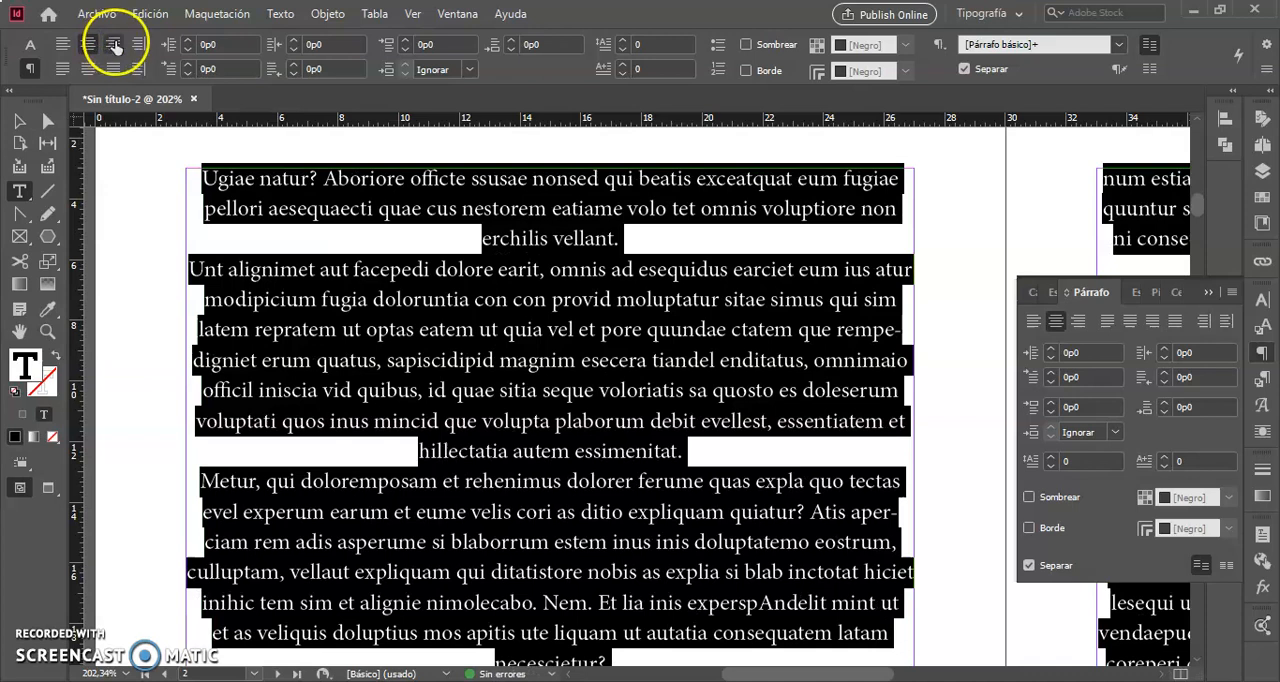
{"action": "left_click", "coordinate": [114, 45]}
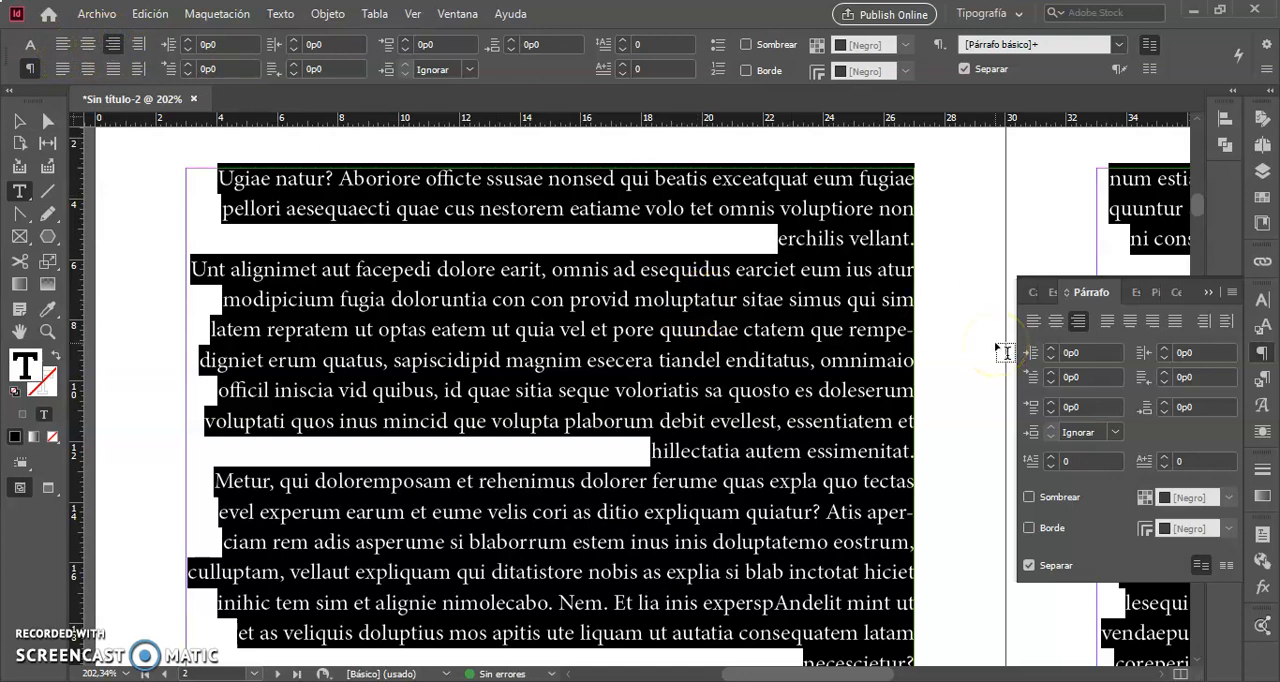
{"action": "left_click", "coordinate": [1033, 321]}
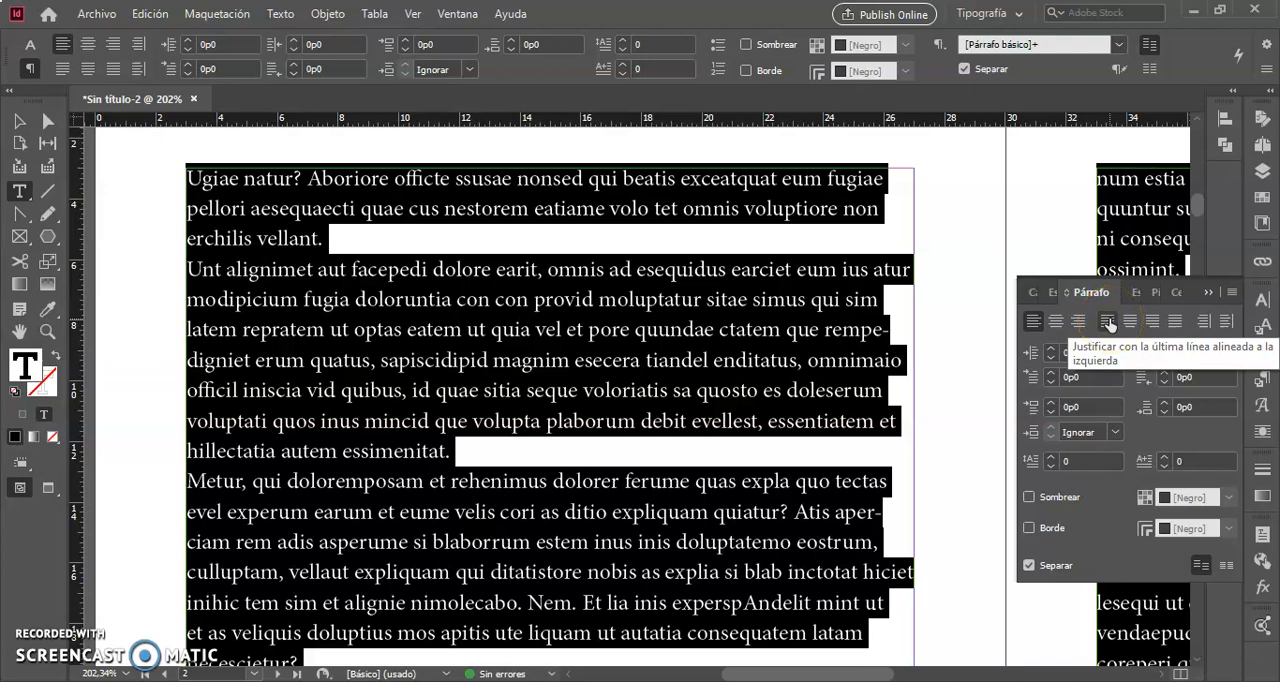
- Try justifying the story with the last line aligned left, centred and right, then with all lines fully justified
{"action": "left_click", "coordinate": [1108, 322]}
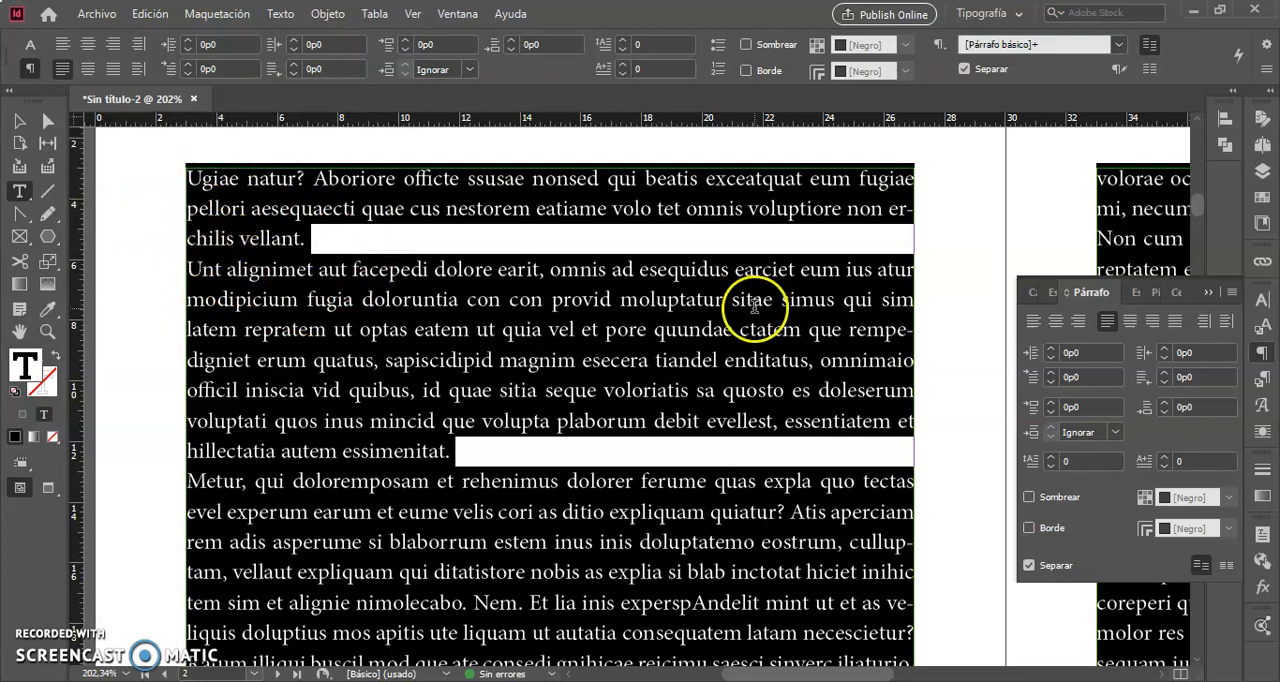
{"action": "left_click", "coordinate": [1131, 325]}
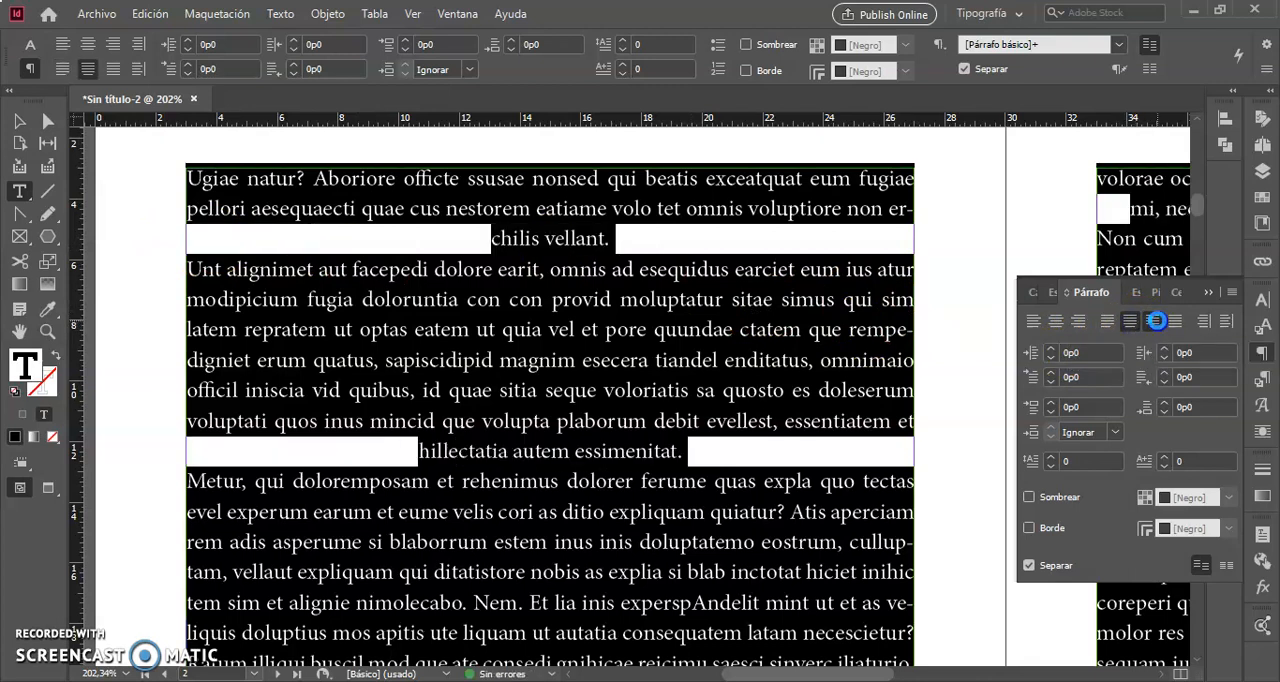
{"action": "left_click", "coordinate": [1154, 322]}
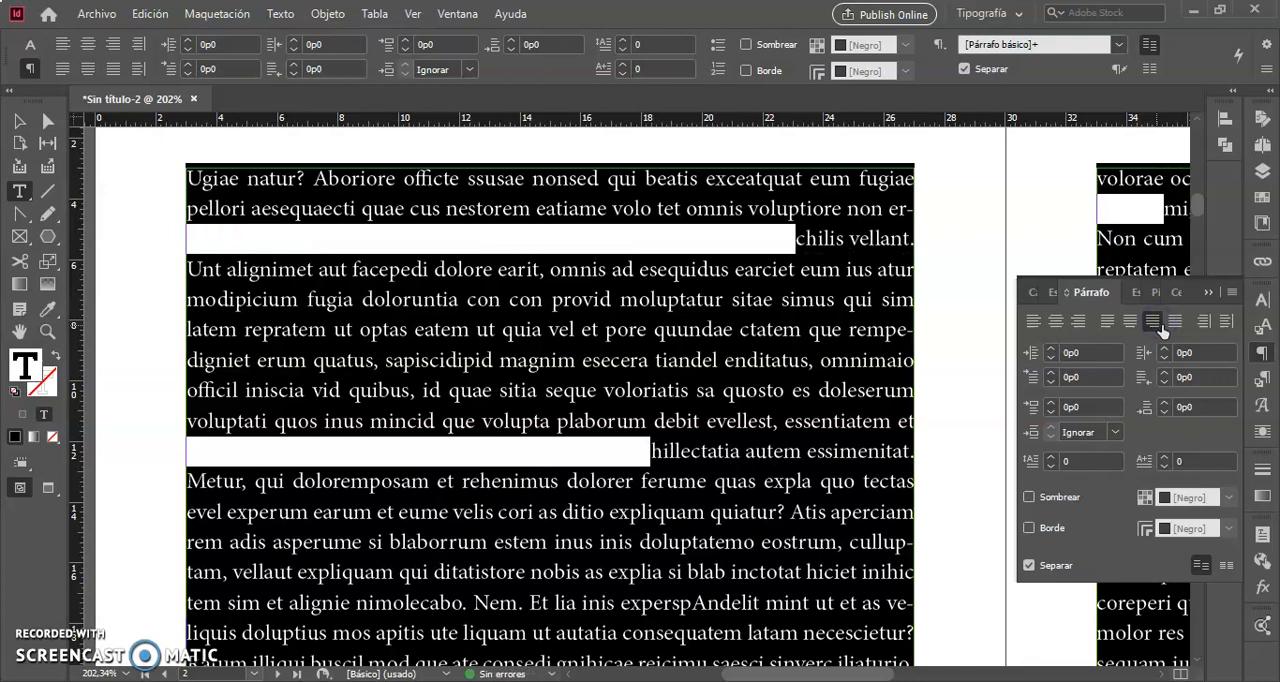
{"action": "left_click", "coordinate": [1177, 322]}
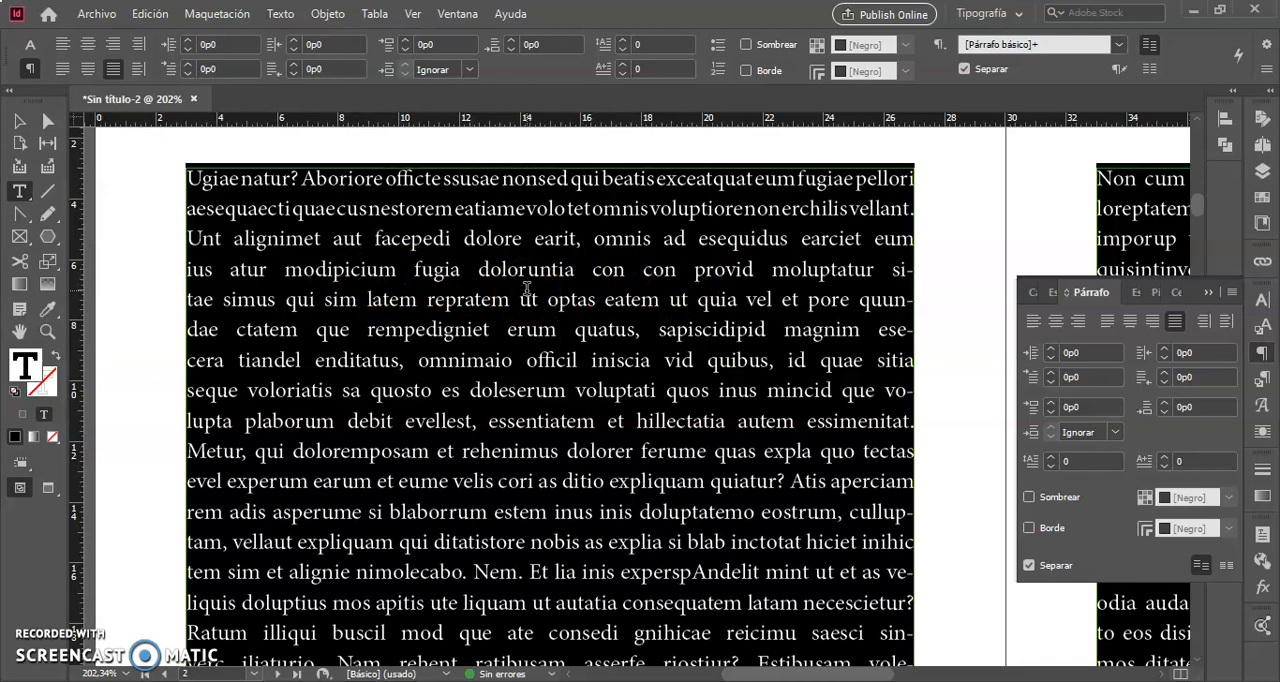
- Justify the whole story with the last line aligned left and deselect the text
{"action": "left_click", "coordinate": [1108, 321]}
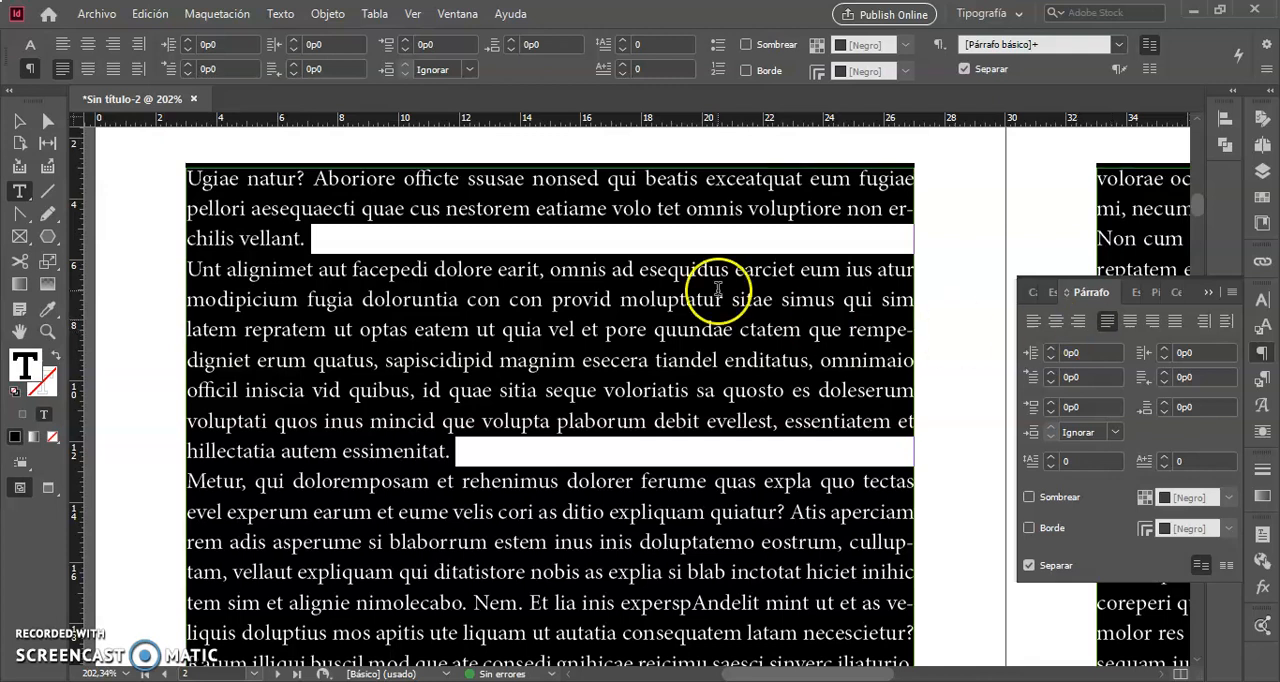
{"action": "left_click", "coordinate": [437, 269]}
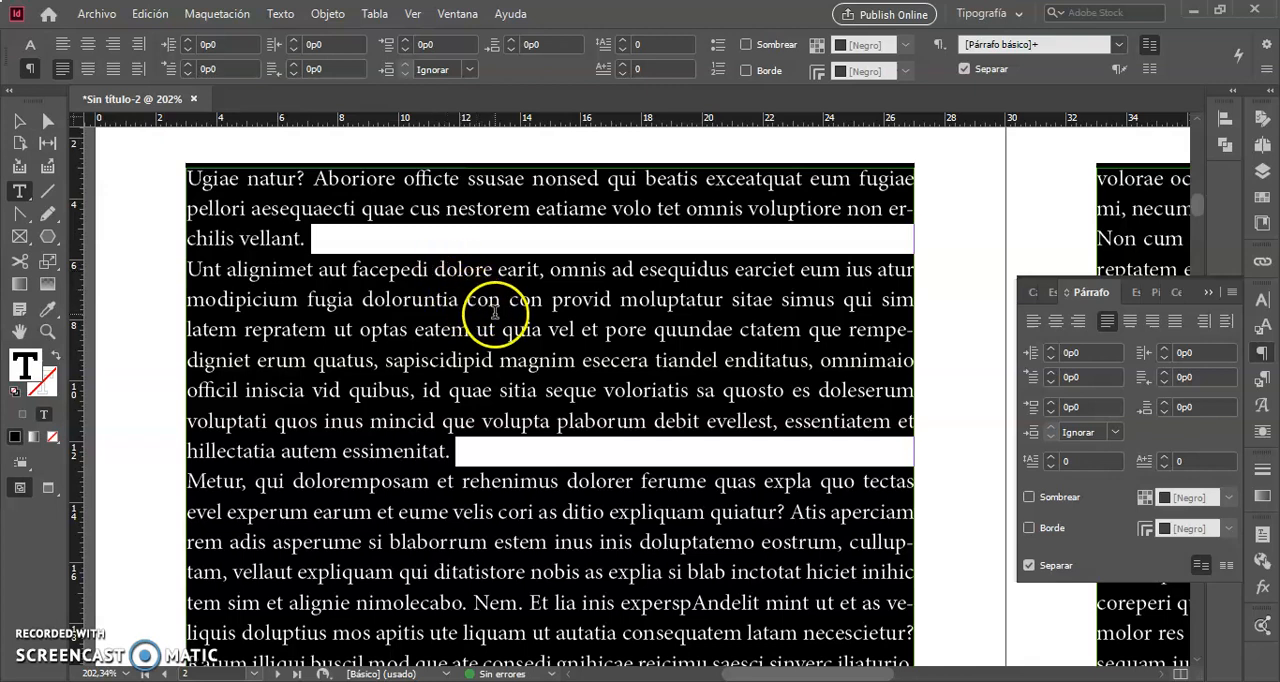
{"action": "left_click", "coordinate": [525, 306]}
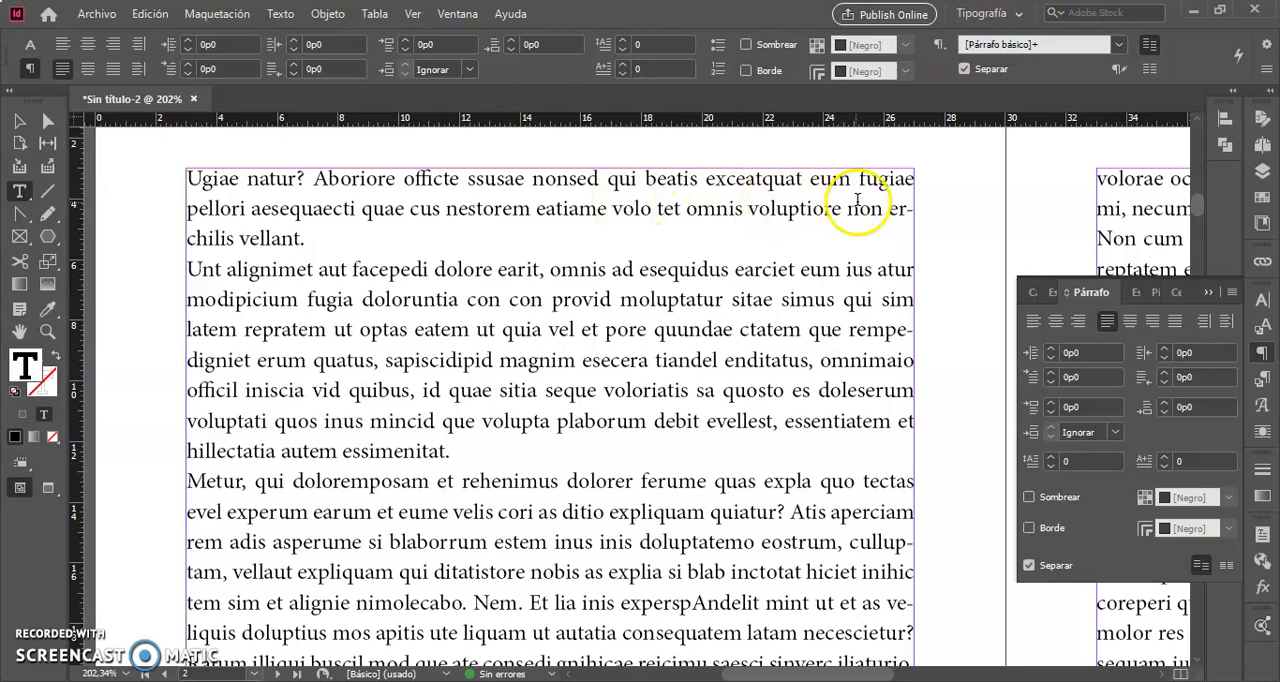
- Select the whole story and turn off hyphenation (Separar)
{"action": "triple_click", "coordinate": [258, 179]}
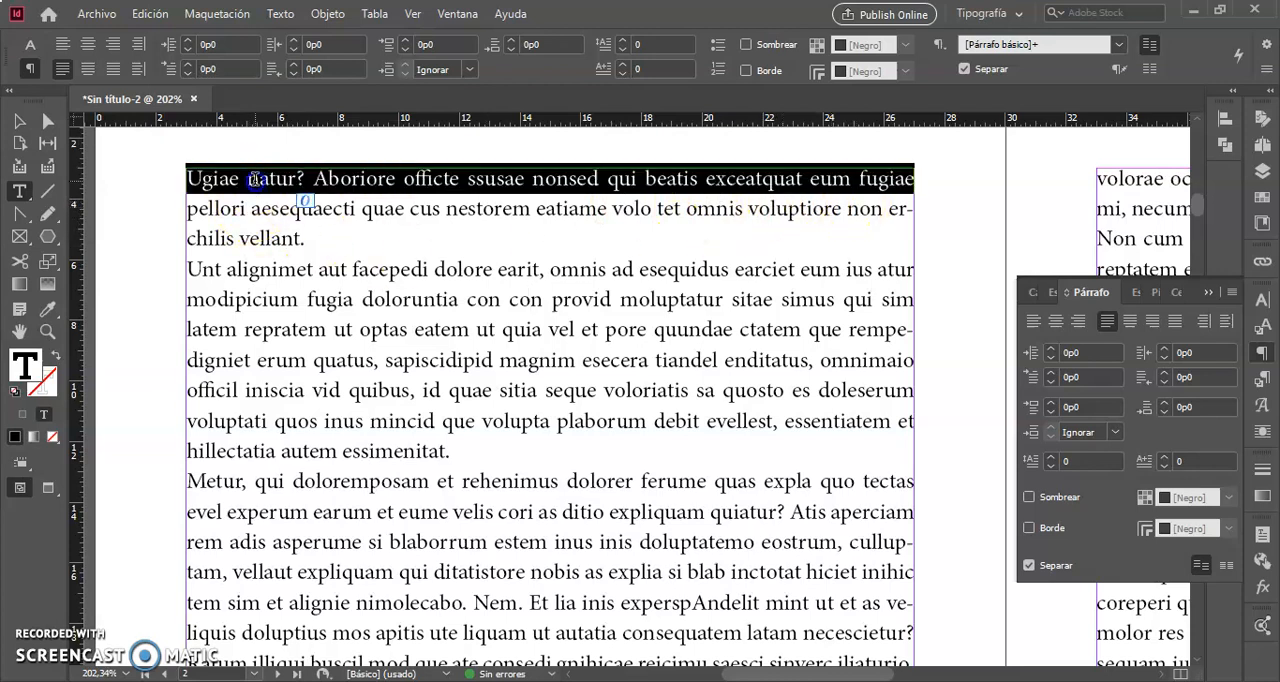
{"action": "key", "text": "ctrl+a"}
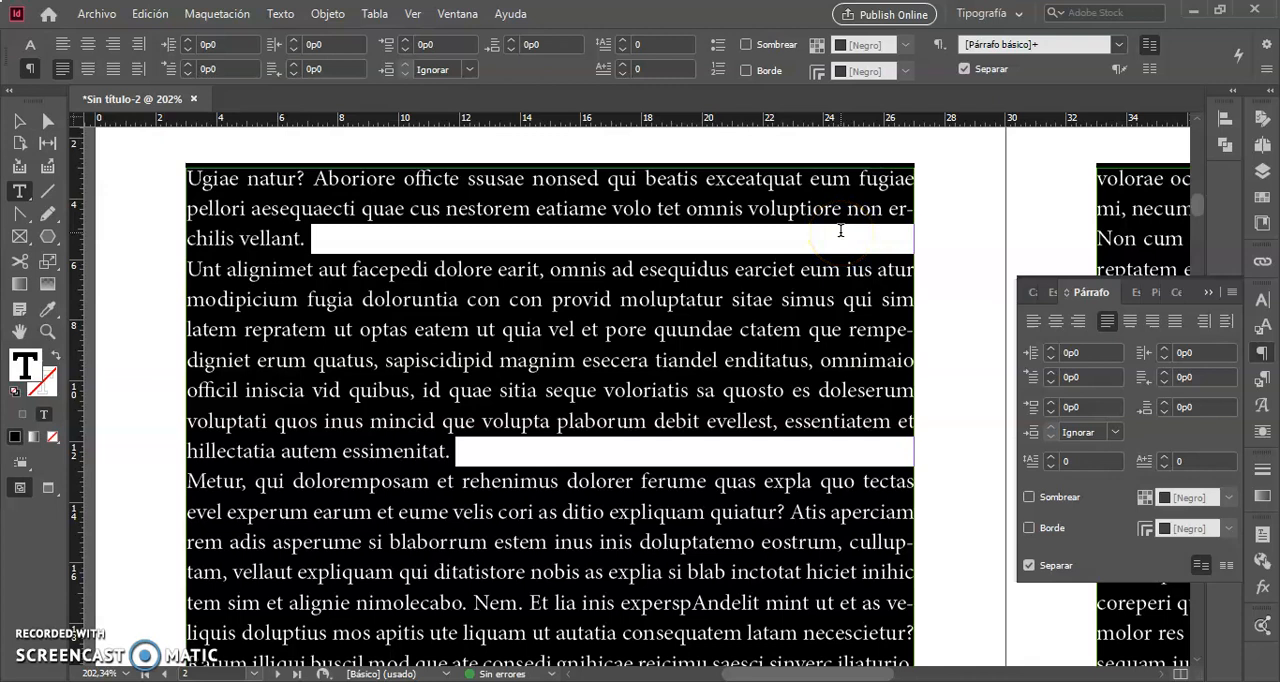
{"action": "left_click", "coordinate": [1029, 566]}
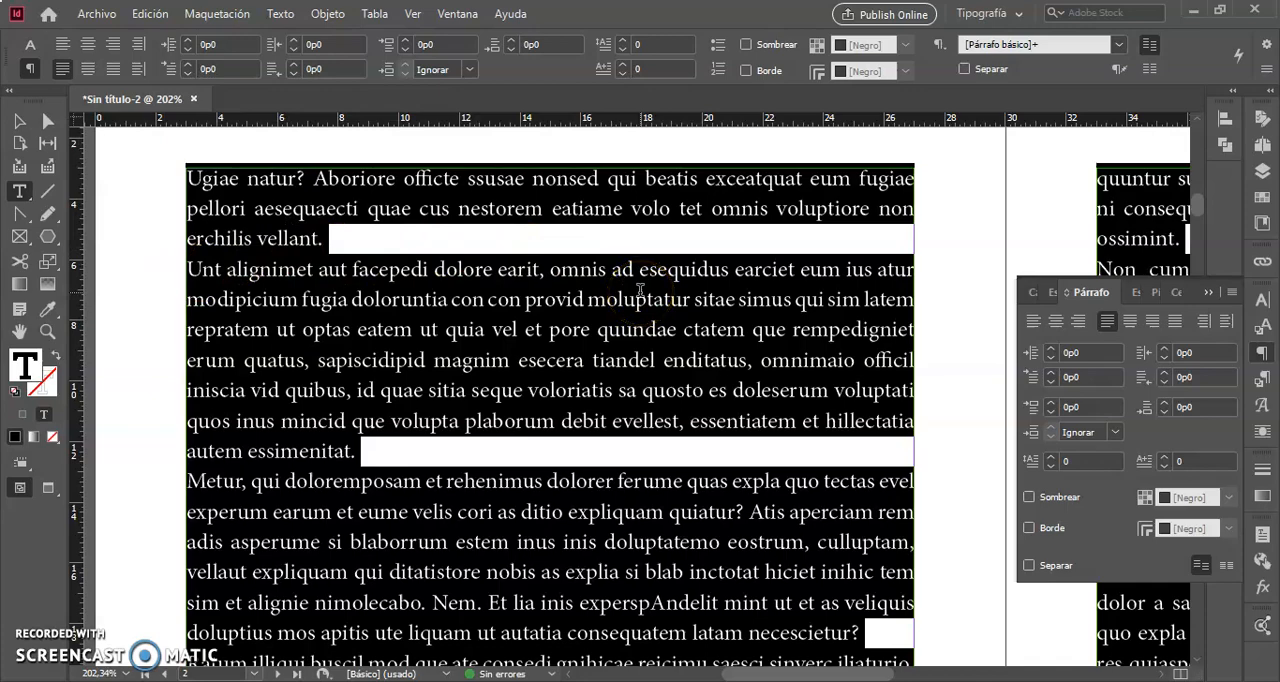
- Narrow the left page's text frame to about 16p8 wide by moving its left edge inward to about X 10p4
{"action": "left_click", "coordinate": [19, 121]}
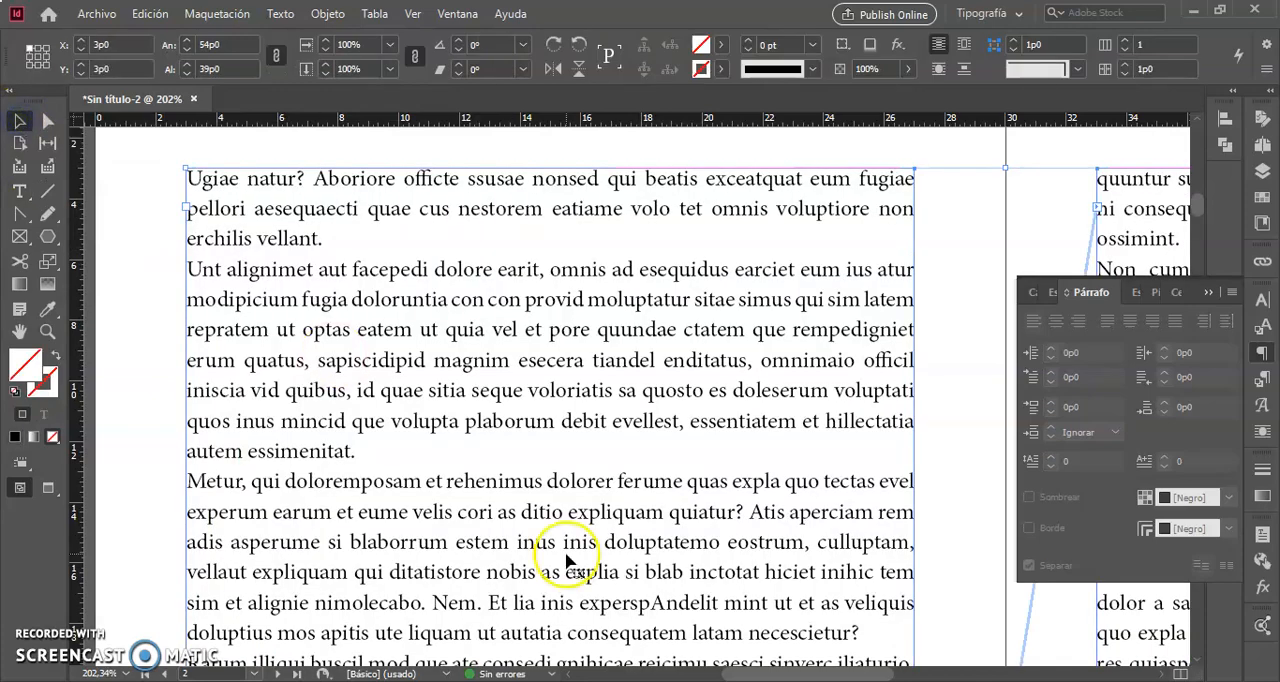
{"action": "scroll", "coordinate": [790, 535], "scroll_direction": "down", "scroll_amount": 2}
{"action": "scroll", "coordinate": [790, 535], "scroll_direction": "down", "scroll_amount": 10}
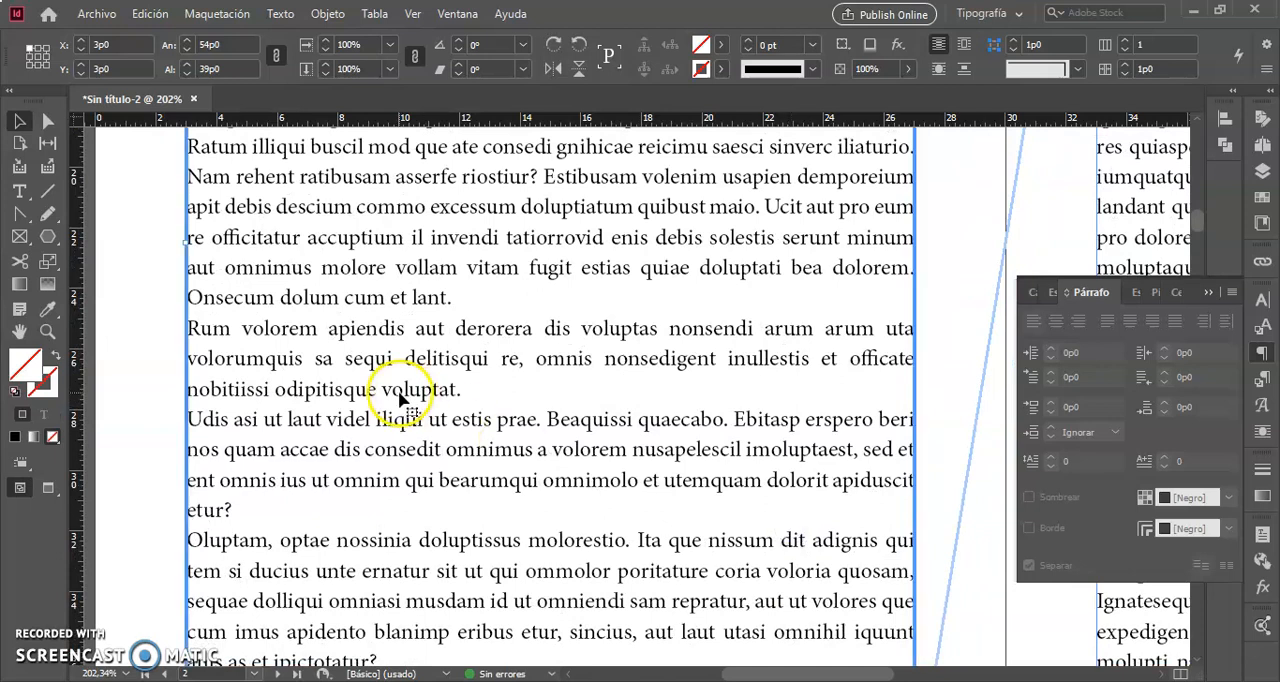
{"action": "left_click", "coordinate": [142, 340]}
{"action": "left_click", "coordinate": [265, 328]}
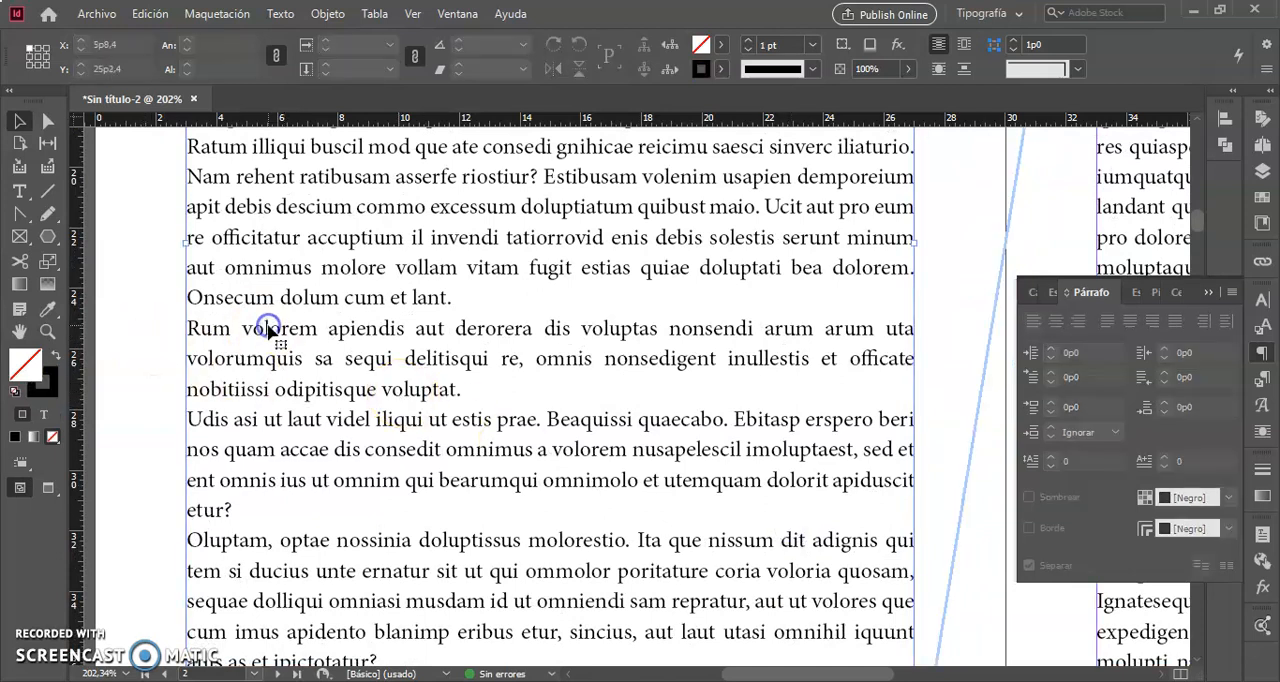
{"action": "left_click_drag", "start_coordinate": [183, 242], "coordinate": [410, 272]}
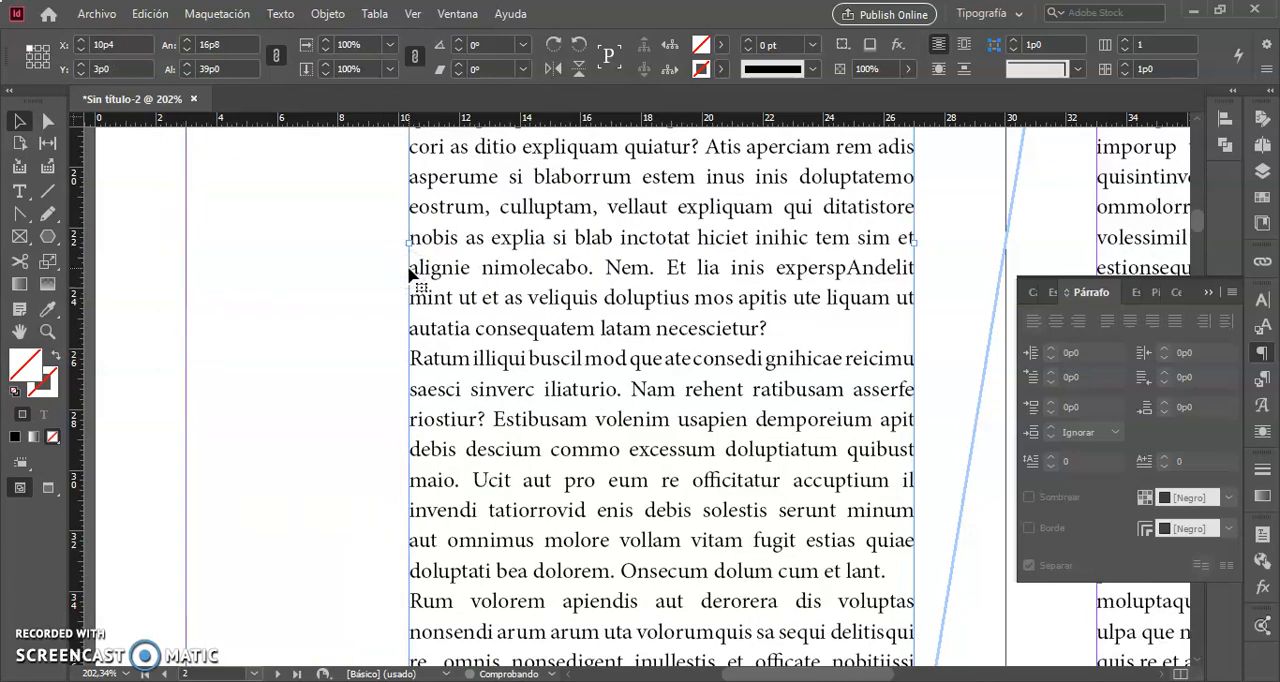
- Turn hyphenation (Separar) on for the whole story in the narrowed frame and deselect the text
{"action": "scroll", "coordinate": [410, 274], "scroll_direction": "up", "scroll_amount": 10}
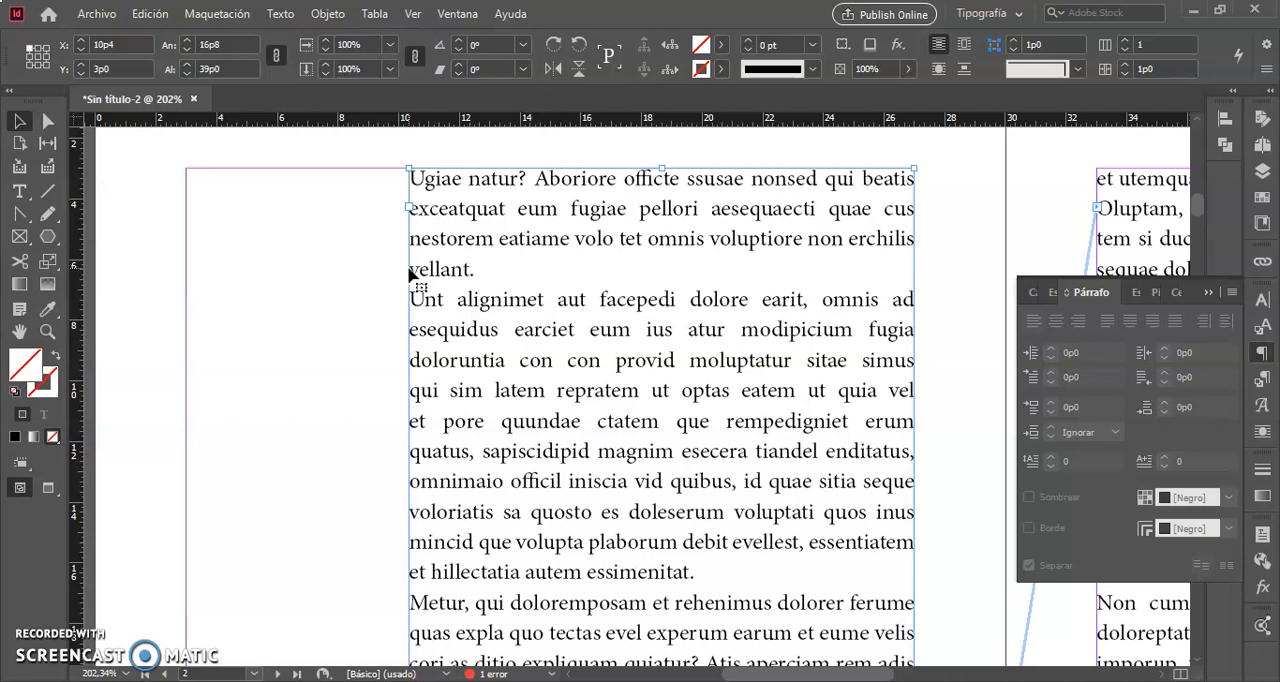
{"action": "left_click", "coordinate": [598, 363]}
{"action": "triple_click", "coordinate": [598, 363]}
{"action": "key", "text": "ctrl+a"}
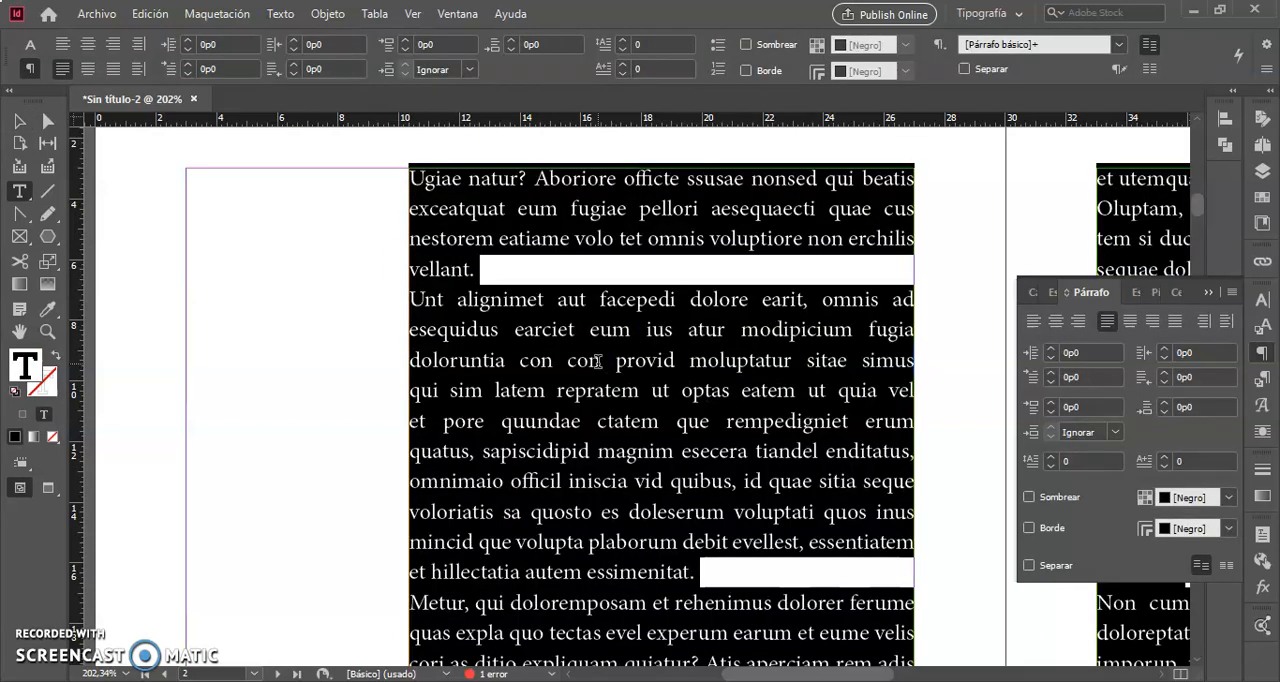
{"action": "left_click", "coordinate": [1029, 566]}
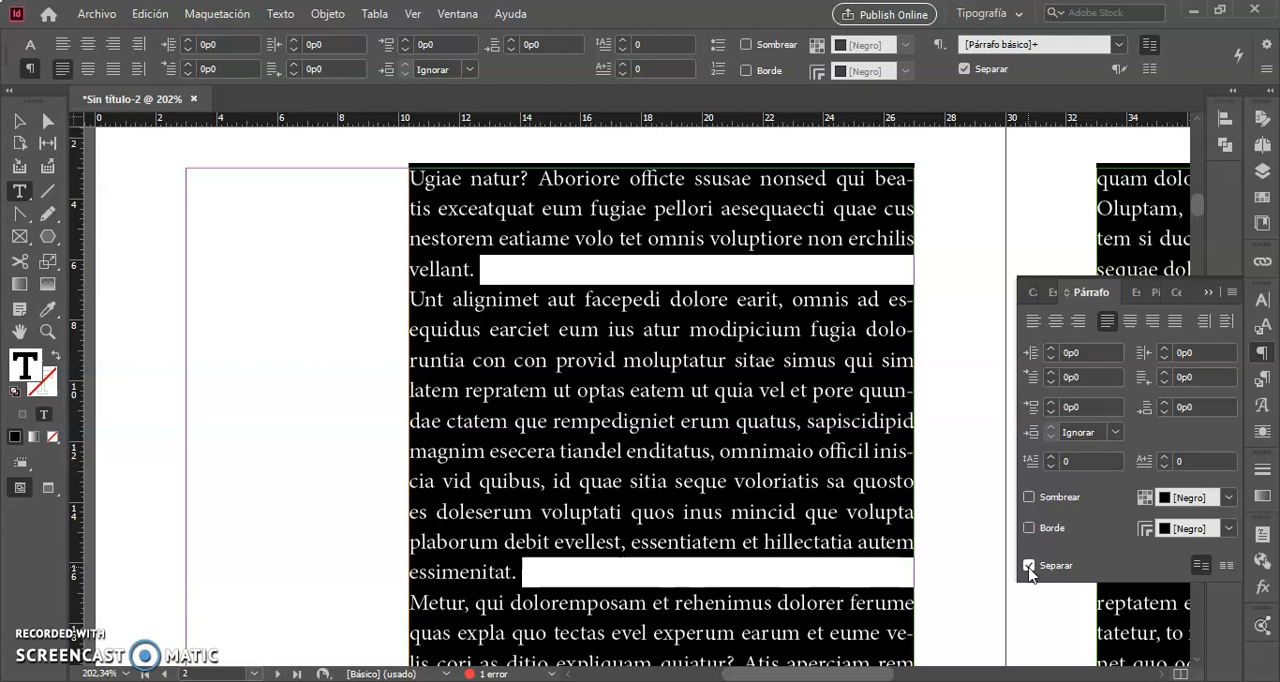
{"action": "left_click", "coordinate": [826, 514]}
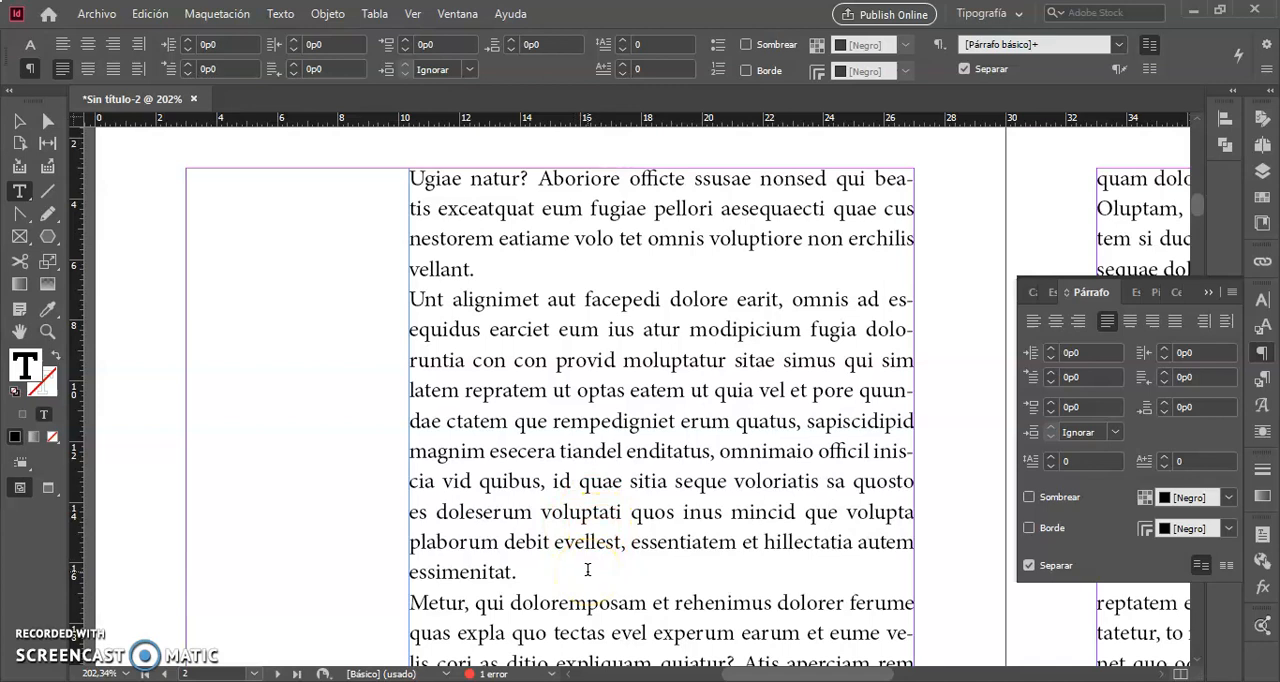
- Examine the word breaks and line endings down the narrowed text frame on the left page
{"action": "left_click", "coordinate": [21, 121]}
{"action": "scroll", "coordinate": [218, 273], "scroll_direction": "down", "scroll_amount": 4}
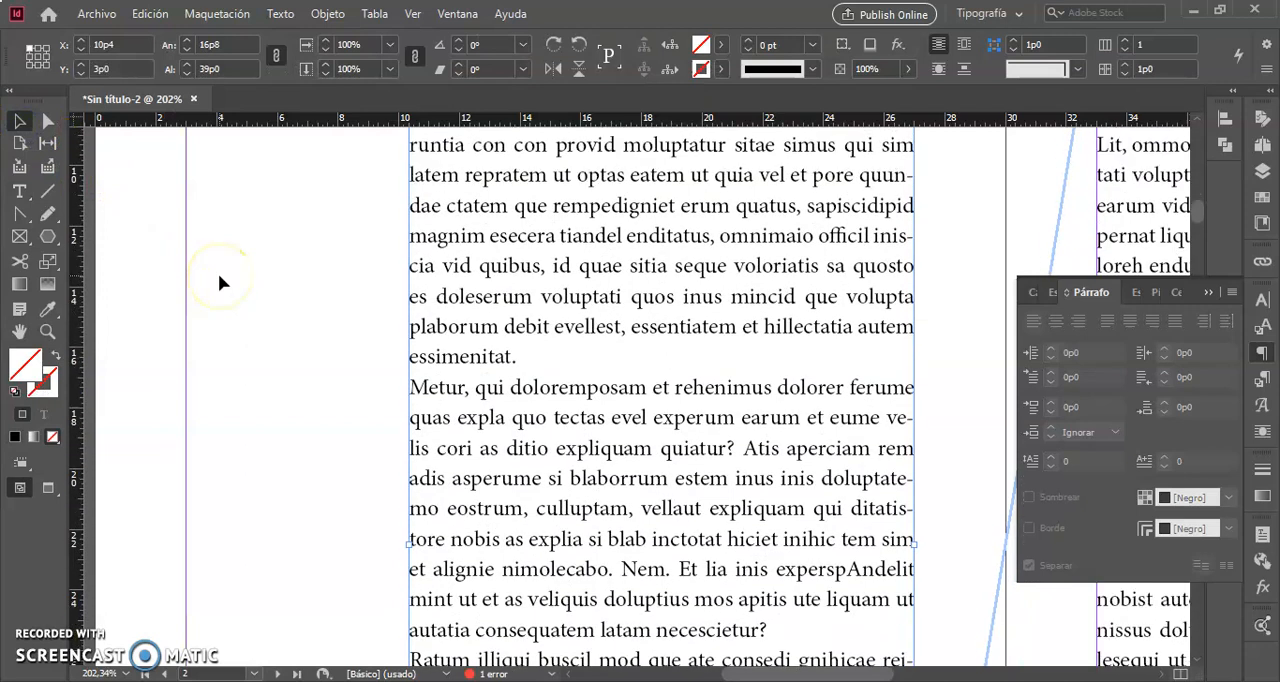
{"action": "scroll", "coordinate": [219, 276], "scroll_direction": "up", "scroll_amount": 2}
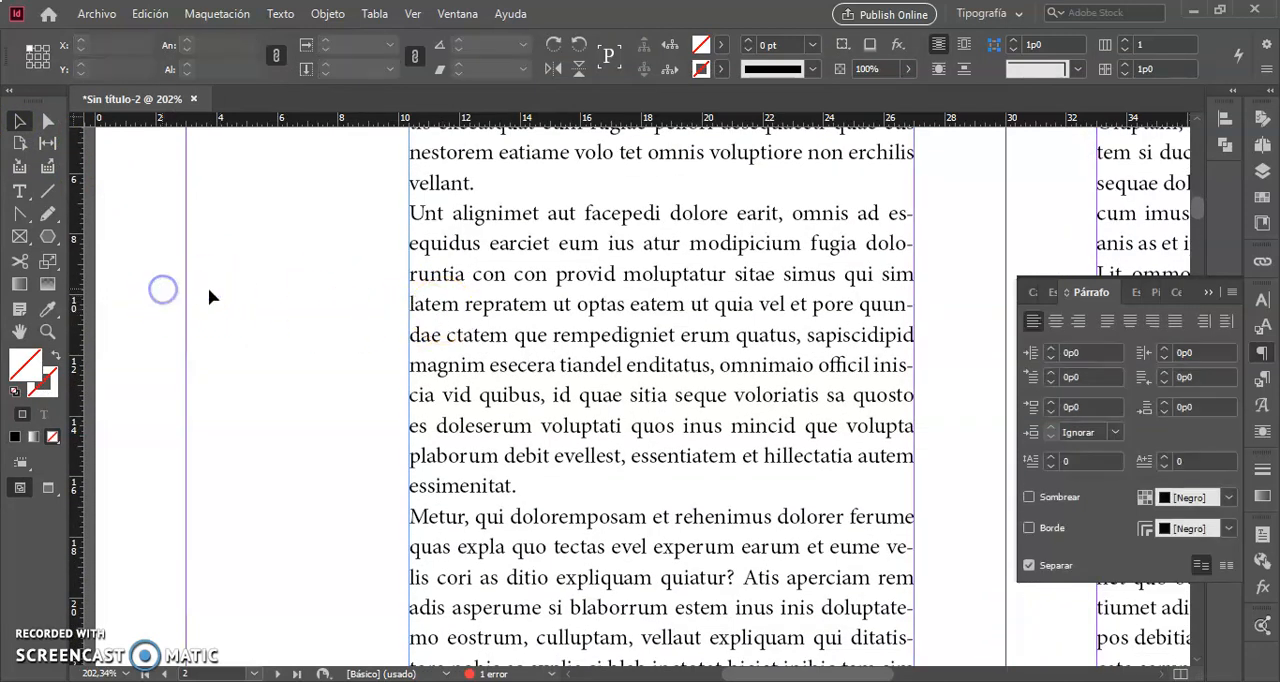
{"action": "left_click", "coordinate": [526, 337]}
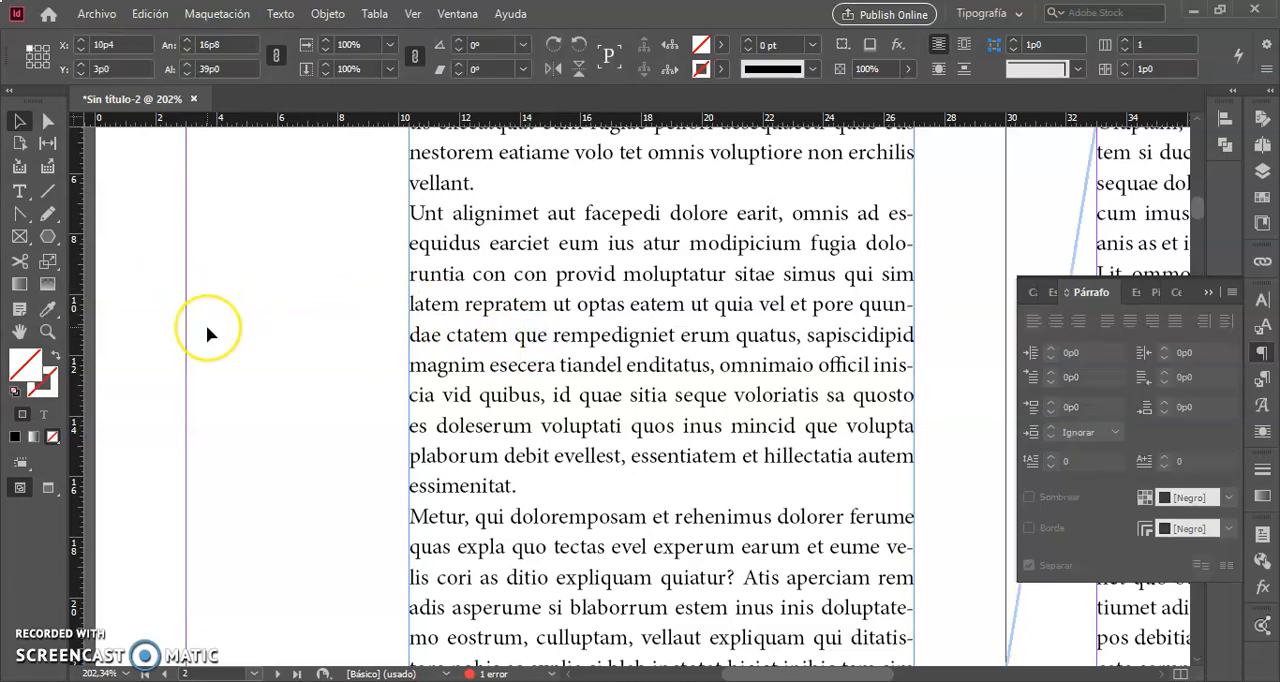
{"action": "scroll", "coordinate": [206, 325], "scroll_direction": "left", "scroll_amount": 2}
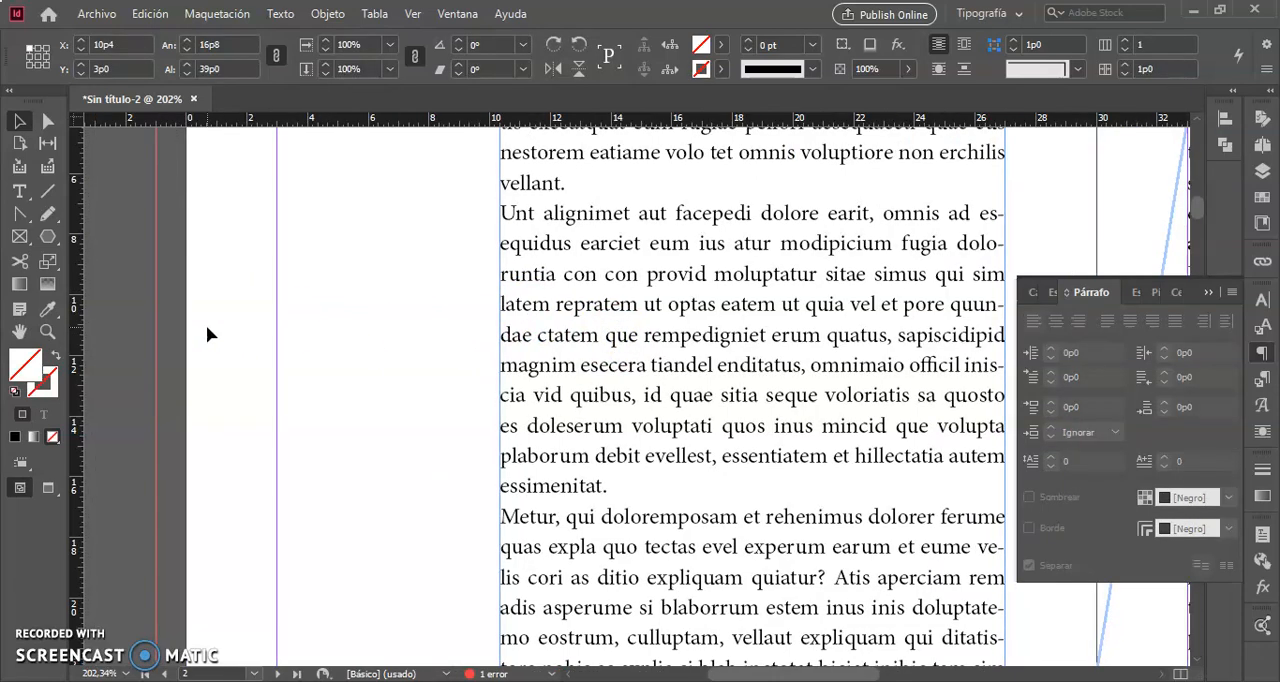
{"action": "scroll", "coordinate": [206, 325], "scroll_direction": "up", "scroll_amount": 3}
{"action": "scroll", "coordinate": [206, 325], "scroll_direction": "down", "scroll_amount": 4}
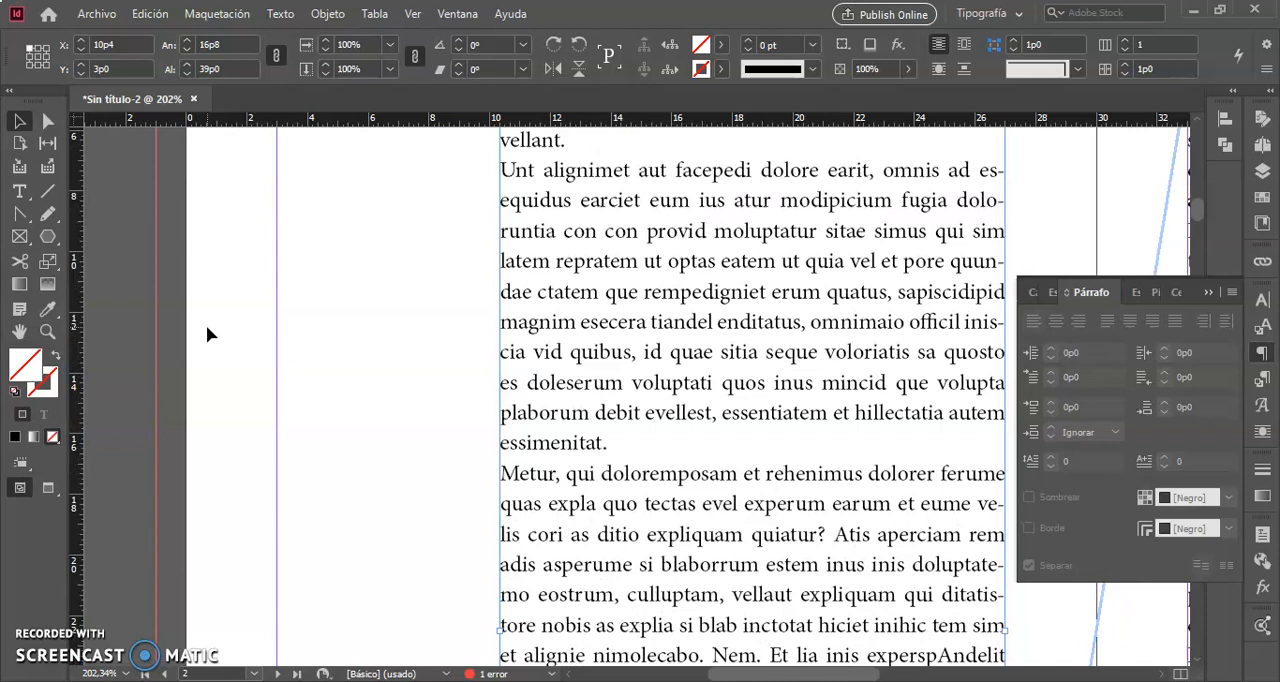
{"action": "scroll", "coordinate": [207, 327], "scroll_direction": "up", "scroll_amount": 3}
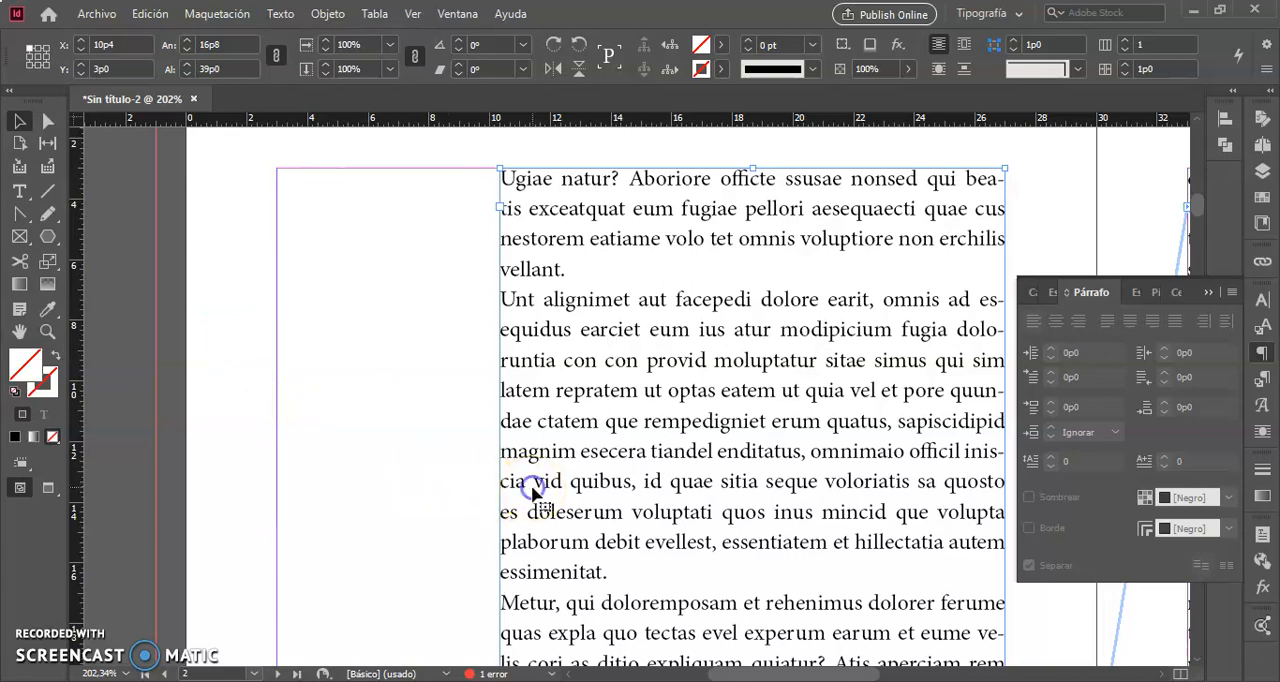
{"action": "scroll", "coordinate": [533, 505], "scroll_direction": "down", "scroll_amount": 7}
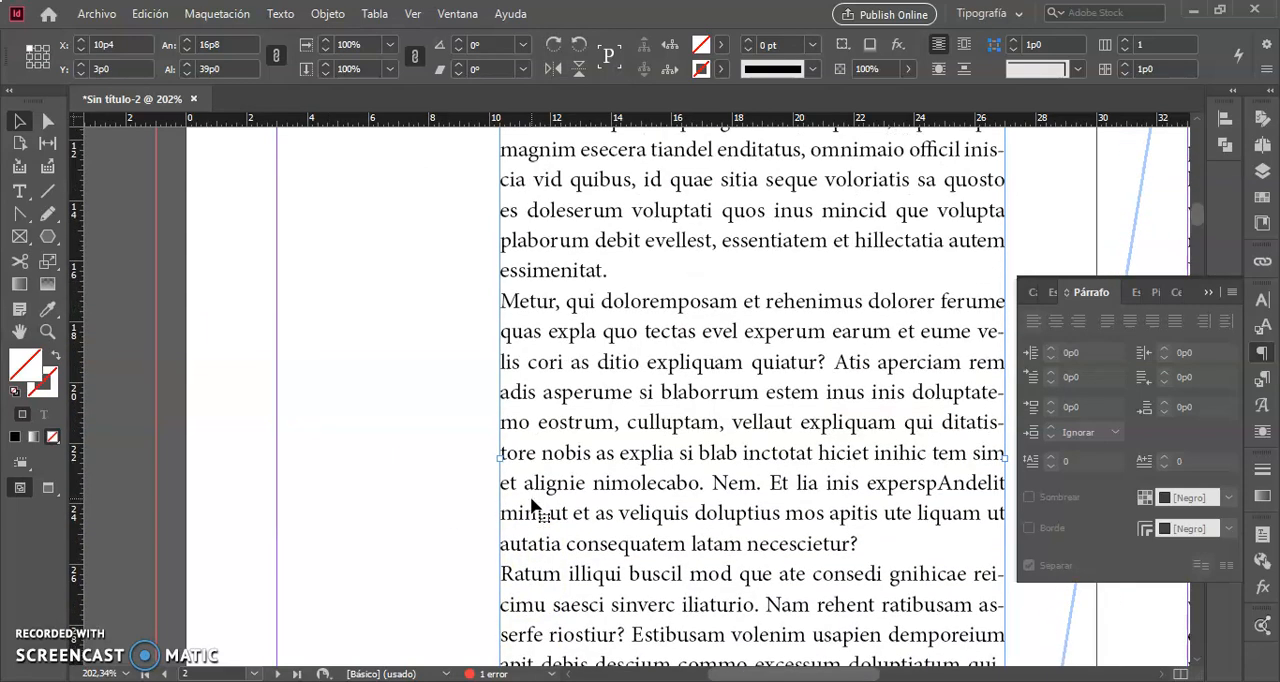
- Narrow the left page's text frame to about 11p9,6 wide by moving its left edge to about X 15p2,4
{"action": "left_click_drag", "start_coordinate": [505, 465], "coordinate": [477, 457]}
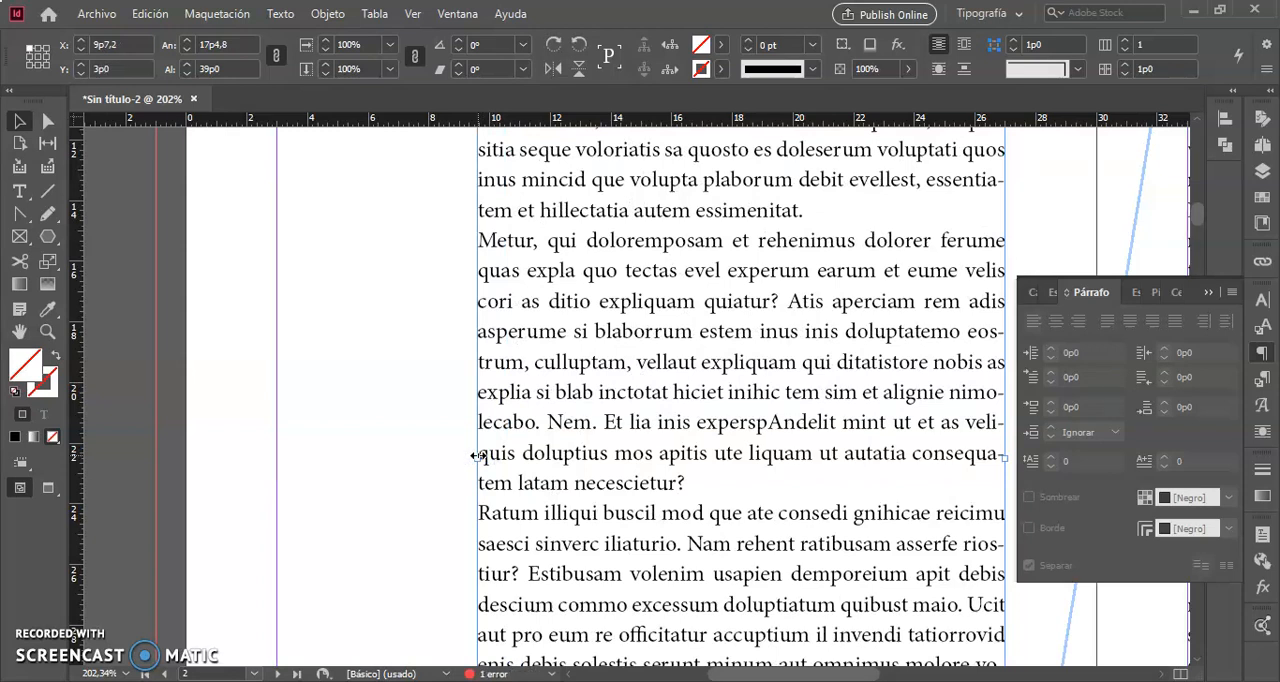
{"action": "left_click_drag", "start_coordinate": [477, 457], "coordinate": [649, 472]}
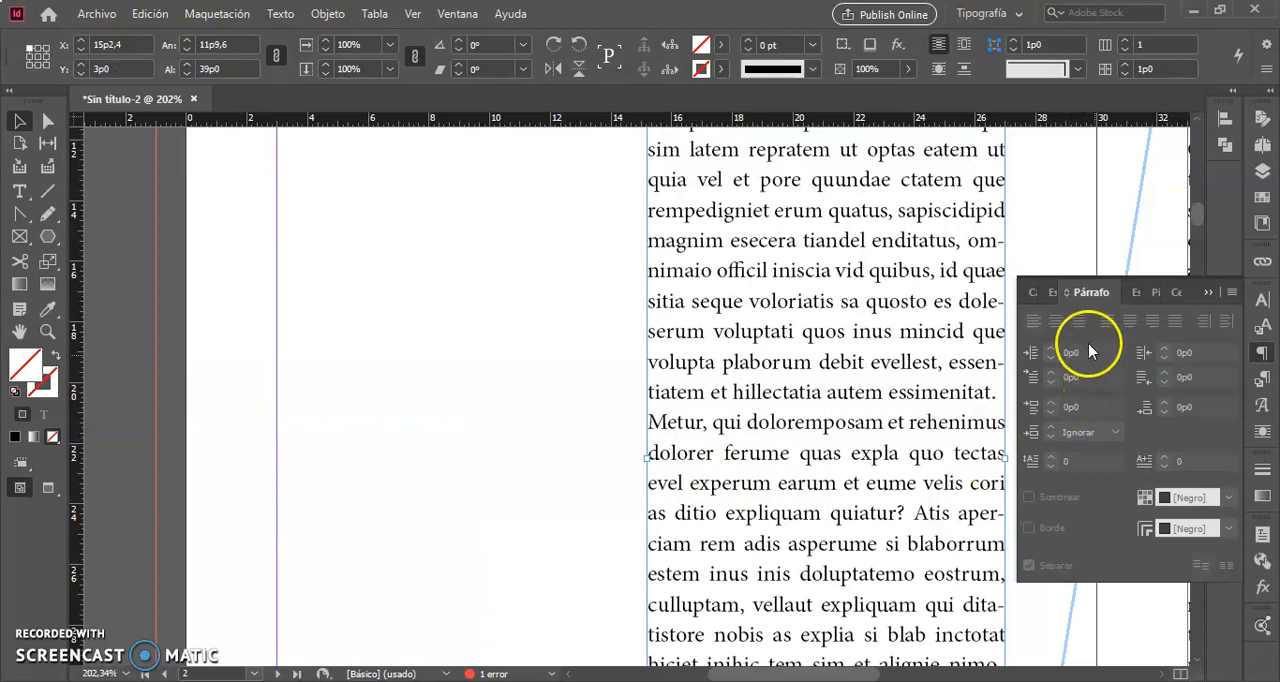
- Select the whole threaded story, align it left and deselect the text
{"action": "triple_click", "coordinate": [745, 368]}
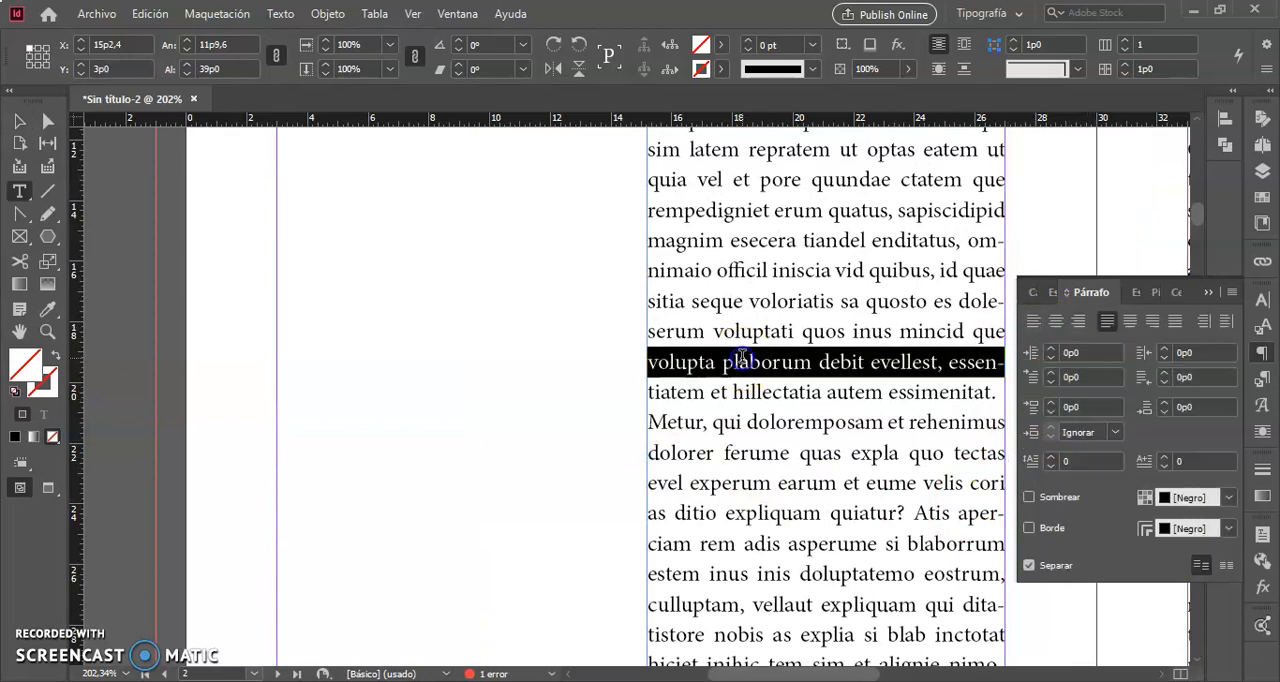
{"action": "key", "text": "ctrl+a"}
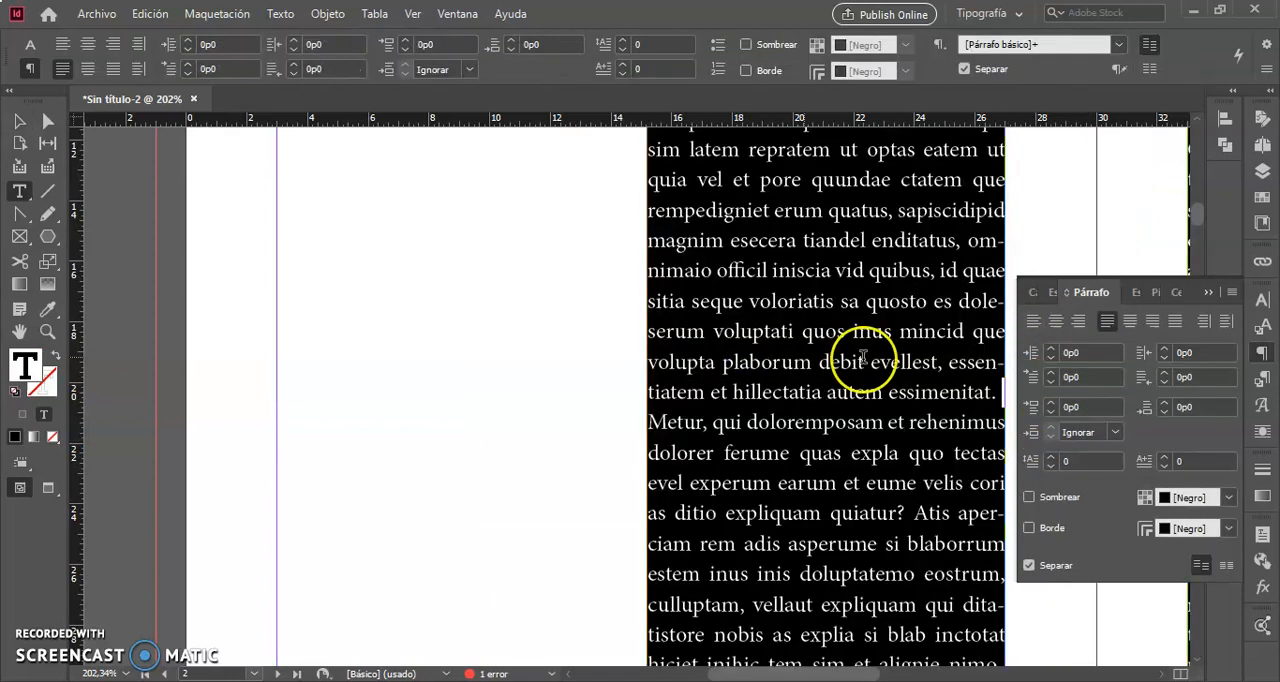
{"action": "left_click", "coordinate": [1034, 323]}
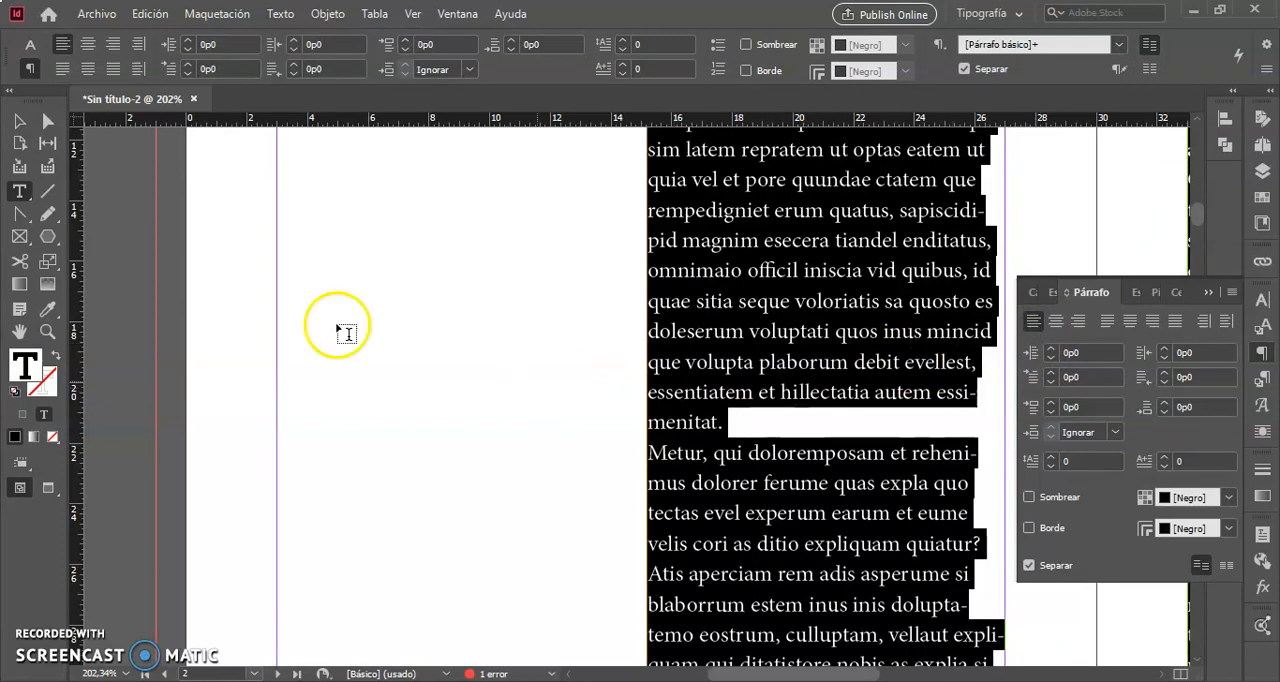
{"action": "left_click", "coordinate": [19, 122]}
{"action": "left_click", "coordinate": [482, 394]}
- Try right alignment on the whole story, return it to left alignment and deselect the text
{"action": "scroll", "coordinate": [482, 394], "scroll_direction": "right", "scroll_amount": 5}
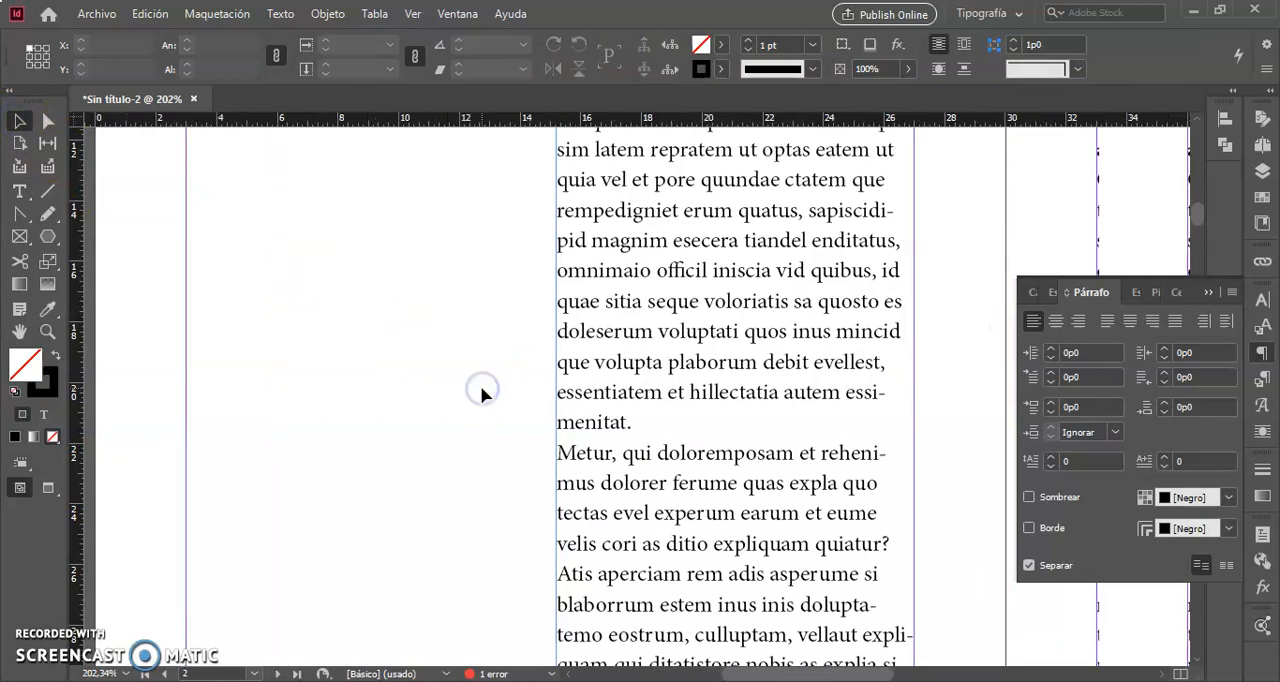
{"action": "scroll", "coordinate": [482, 394], "scroll_direction": "left", "scroll_amount": 2}
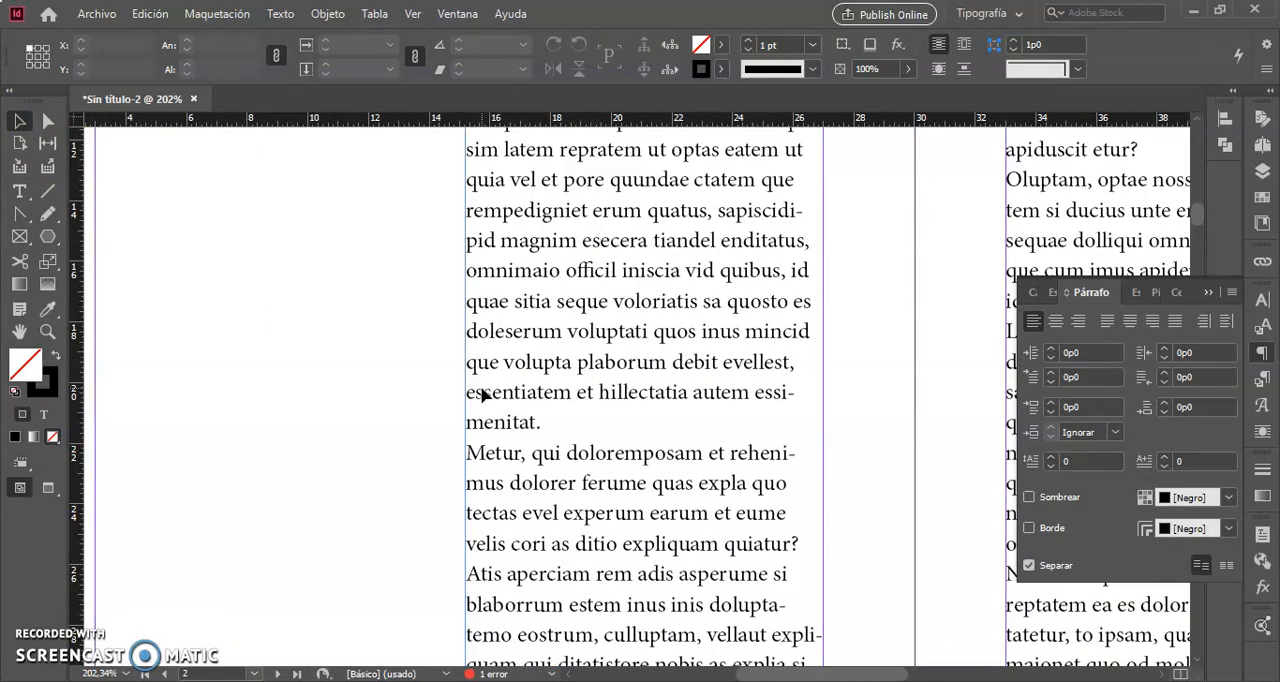
{"action": "scroll", "coordinate": [482, 394], "scroll_direction": "up", "scroll_amount": 3}
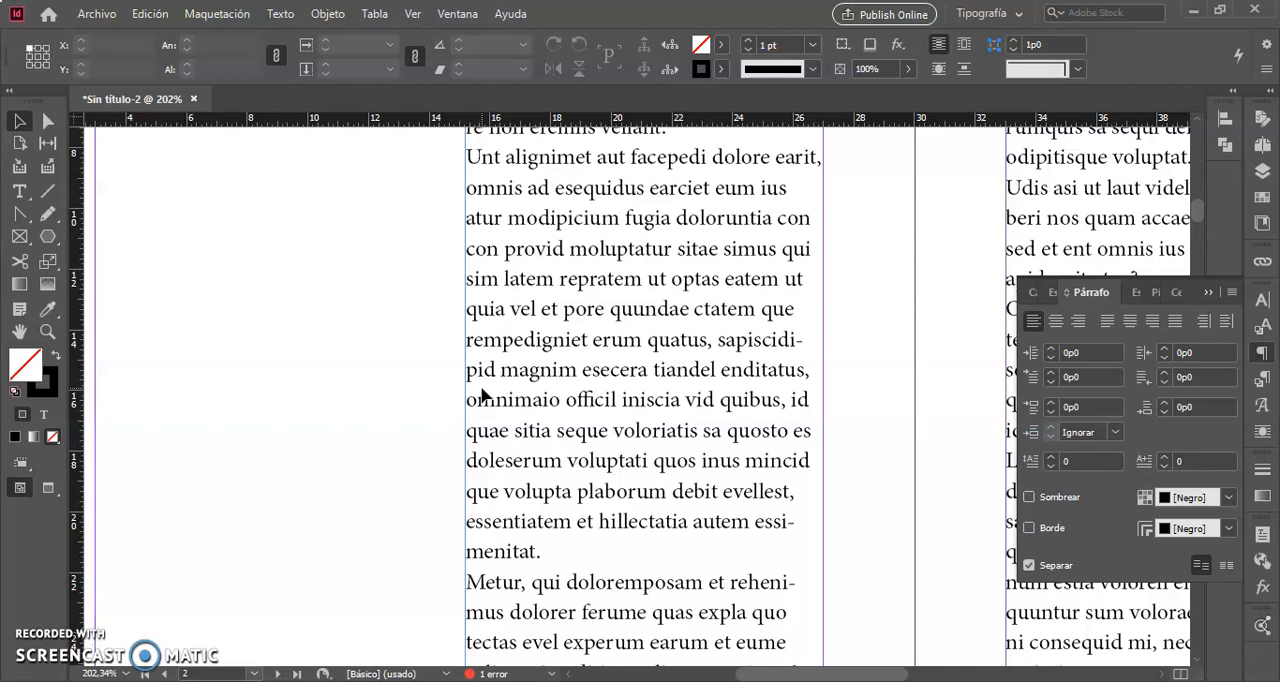
{"action": "scroll", "coordinate": [482, 394], "scroll_direction": "up", "scroll_amount": 6}
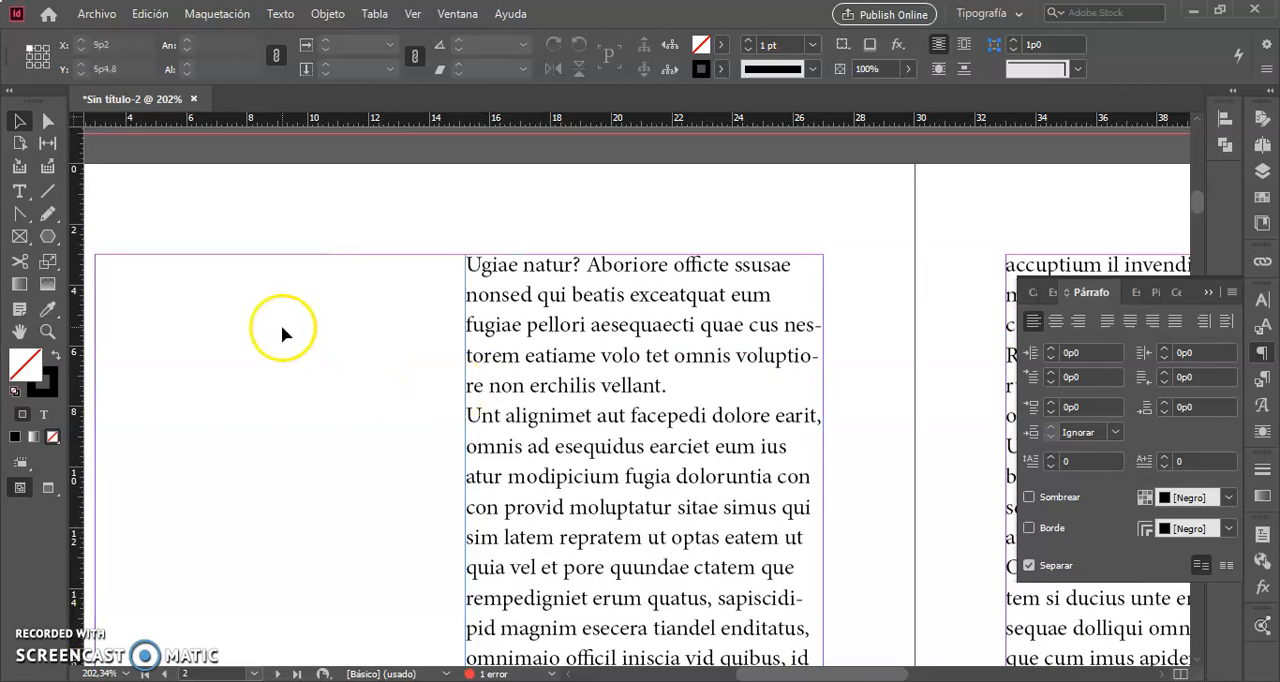
{"action": "left_click", "coordinate": [590, 302]}
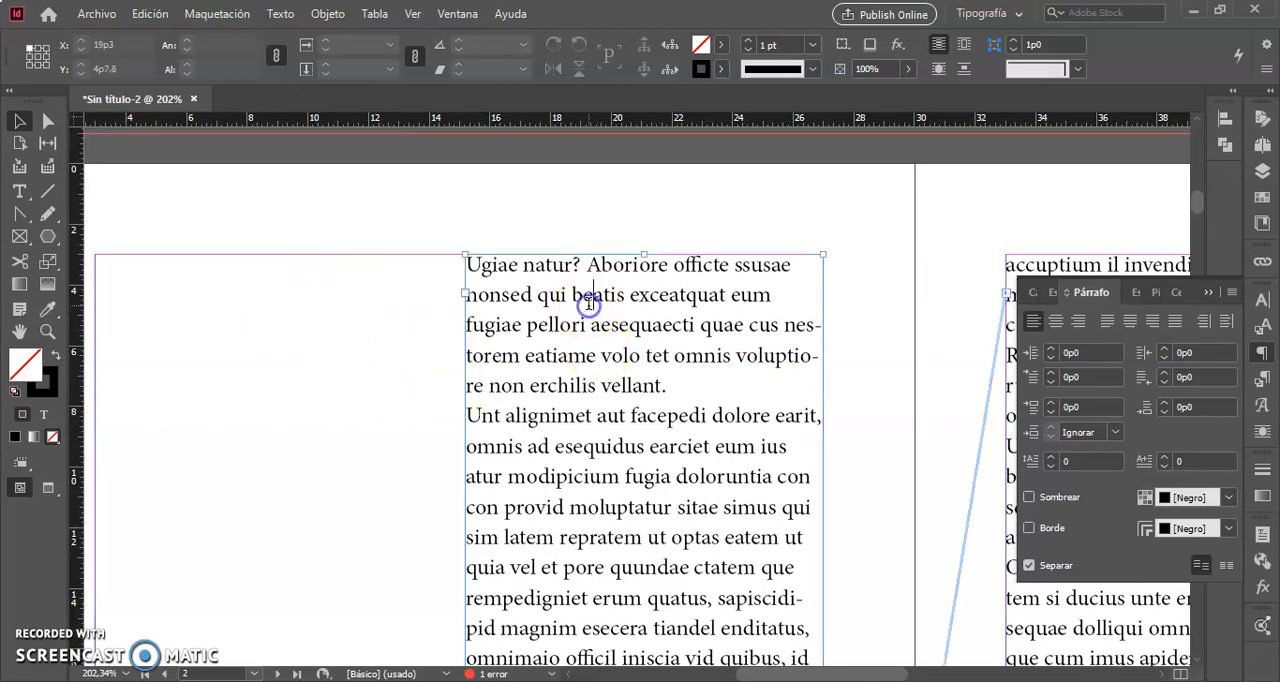
{"action": "triple_click", "coordinate": [590, 302]}
{"action": "left_click", "coordinate": [590, 302]}
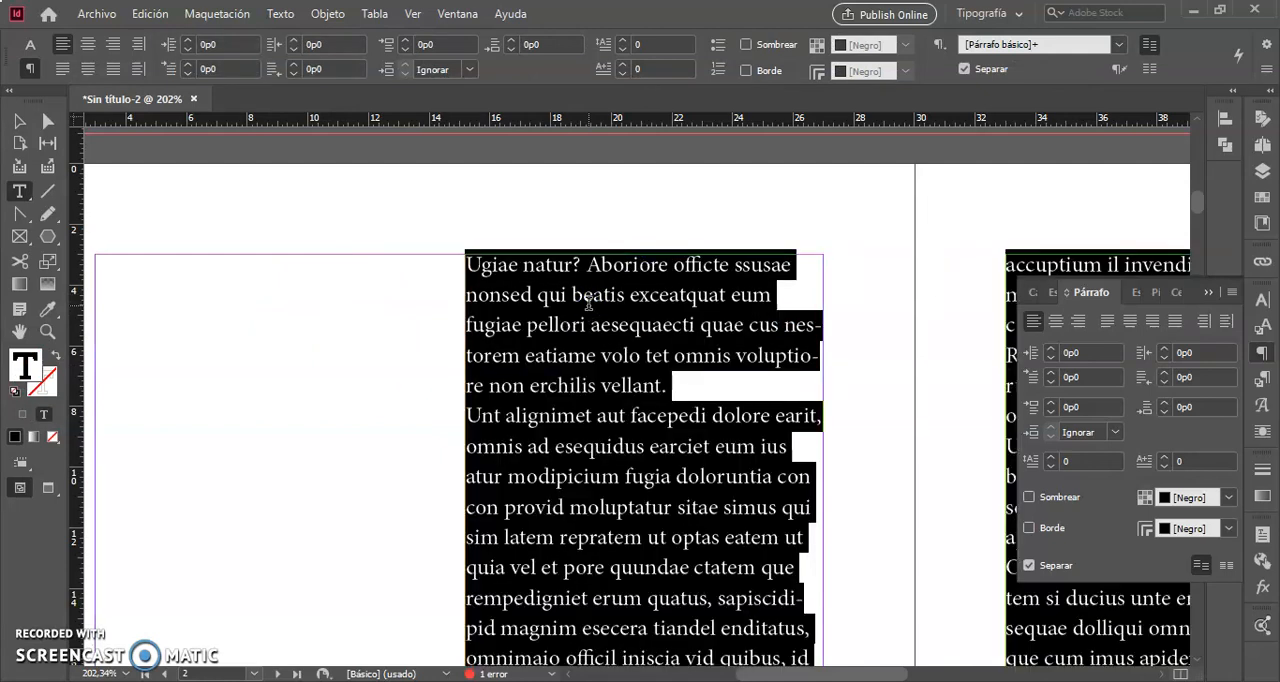
{"action": "key", "text": "ctrl+shift+r"}
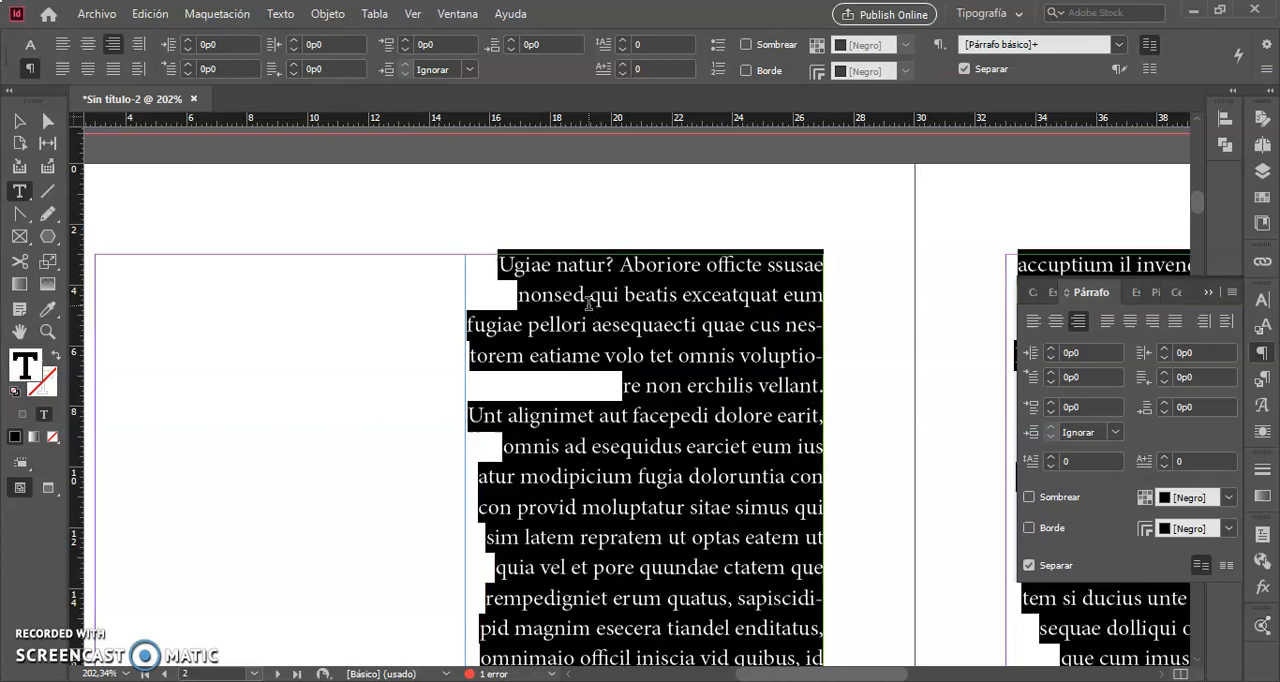
{"action": "key", "text": "ctrl+shift+l"}
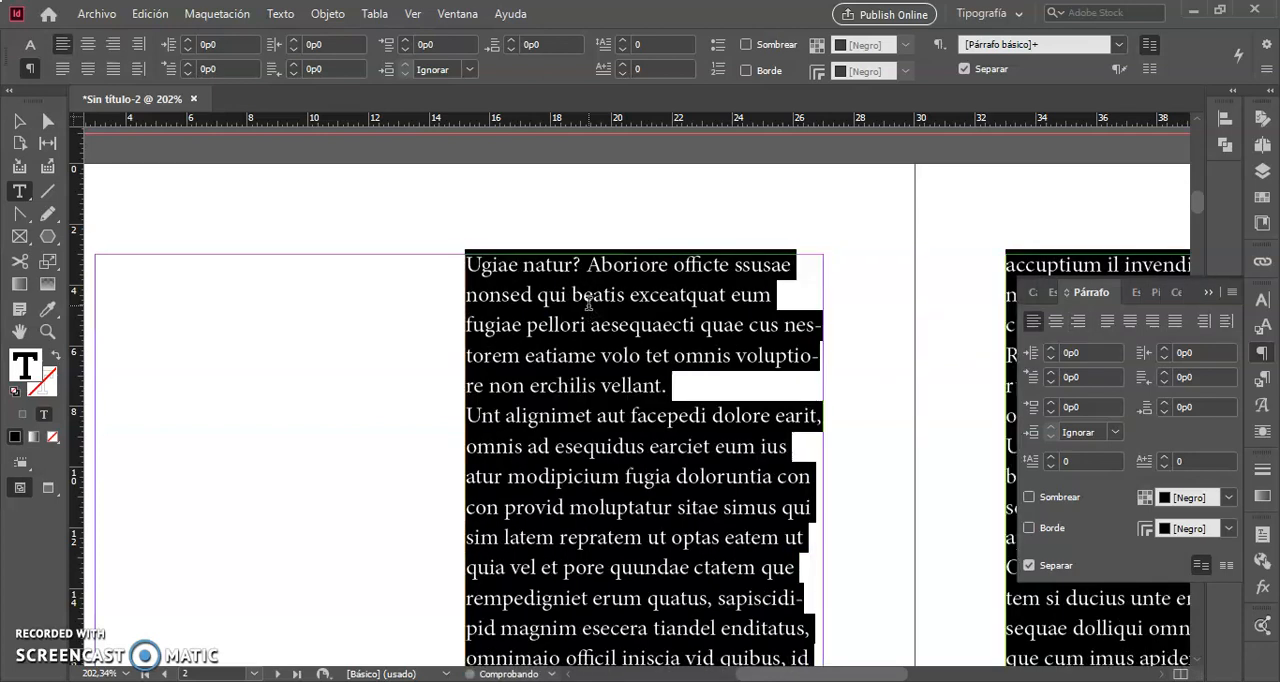
{"action": "left_click", "coordinate": [601, 364]}
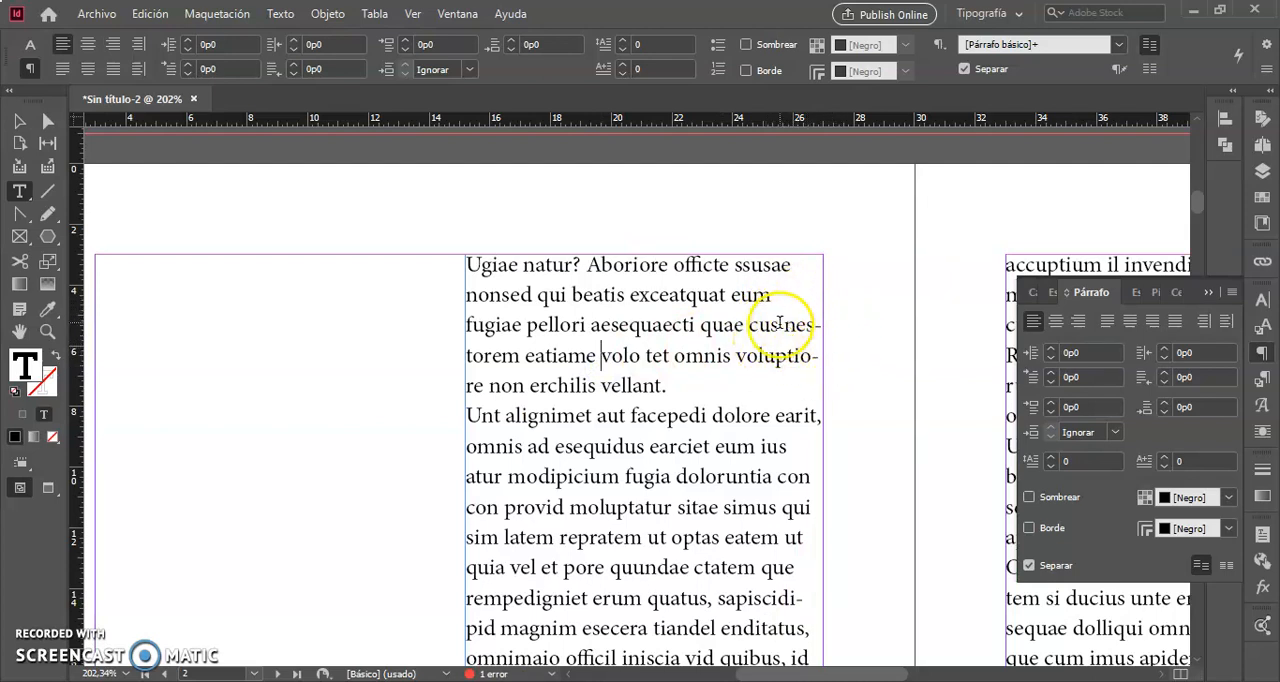
{"action": "left_click", "coordinate": [522, 318]}
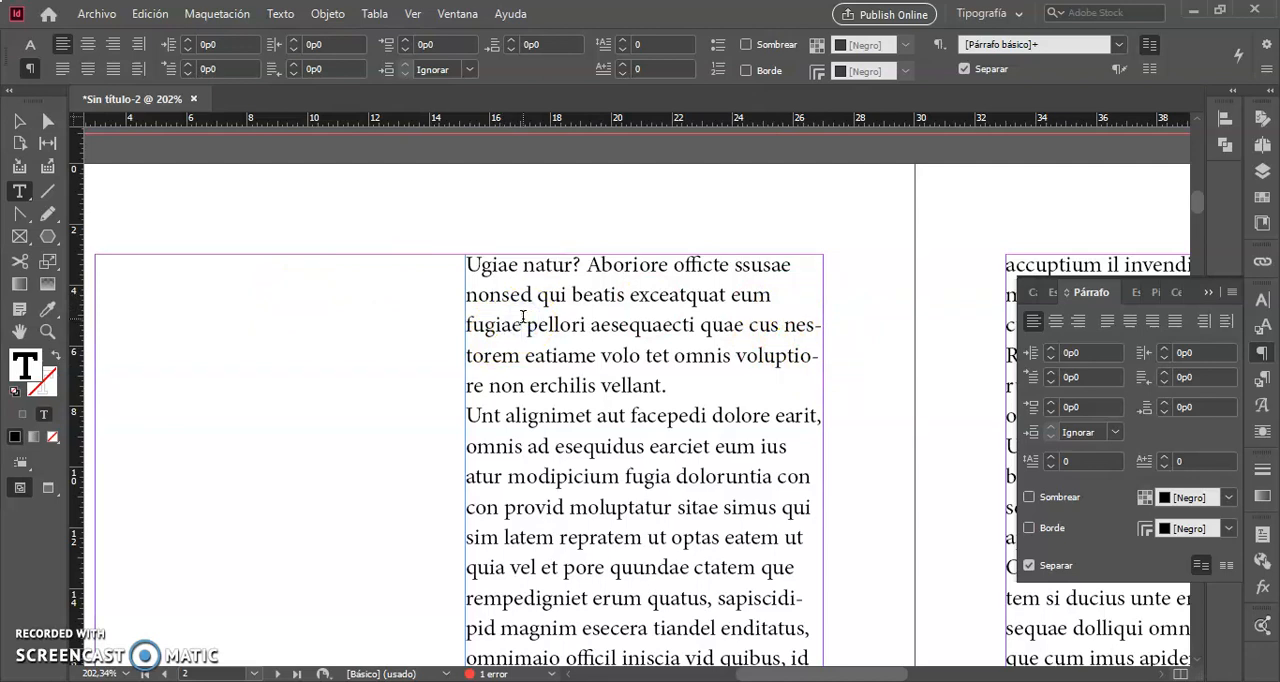
- Turn off hyphenation (Separar) for the whole left-aligned story and leave text editing
{"action": "triple_click", "coordinate": [581, 332]}
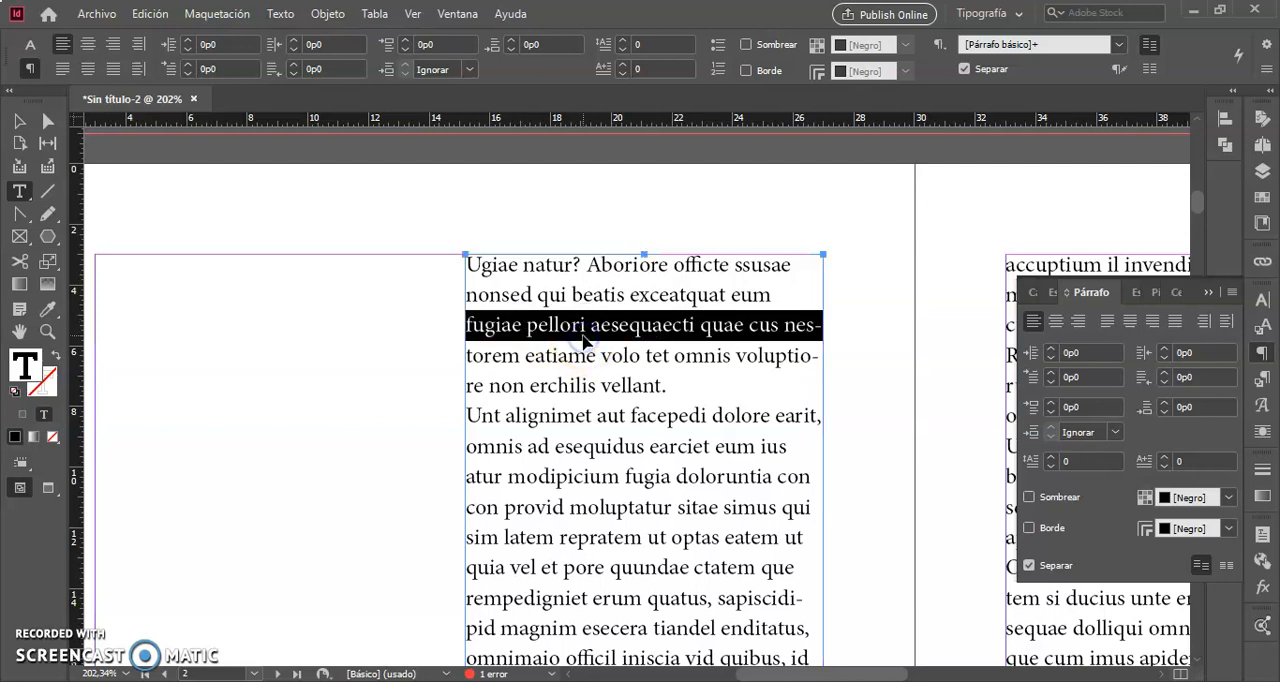
{"action": "key", "text": "ctrl+a"}
{"action": "left_click", "coordinate": [1028, 566]}
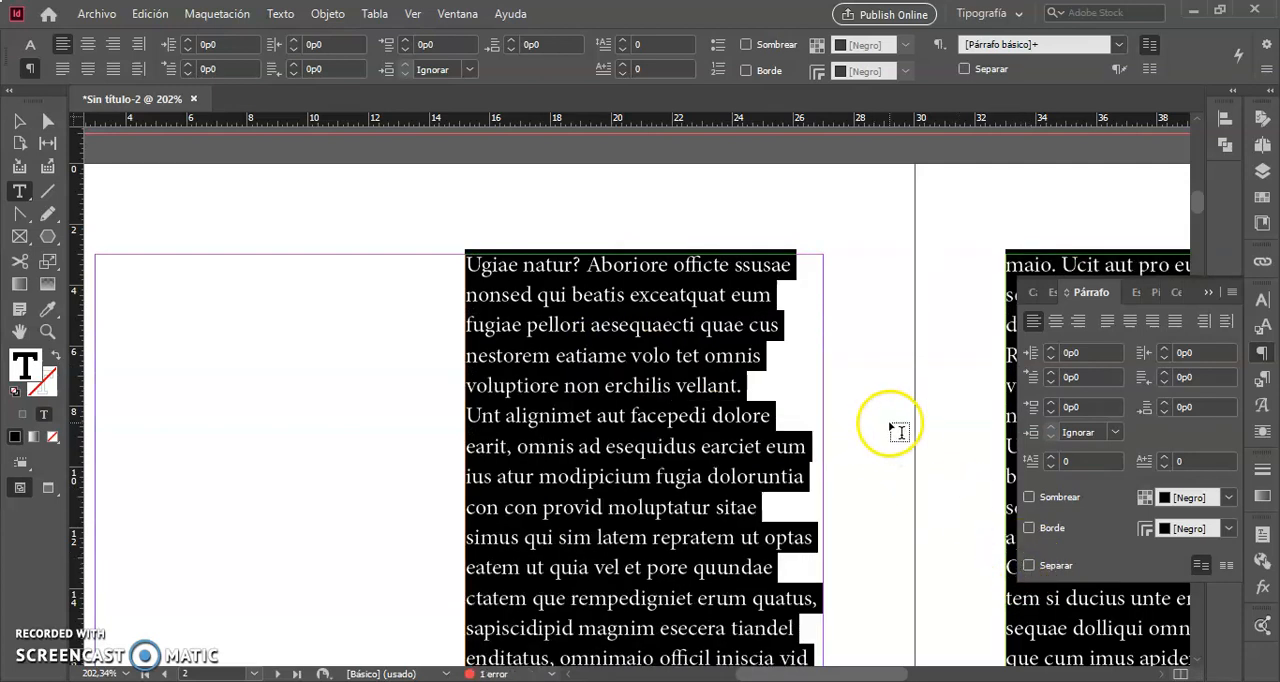
{"action": "left_click", "coordinate": [19, 121]}
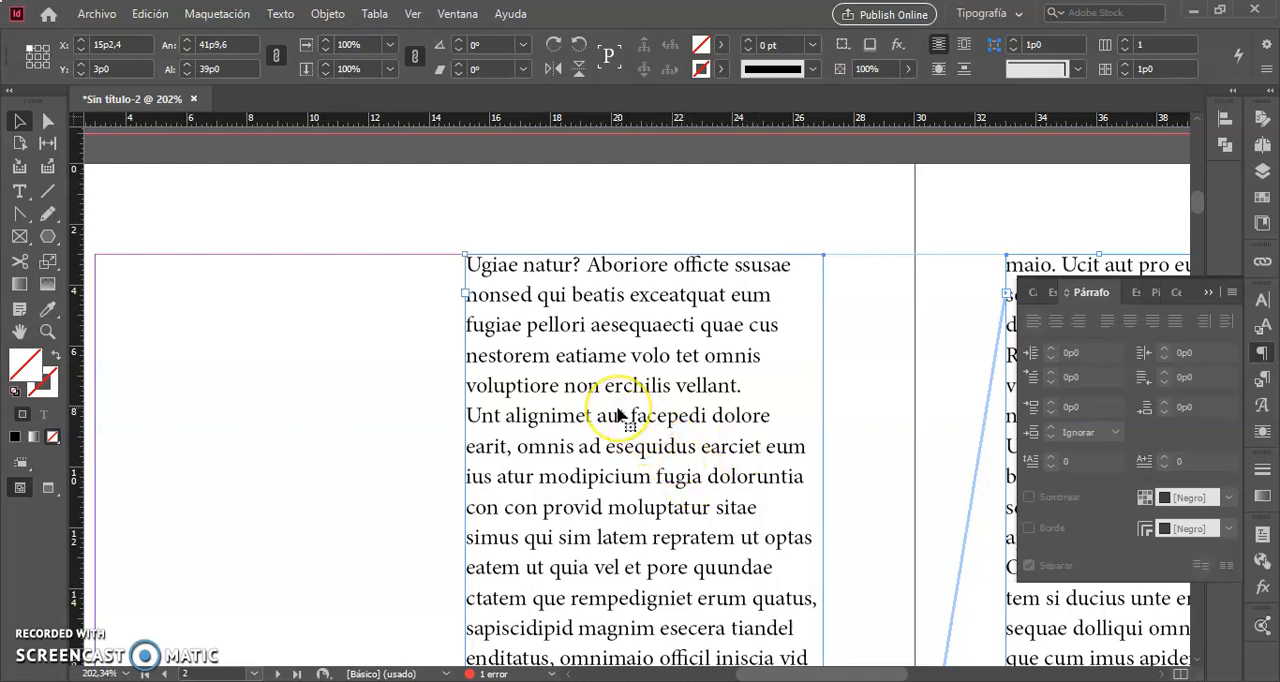
- Select the whole story, reduce its leading to 10 pt and deselect the text
{"action": "scroll", "coordinate": [474, 465], "scroll_direction": "down", "scroll_amount": 5}
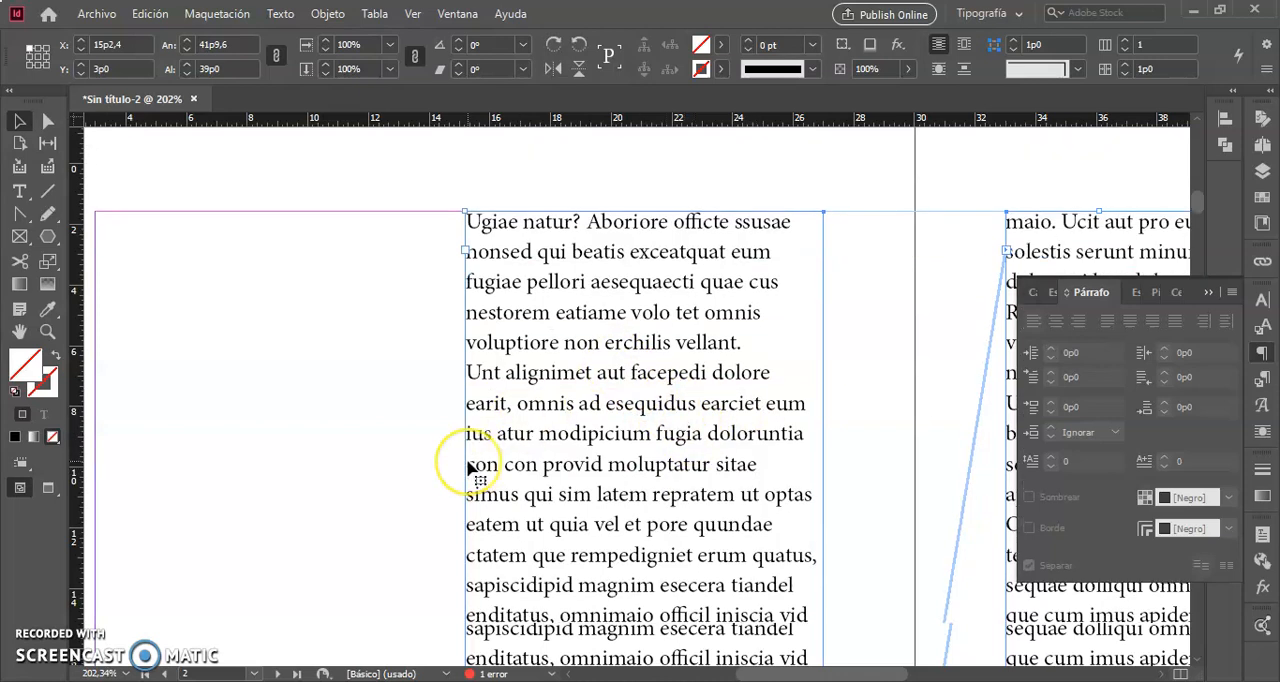
{"action": "scroll", "coordinate": [468, 466], "scroll_direction": "down", "scroll_amount": 3}
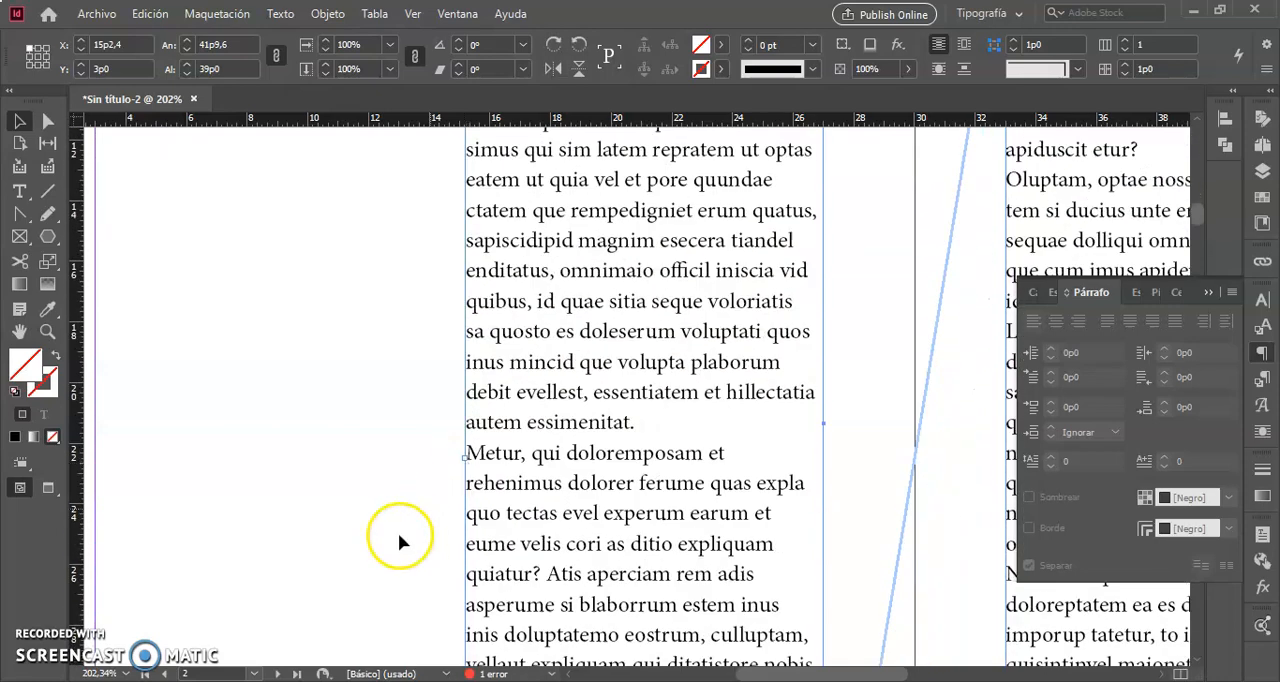
{"action": "scroll", "coordinate": [474, 452], "scroll_direction": "up", "scroll_amount": 6}
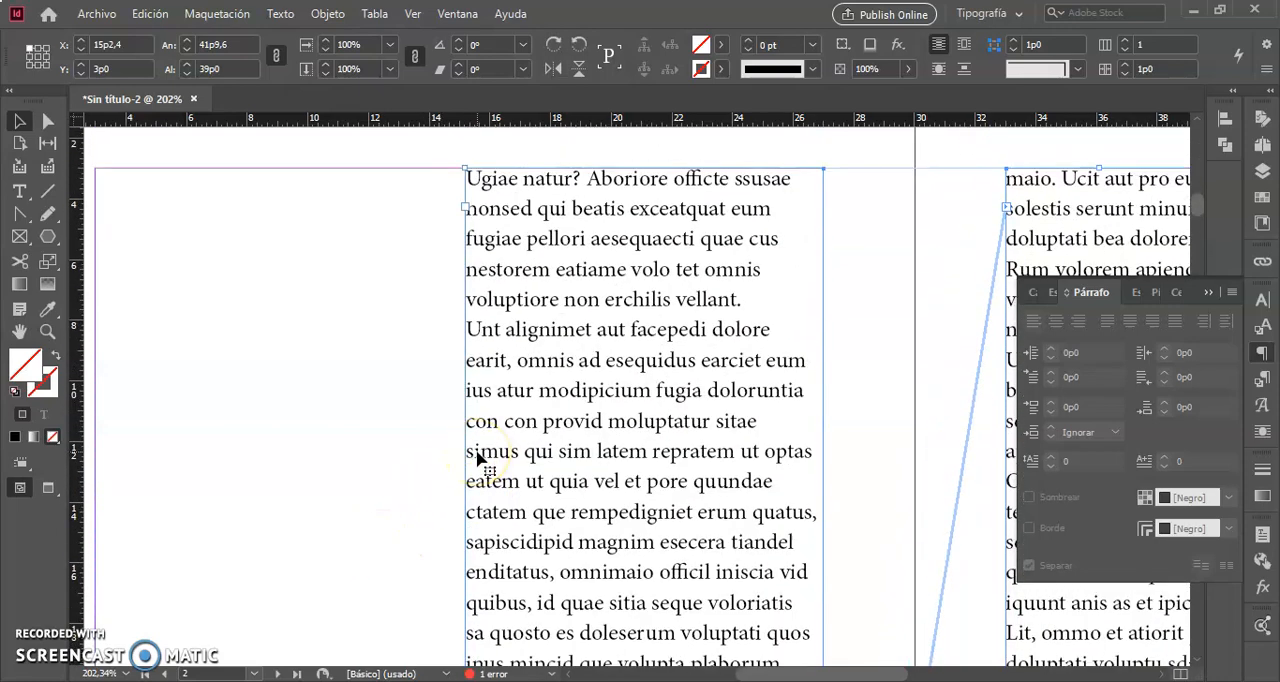
{"action": "triple_click", "coordinate": [576, 447]}
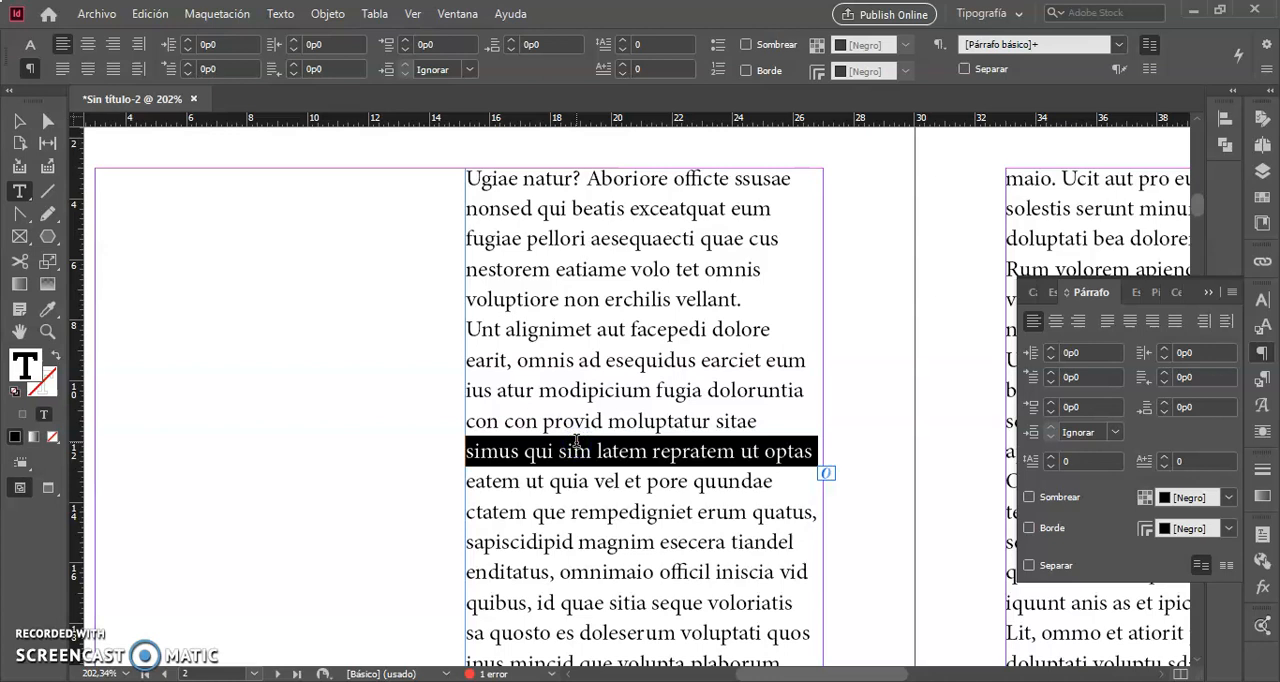
{"action": "key", "text": "ctrl+a"}
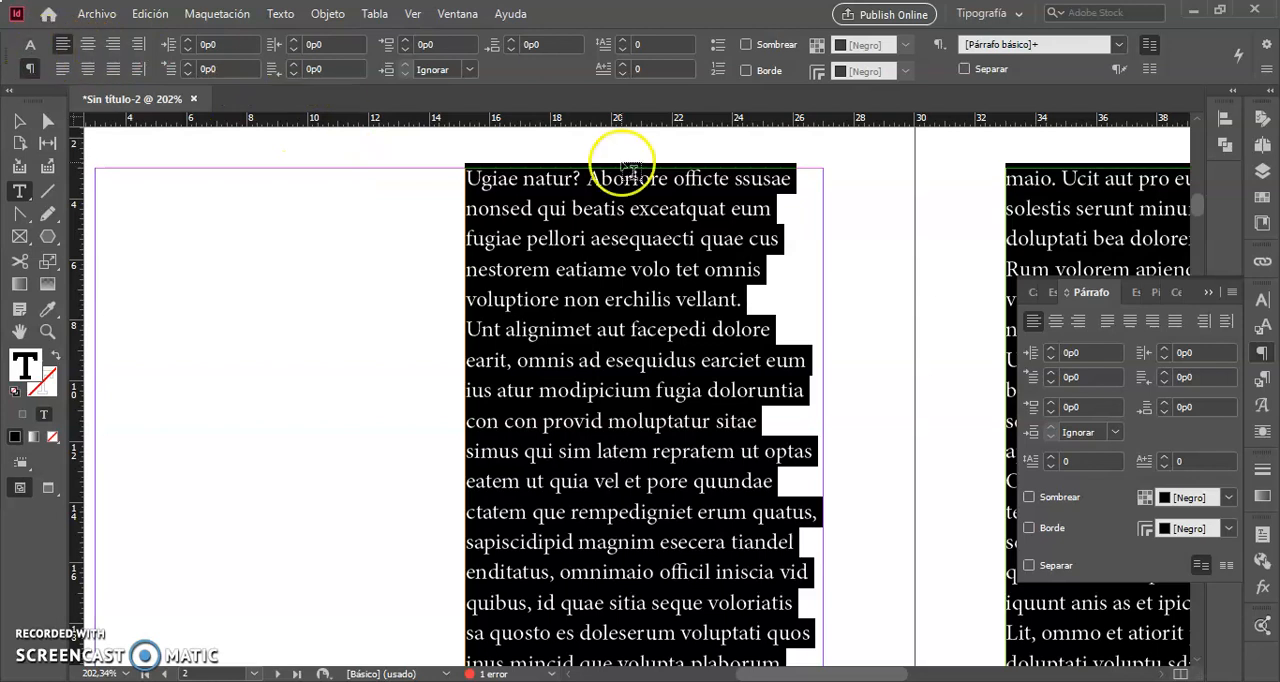
{"action": "left_click", "coordinate": [29, 47]}
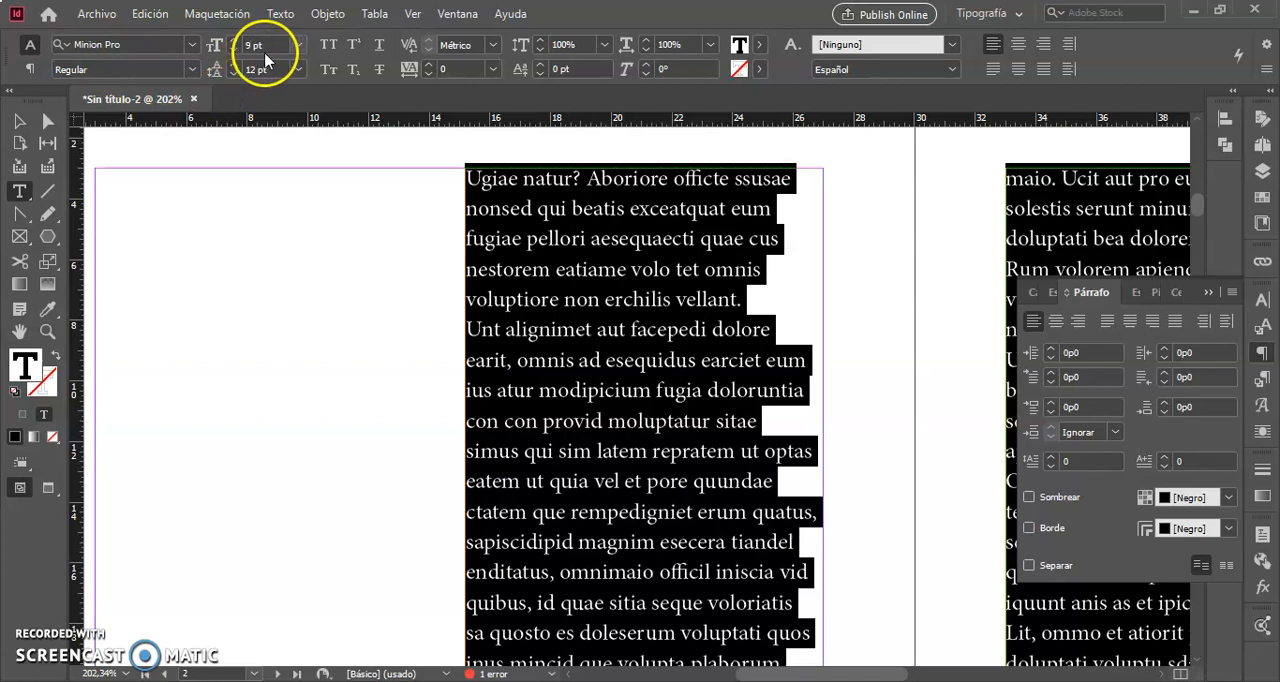
{"action": "left_click", "coordinate": [232, 76]}
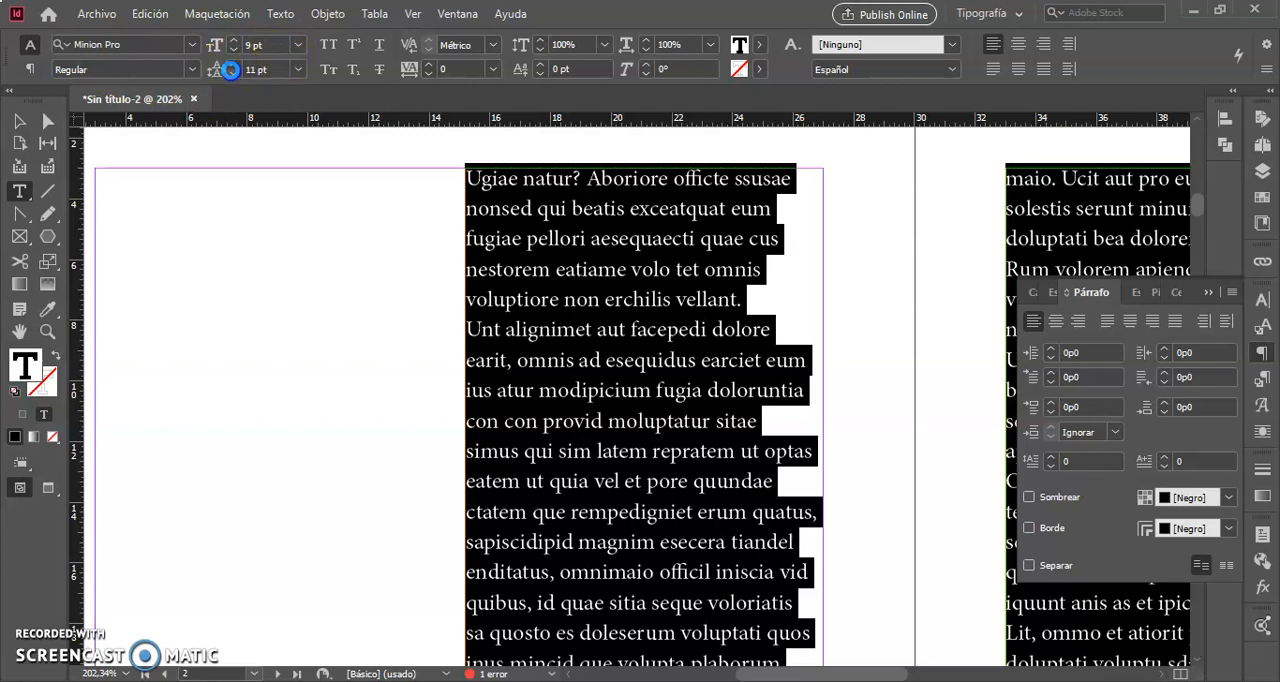
{"action": "left_click", "coordinate": [232, 76]}
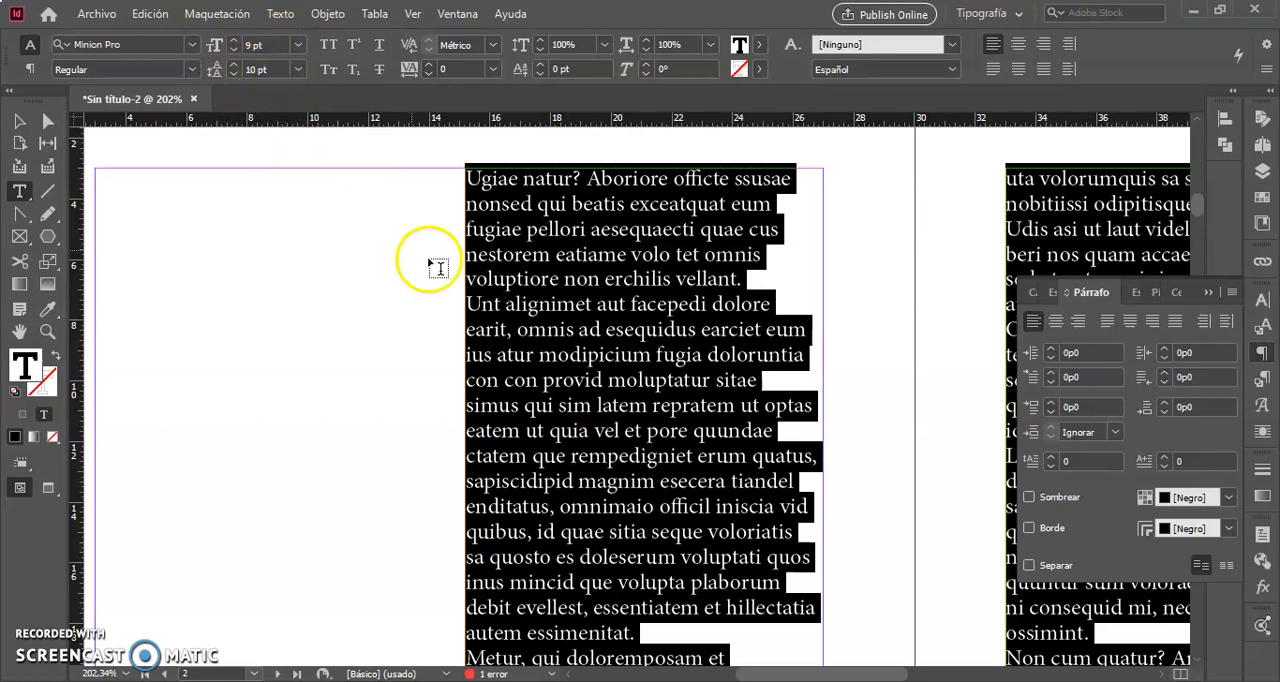
{"action": "left_click", "coordinate": [468, 300]}
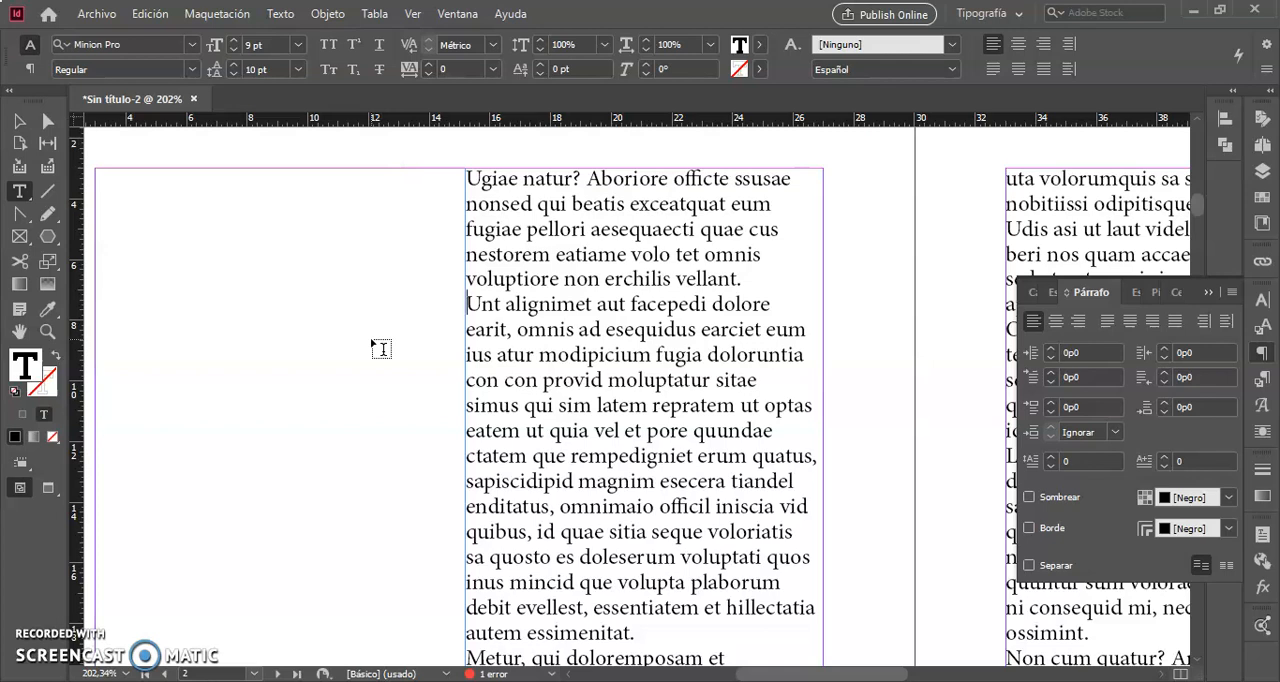
- Widen the left page's text frame to about 24p3 by moving its left edge outward to about X 2p9
{"action": "scroll", "coordinate": [380, 348], "scroll_direction": "down", "scroll_amount": 5}
{"action": "left_click", "coordinate": [20, 122]}
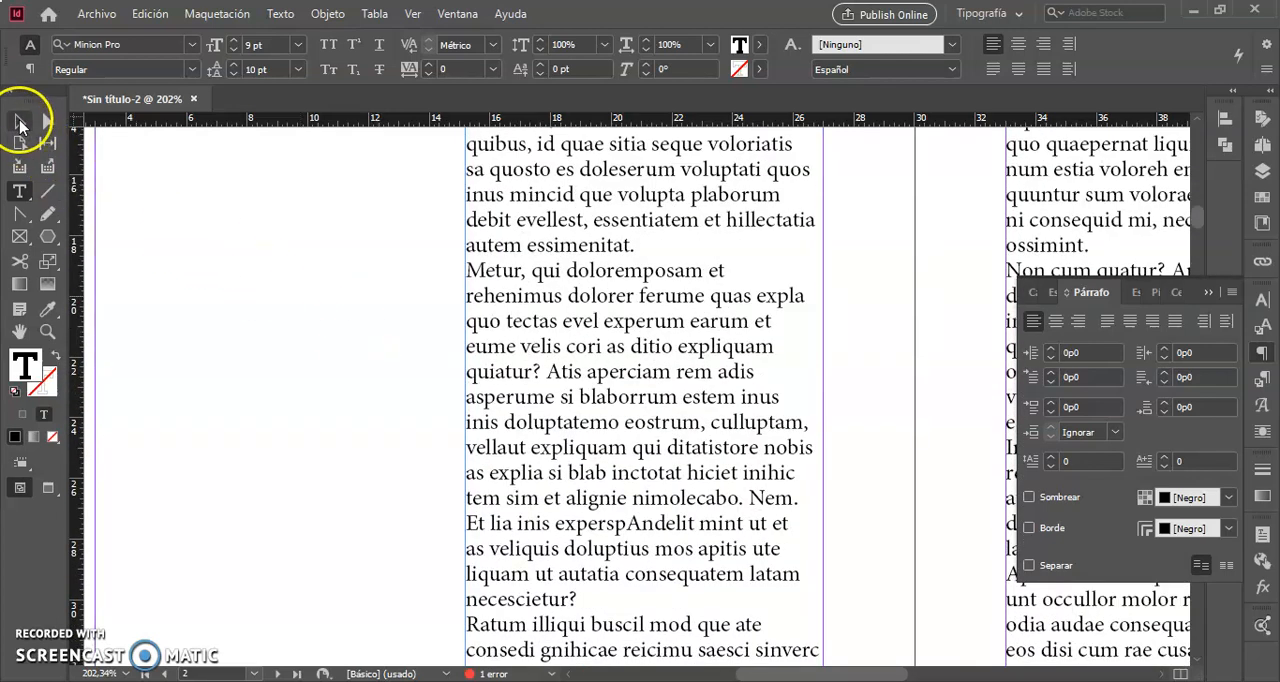
{"action": "left_click", "coordinate": [499, 373]}
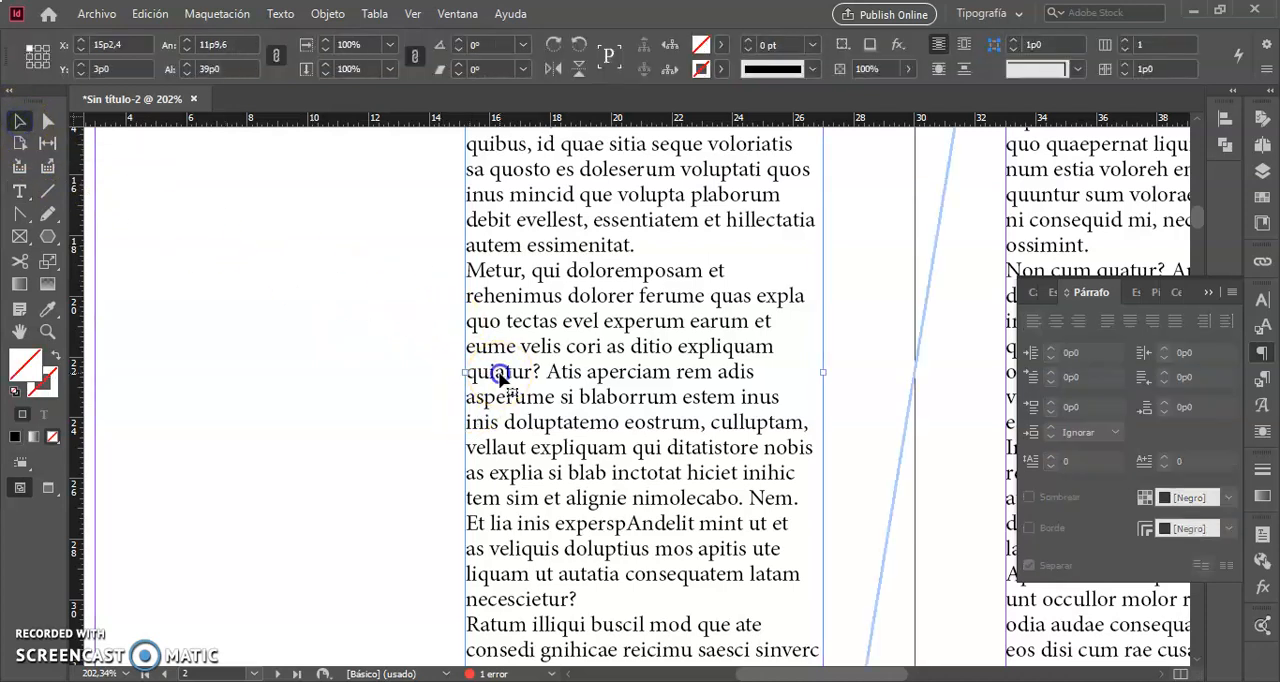
{"action": "left_click", "coordinate": [466, 371]}
{"action": "left_click_drag", "start_coordinate": [466, 371], "coordinate": [88, 372]}
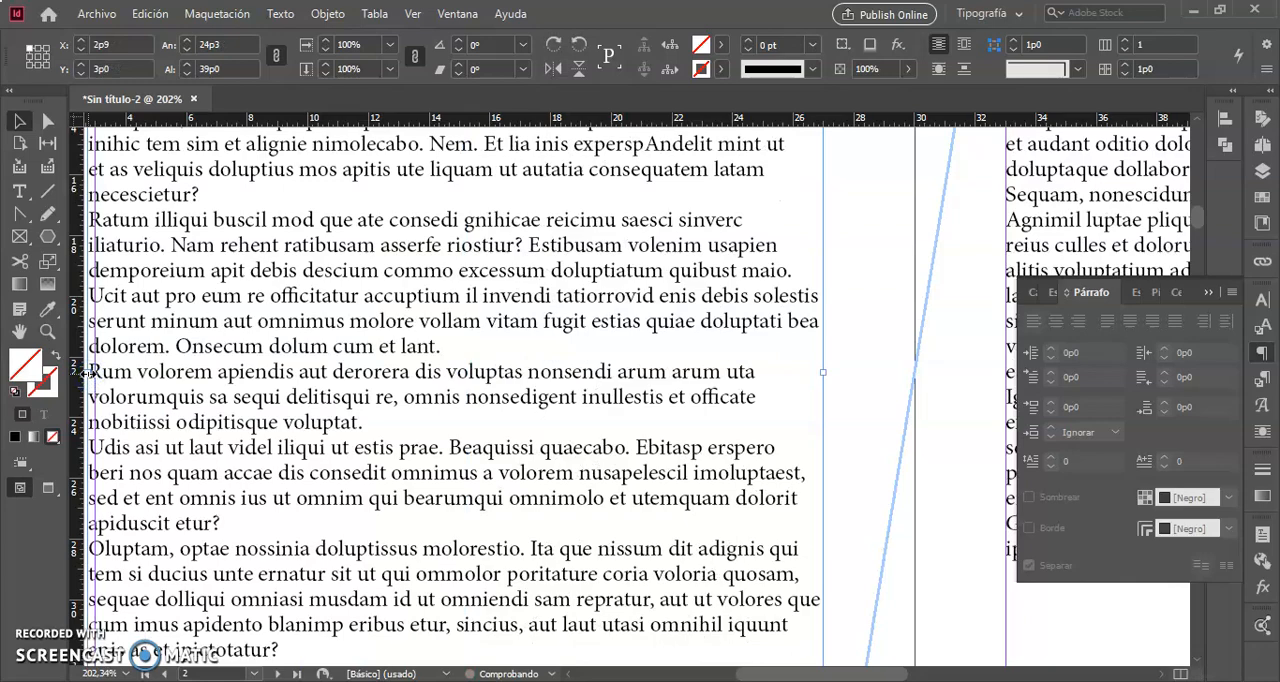
- Select the whole story in the widened frame and justify it with the last line aligned left
{"action": "scroll", "coordinate": [88, 372], "scroll_direction": "up", "scroll_amount": 5}
{"action": "scroll", "coordinate": [88, 373], "scroll_direction": "left", "scroll_amount": 5}
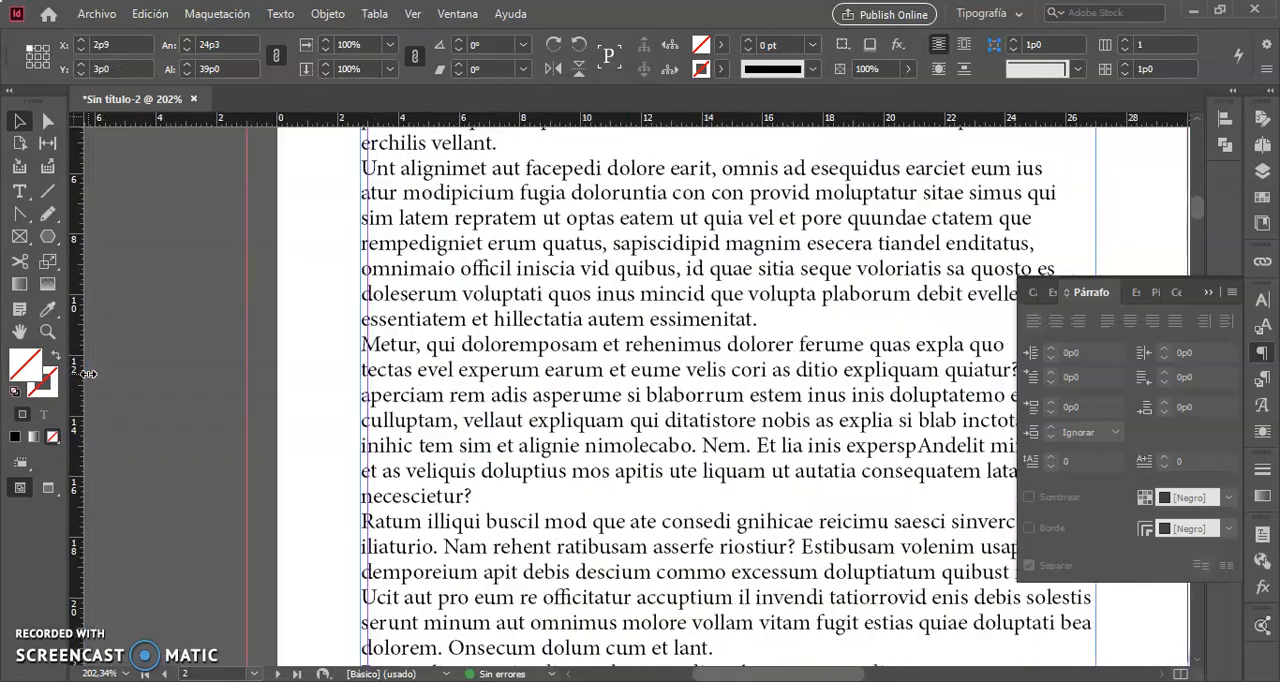
{"action": "scroll", "coordinate": [88, 373], "scroll_direction": "right", "scroll_amount": 5}
{"action": "scroll", "coordinate": [88, 373], "scroll_direction": "up", "scroll_amount": 5}
{"action": "scroll", "coordinate": [88, 373], "scroll_direction": "down", "scroll_amount": 5}
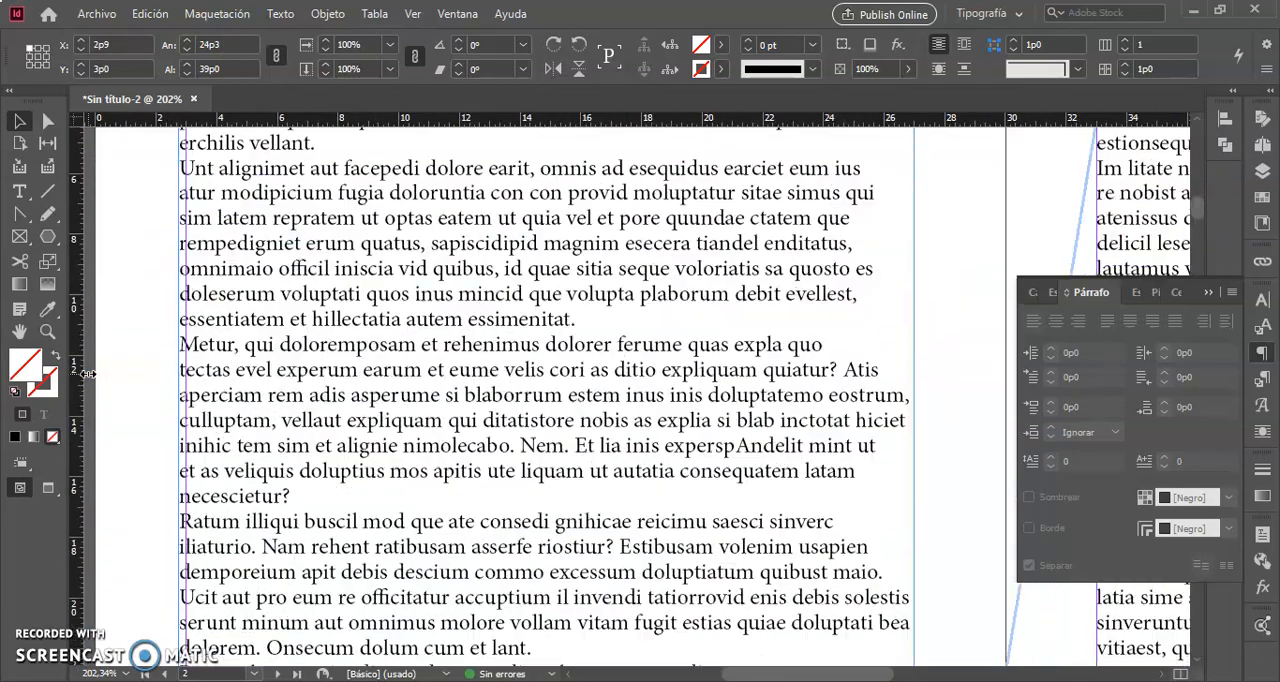
{"action": "scroll", "coordinate": [88, 373], "scroll_direction": "up", "scroll_amount": 3}
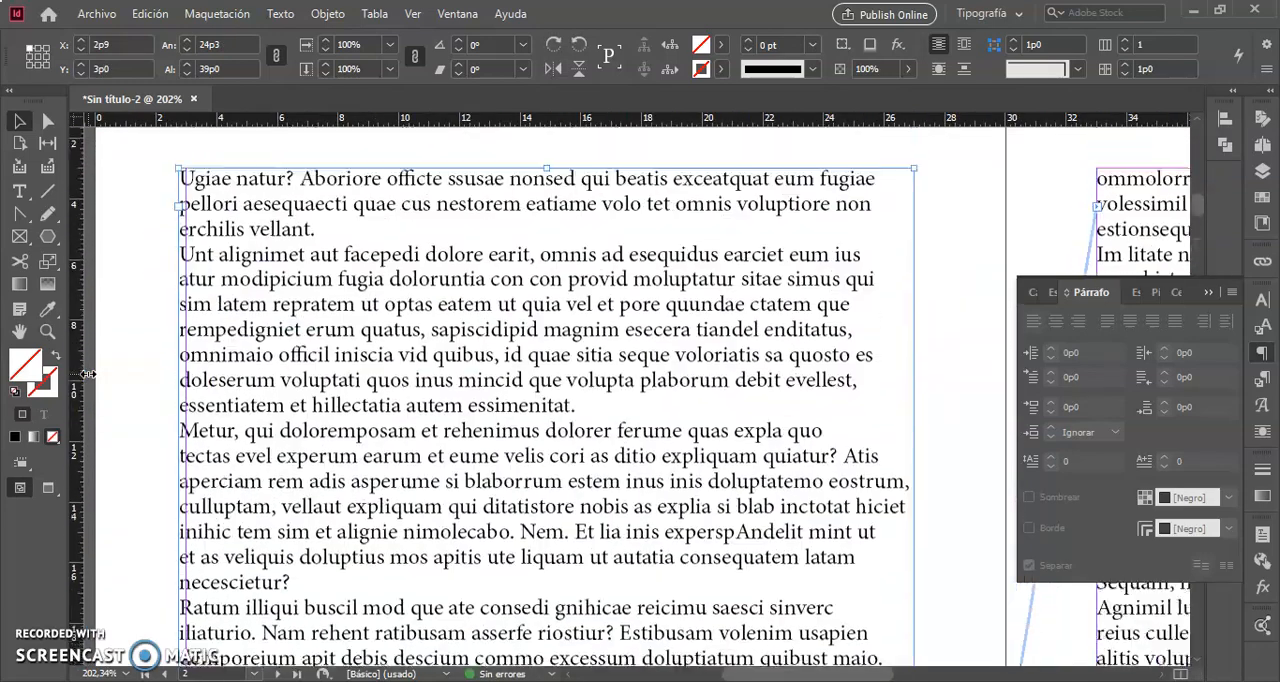
{"action": "triple_click", "coordinate": [265, 322]}
{"action": "left_click", "coordinate": [265, 322]}
{"action": "key", "text": "ctrl+a"}
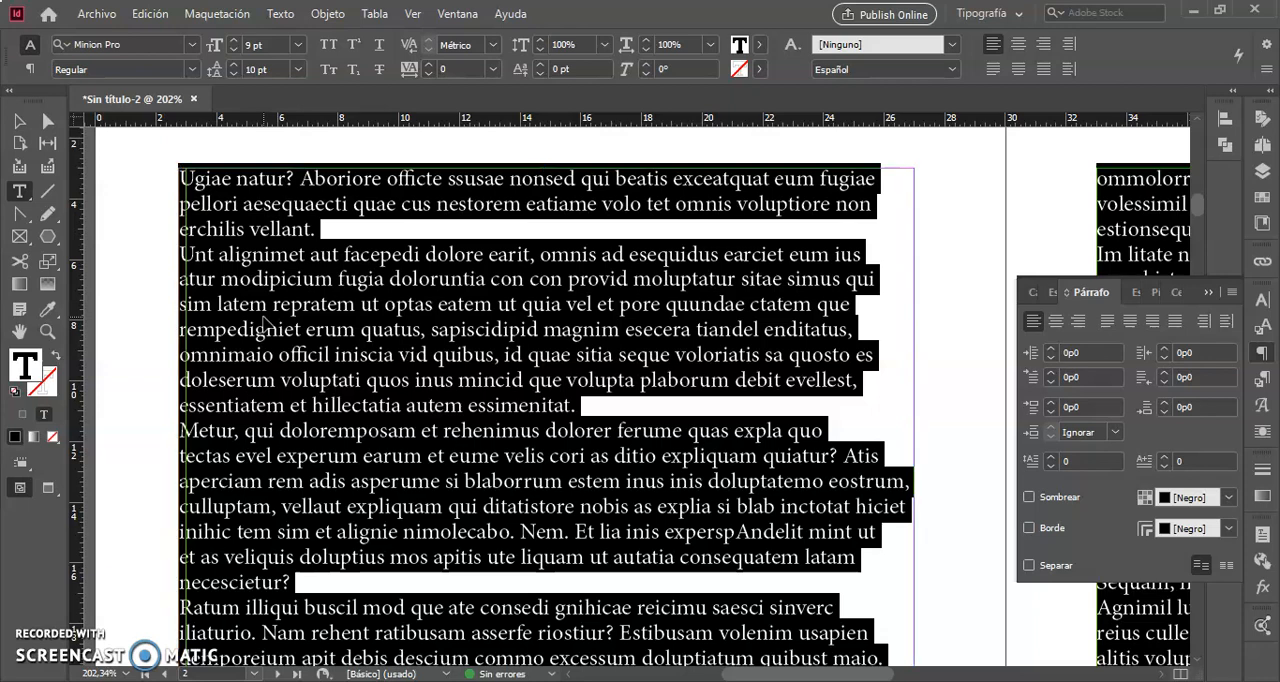
{"action": "key", "text": "ctrl+shift+j"}
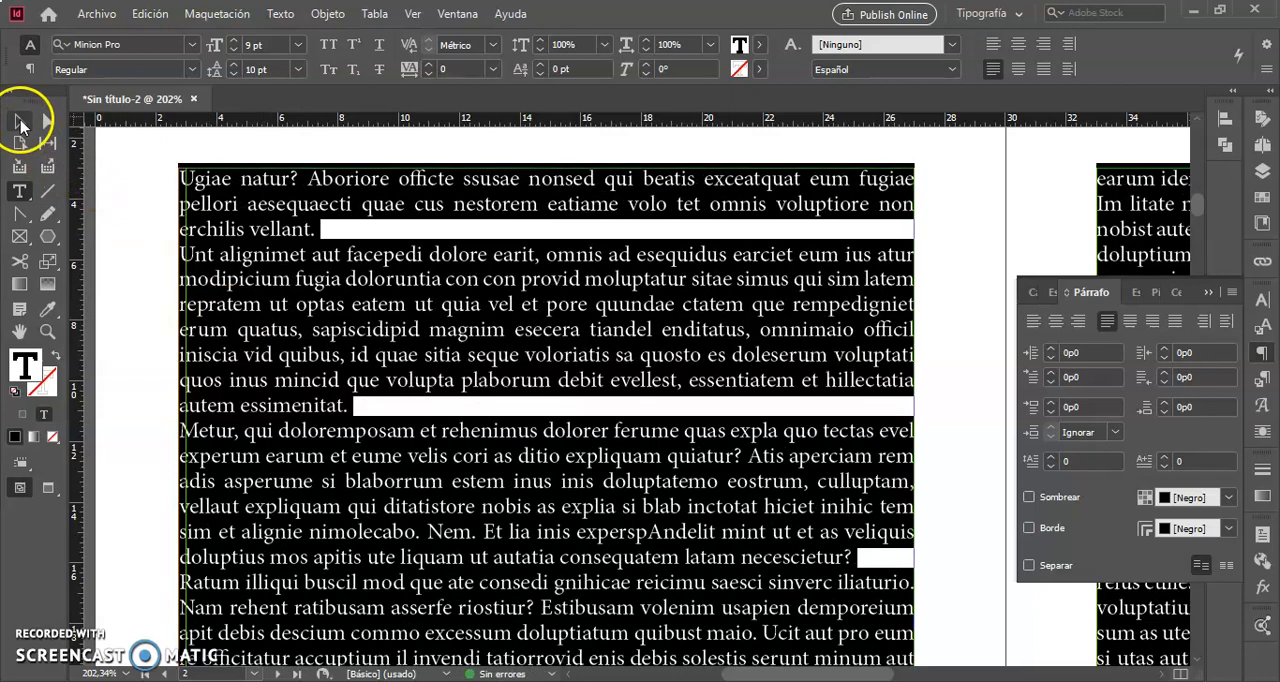
- Deselect the story and examine the justified text down the left page at its tight leading
{"action": "left_click", "coordinate": [19, 121]}
{"action": "left_click", "coordinate": [142, 295]}
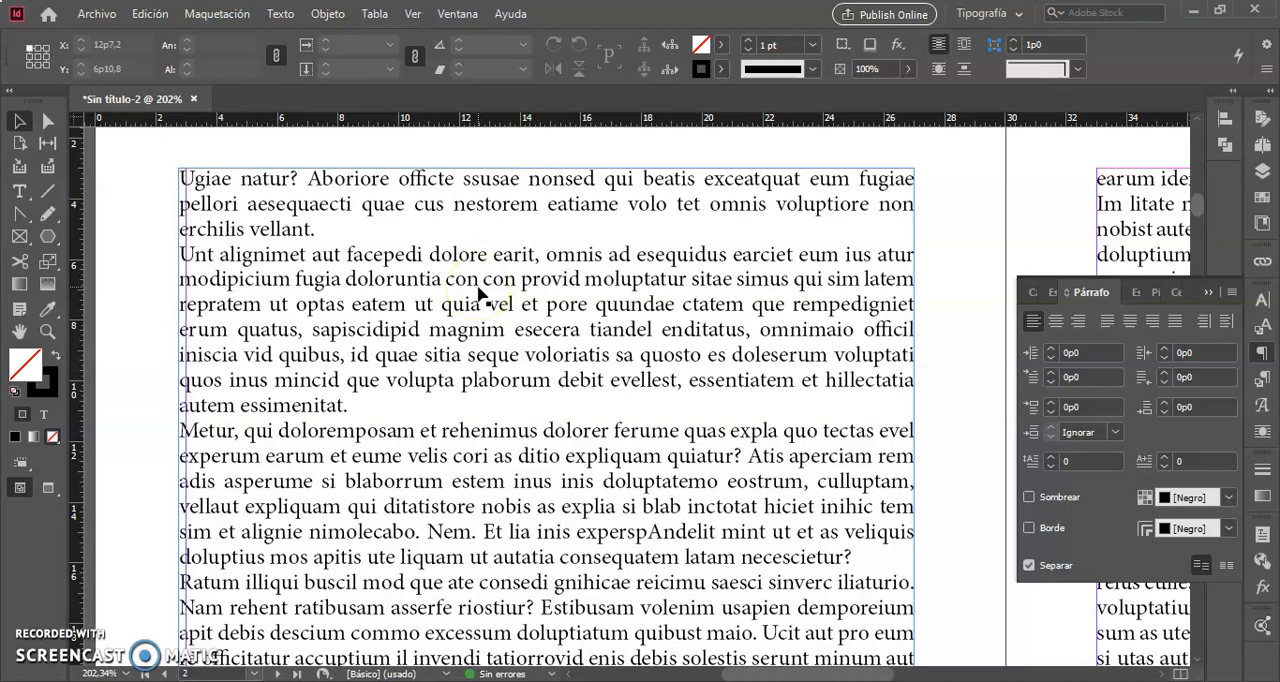
{"action": "scroll", "coordinate": [480, 293], "scroll_direction": "down", "scroll_amount": 5}
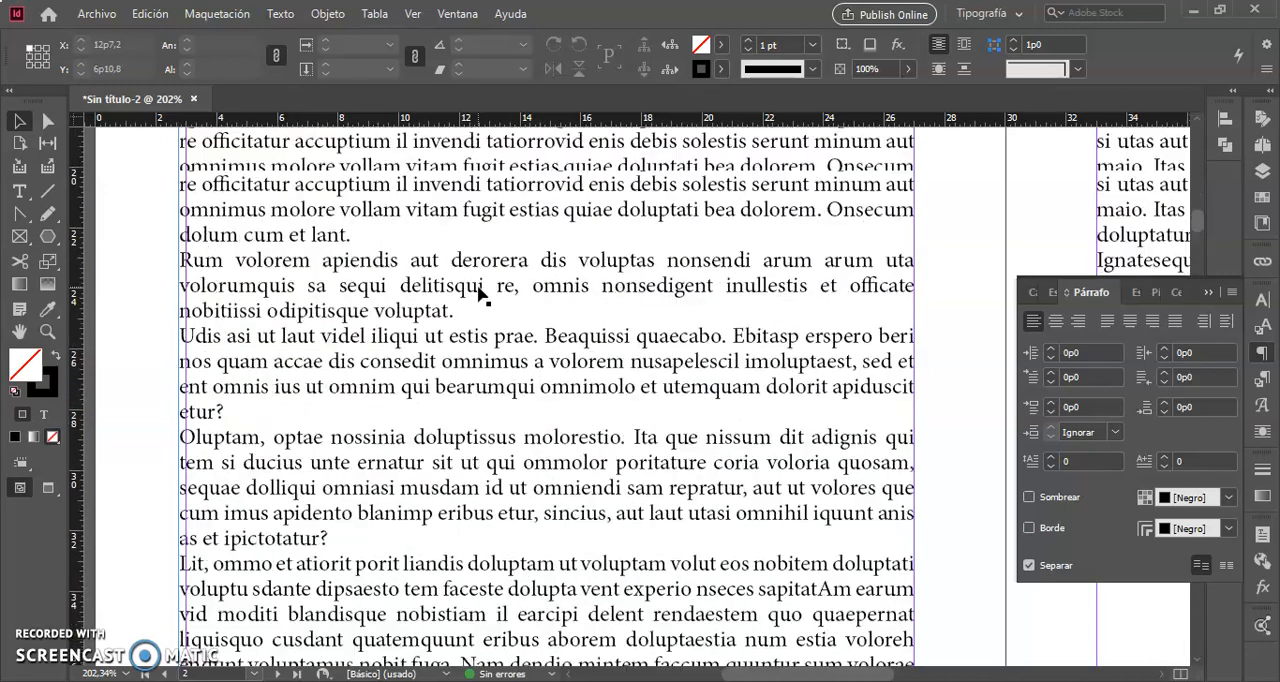
{"action": "scroll", "coordinate": [480, 293], "scroll_direction": "up", "scroll_amount": 5}
{"action": "scroll", "coordinate": [480, 293], "scroll_direction": "down", "scroll_amount": 2}
{"action": "scroll", "coordinate": [486, 294], "scroll_direction": "up", "scroll_amount": 2}
- Select the whole story, increase its leading to 14 pt and deselect the text
{"action": "left_click", "coordinate": [458, 307]}
{"action": "triple_click", "coordinate": [463, 310]}
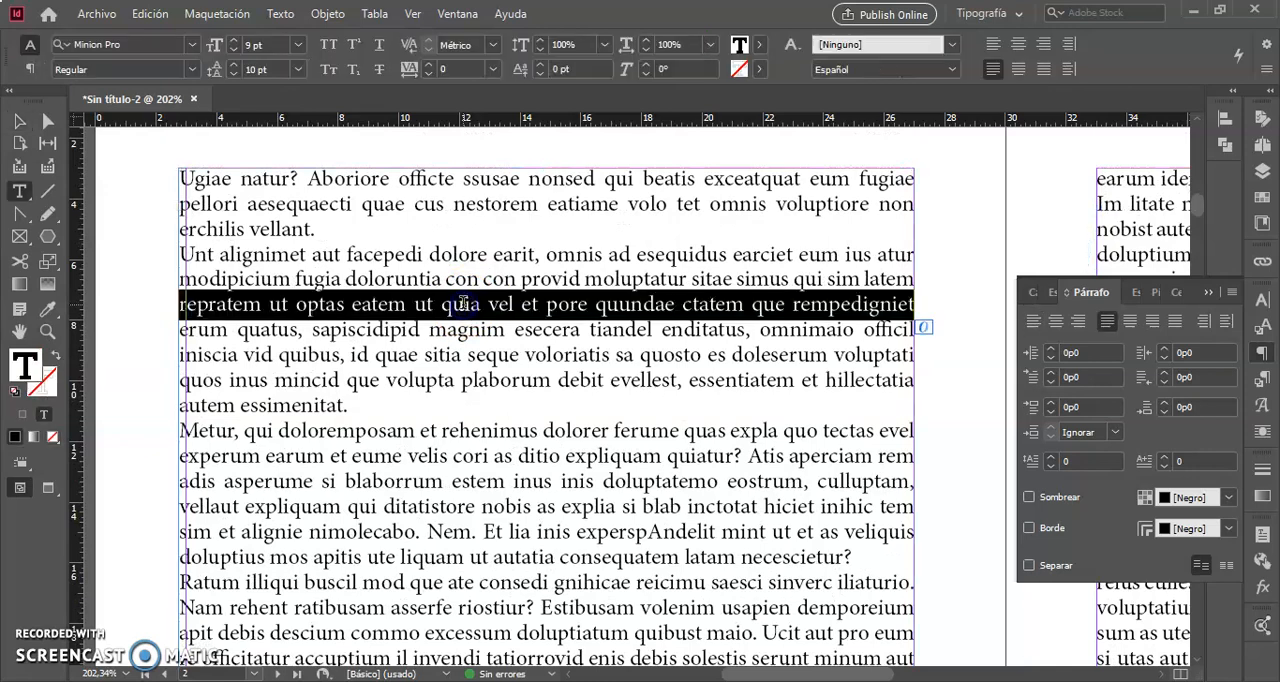
{"action": "key", "text": "ctrl+a"}
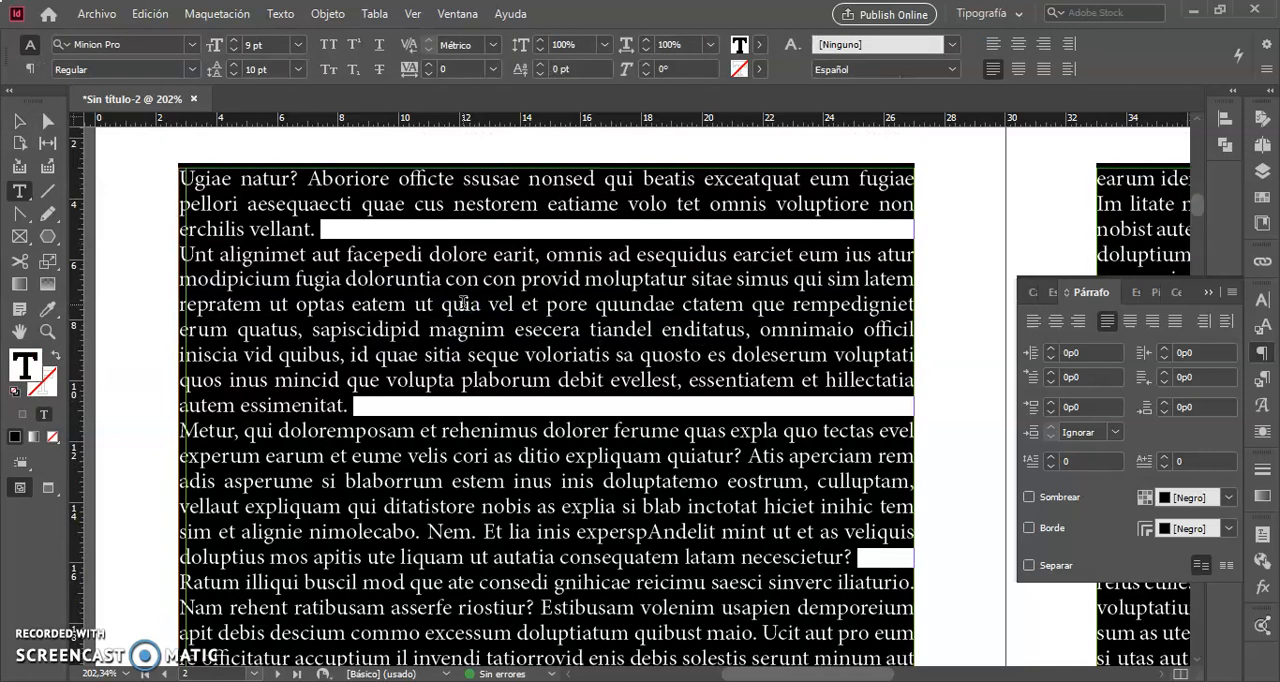
{"action": "left_click", "coordinate": [233, 67]}
{"action": "left_click", "coordinate": [233, 67]}
{"action": "left_click", "coordinate": [233, 67]}
{"action": "left_click", "coordinate": [233, 67]}
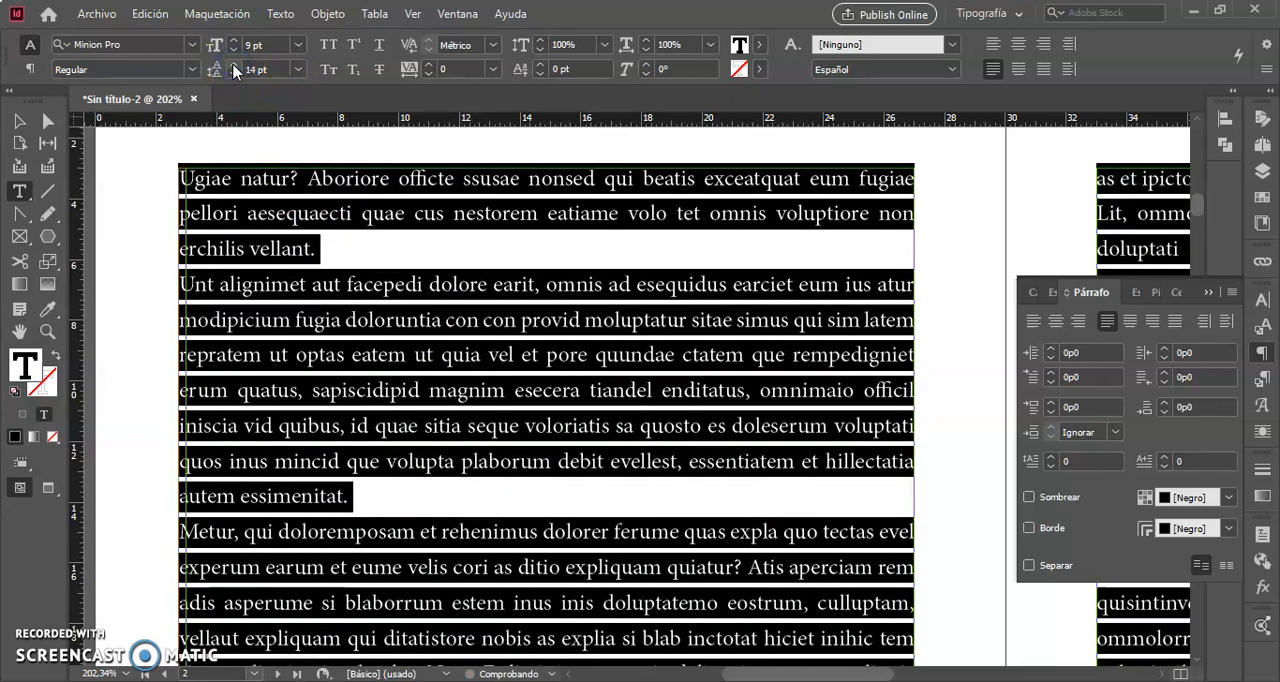
{"action": "left_click", "coordinate": [17, 121]}
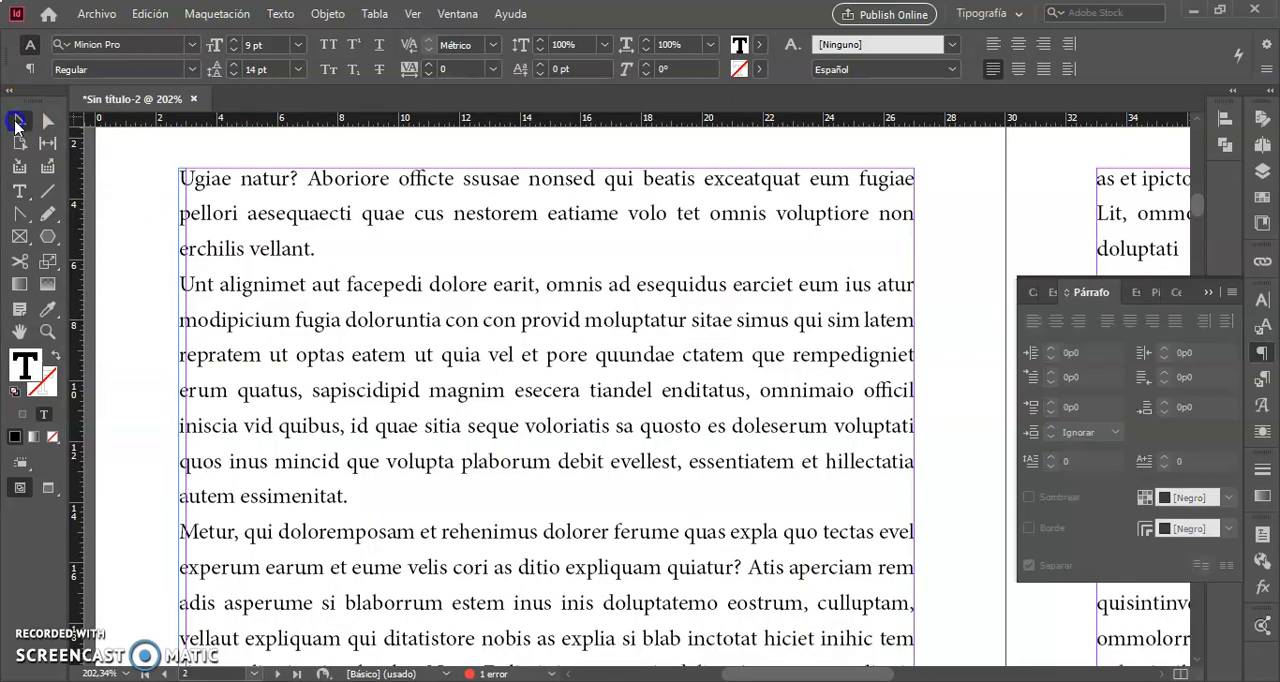
{"action": "left_click", "coordinate": [141, 284]}
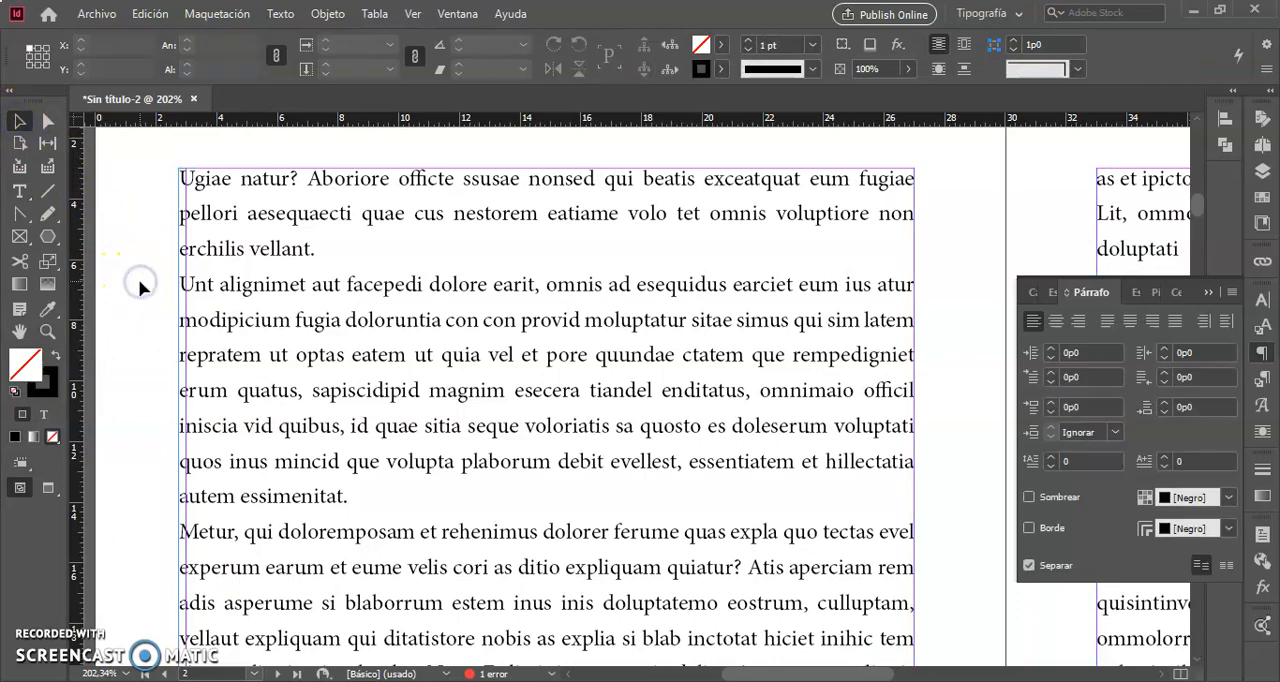
- Narrow the left page's text frame to 24p0 wide by moving its left edge inward to X 3p0
{"action": "scroll", "coordinate": [141, 287], "scroll_direction": "down", "scroll_amount": 3}
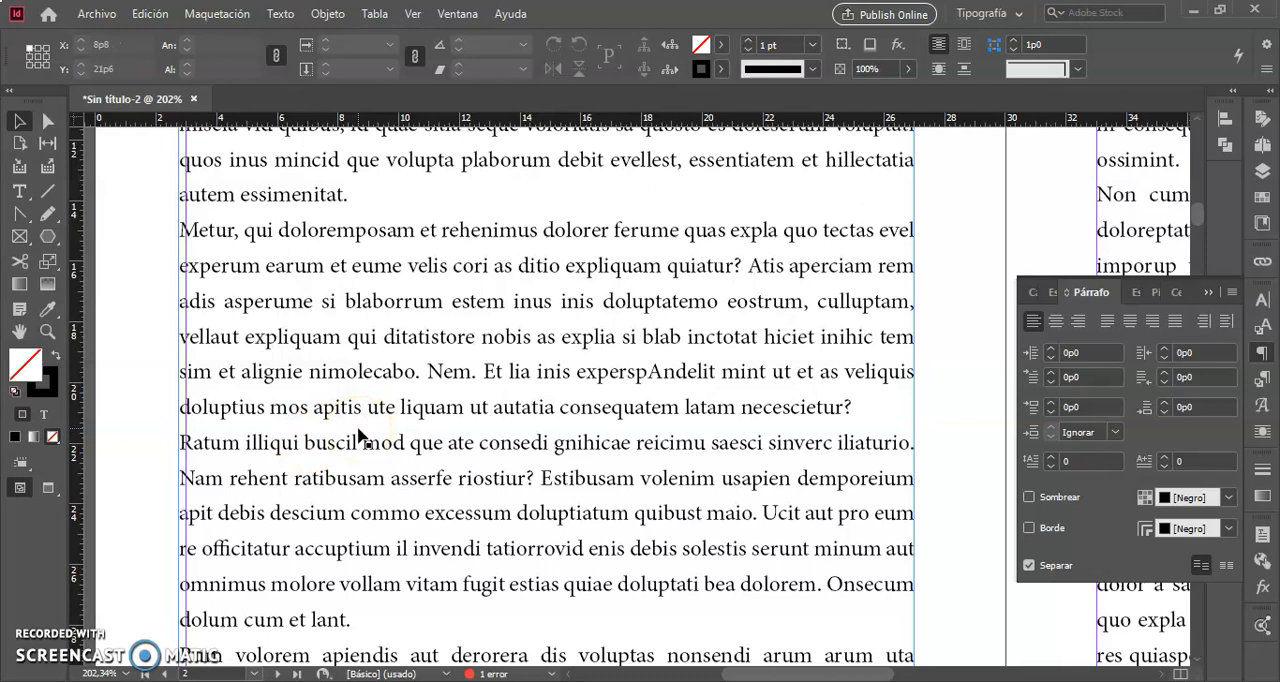
{"action": "scroll", "coordinate": [320, 497], "scroll_direction": "down", "scroll_amount": 4}
{"action": "scroll", "coordinate": [323, 497], "scroll_direction": "up", "scroll_amount": 1}
{"action": "left_click", "coordinate": [319, 492]}
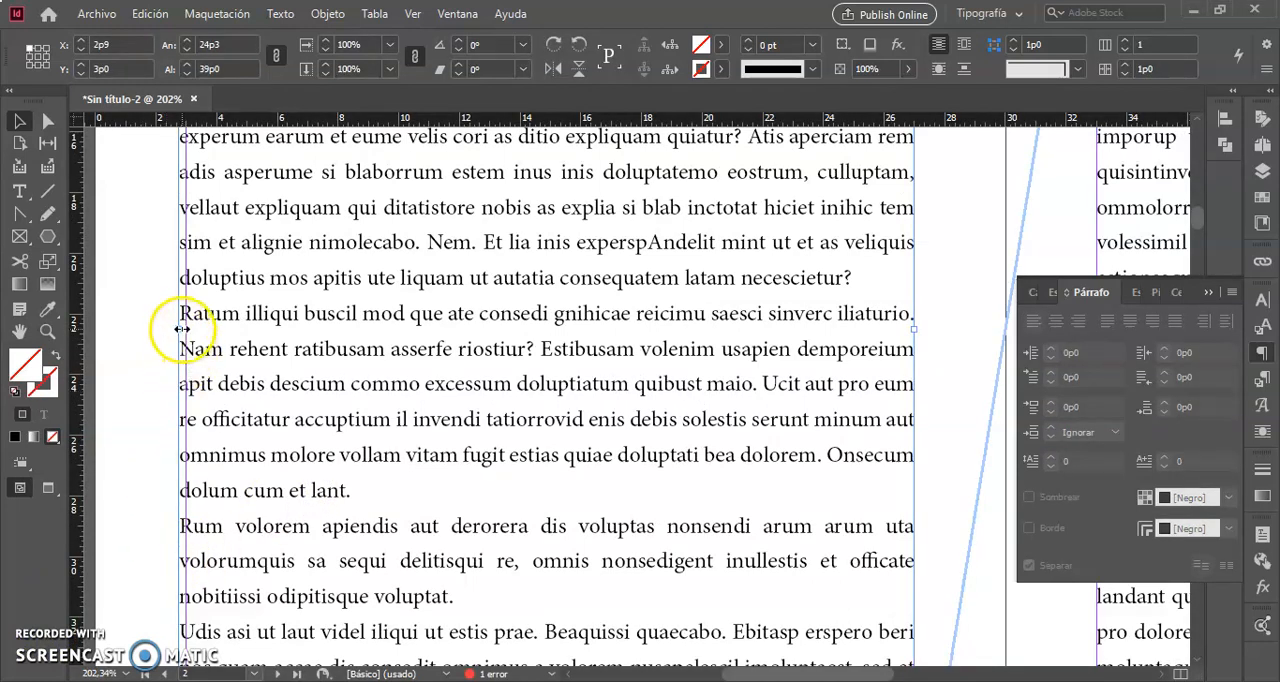
{"action": "left_click_drag", "start_coordinate": [182, 328], "coordinate": [186, 332]}
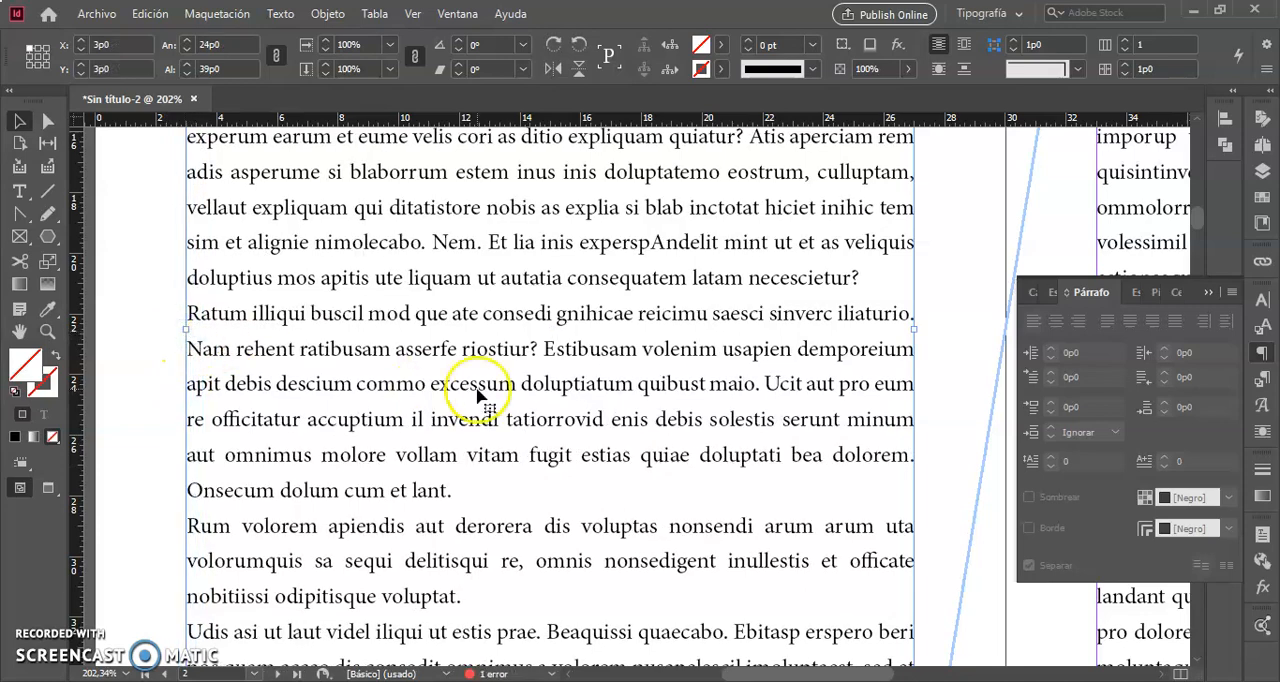
- Join the paragraph beginning "Ratum illiqui" to the end of the paragraph before it
{"action": "scroll", "coordinate": [686, 381], "scroll_direction": "up", "scroll_amount": 5}
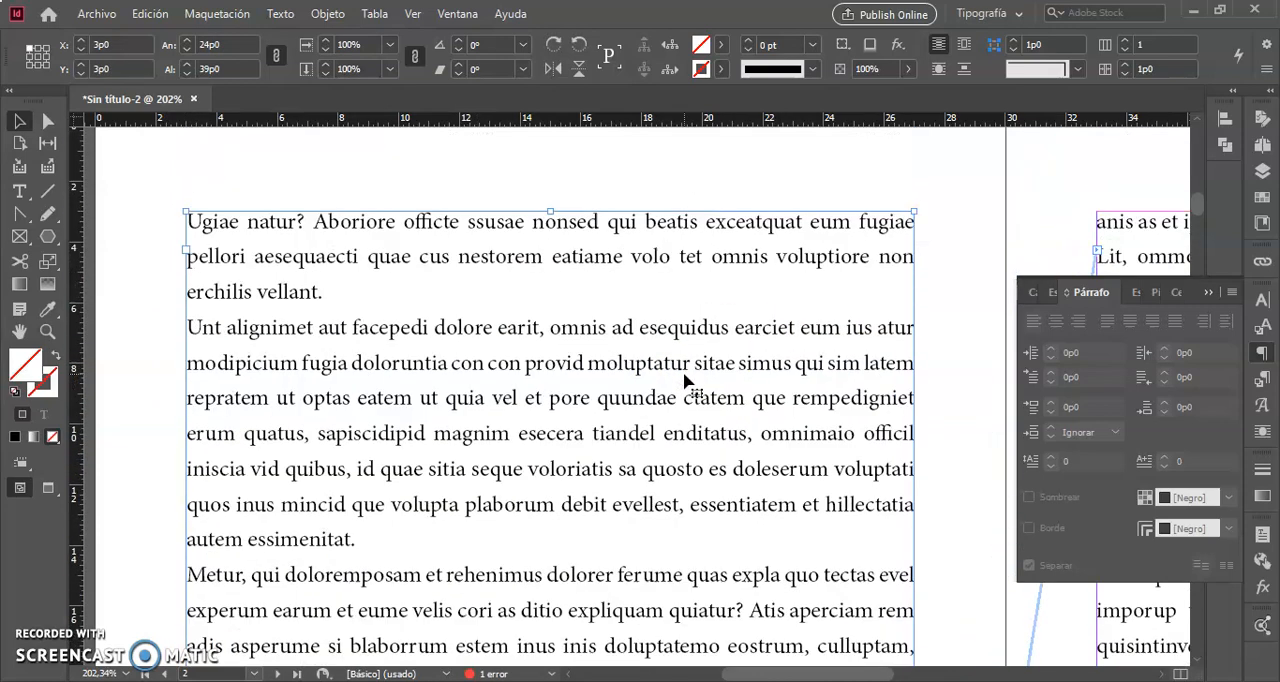
{"action": "scroll", "coordinate": [686, 381], "scroll_direction": "up", "scroll_amount": 3}
{"action": "scroll", "coordinate": [686, 381], "scroll_direction": "down", "scroll_amount": 6}
{"action": "scroll", "coordinate": [686, 381], "scroll_direction": "left", "scroll_amount": 5}
{"action": "scroll", "coordinate": [686, 381], "scroll_direction": "right", "scroll_amount": 8}
{"action": "scroll", "coordinate": [686, 381], "scroll_direction": "left", "scroll_amount": 5}
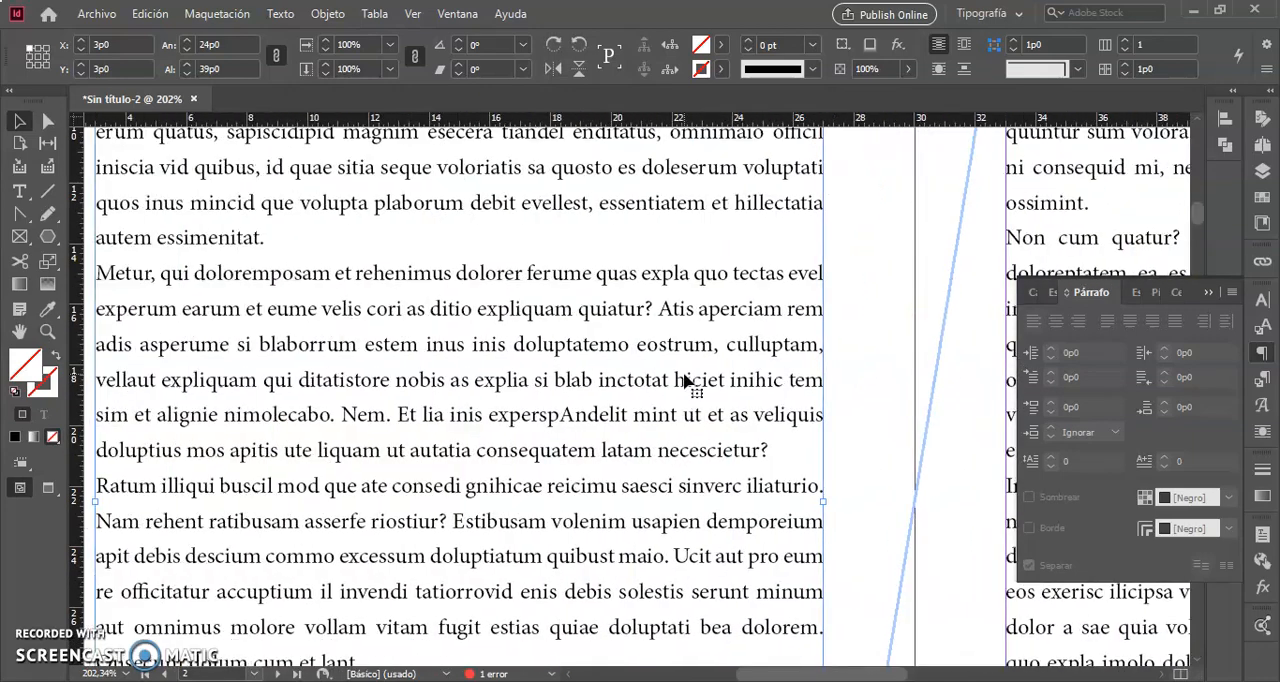
{"action": "scroll", "coordinate": [686, 381], "scroll_direction": "right", "scroll_amount": 2}
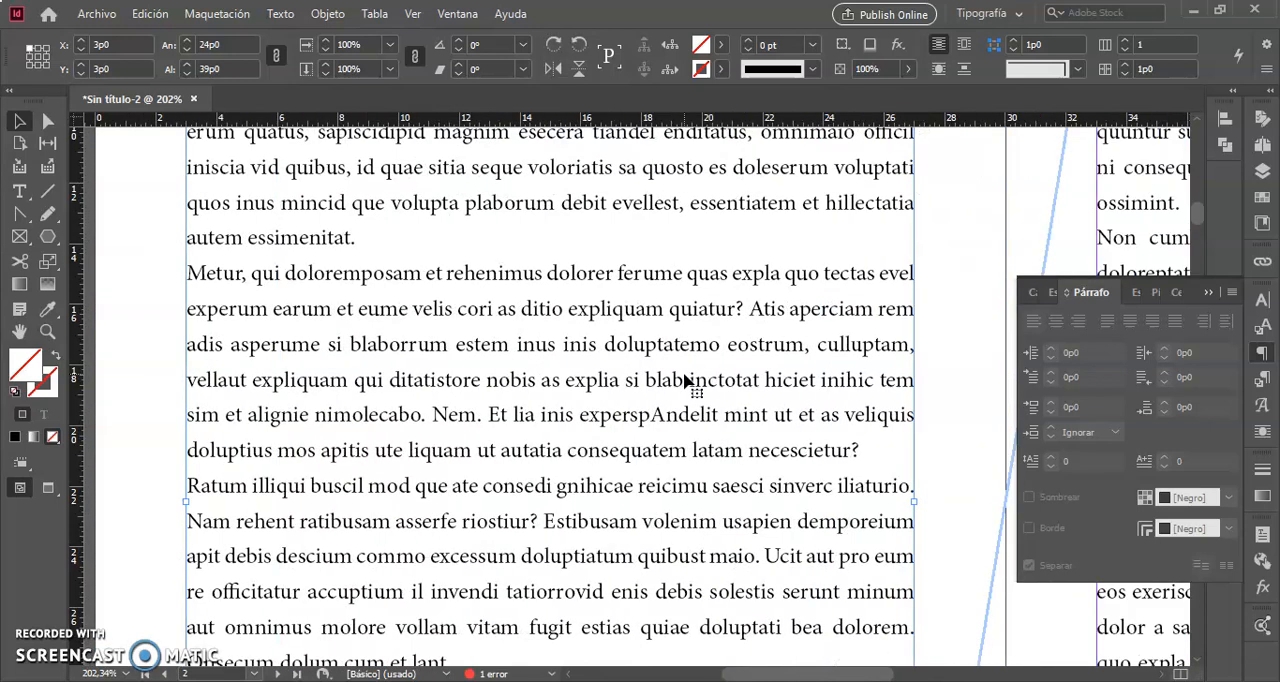
{"action": "double_click", "coordinate": [190, 485]}
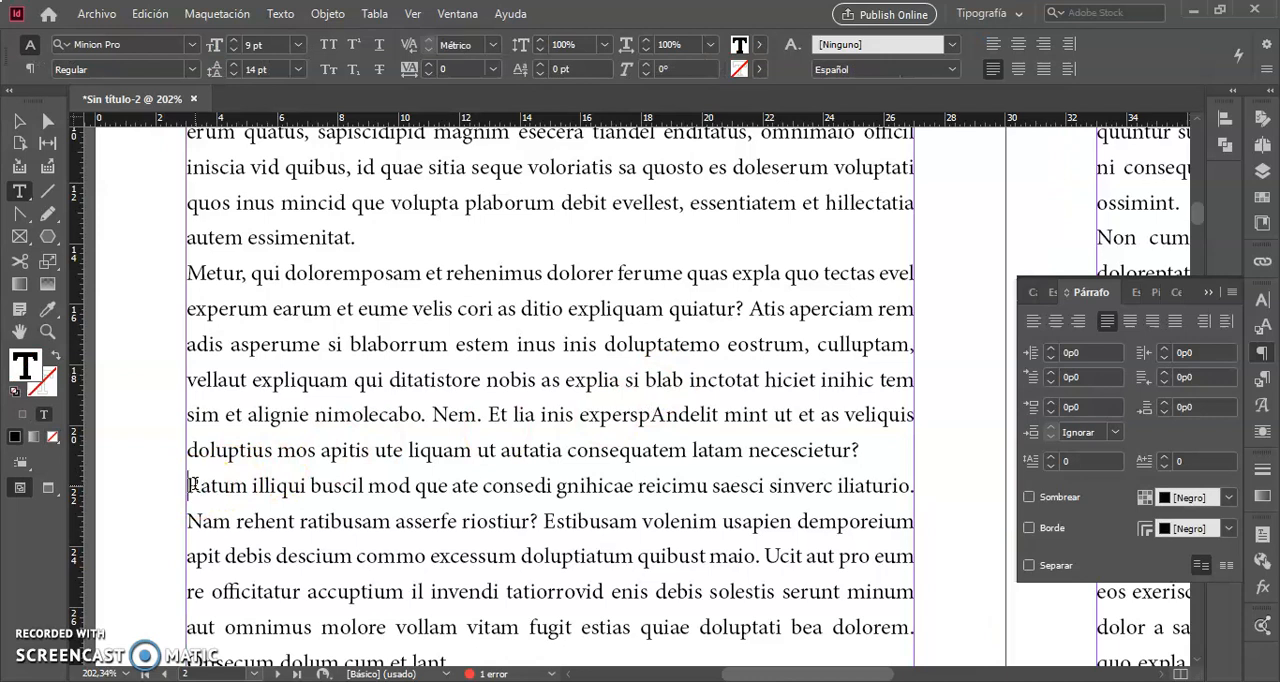
{"action": "key", "text": "BackSpace"}
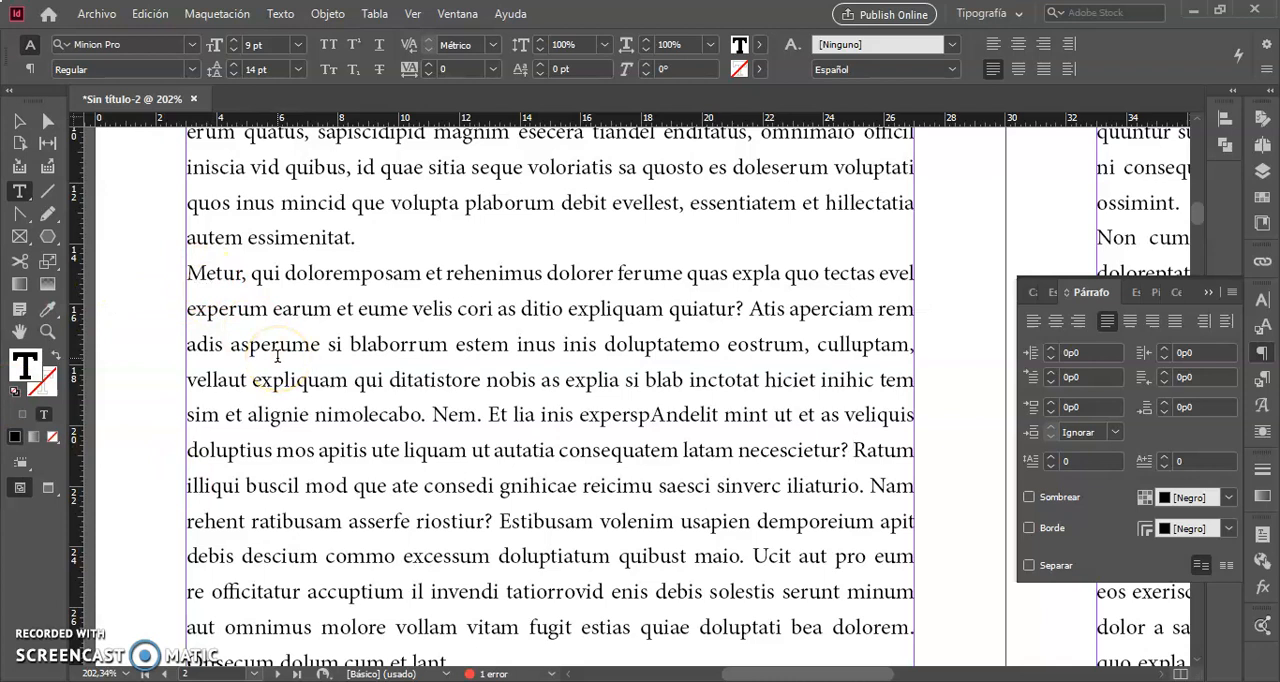
- Switch the control bar to paragraph formatting with the story selected, deselect the text and show hidden characters
{"action": "scroll", "coordinate": [278, 357], "scroll_direction": "left", "scroll_amount": 2}
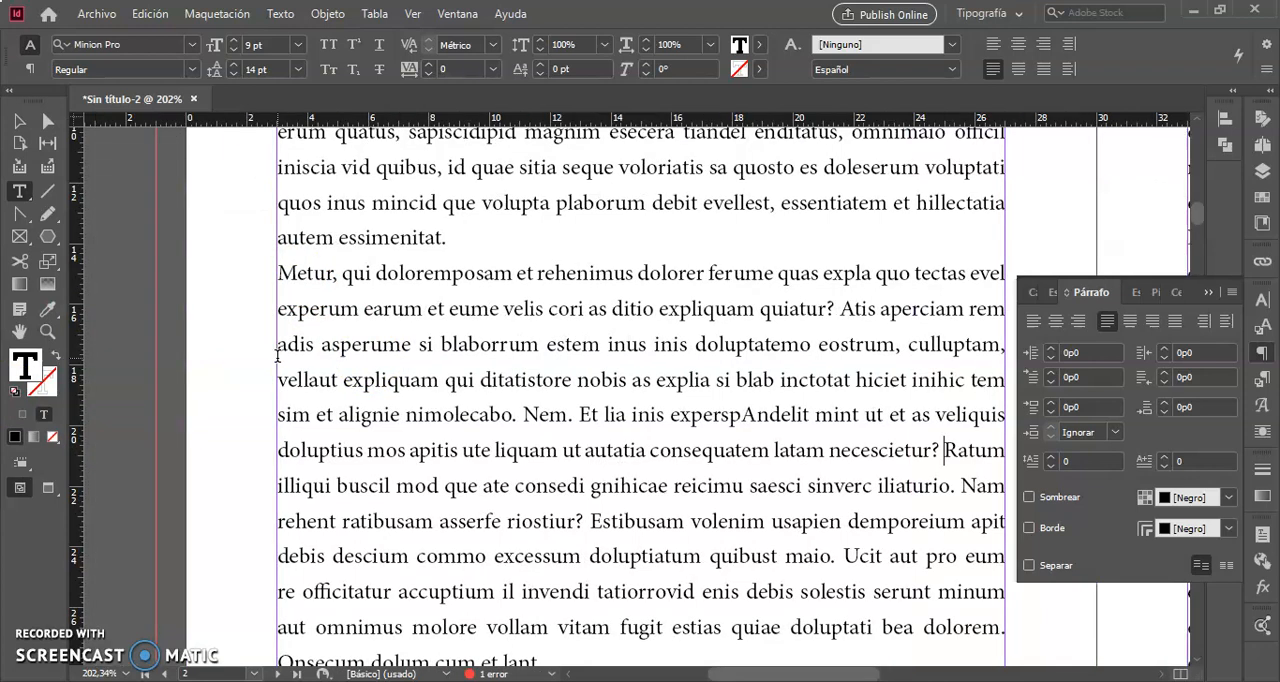
{"action": "scroll", "coordinate": [278, 355], "scroll_direction": "right", "scroll_amount": 2}
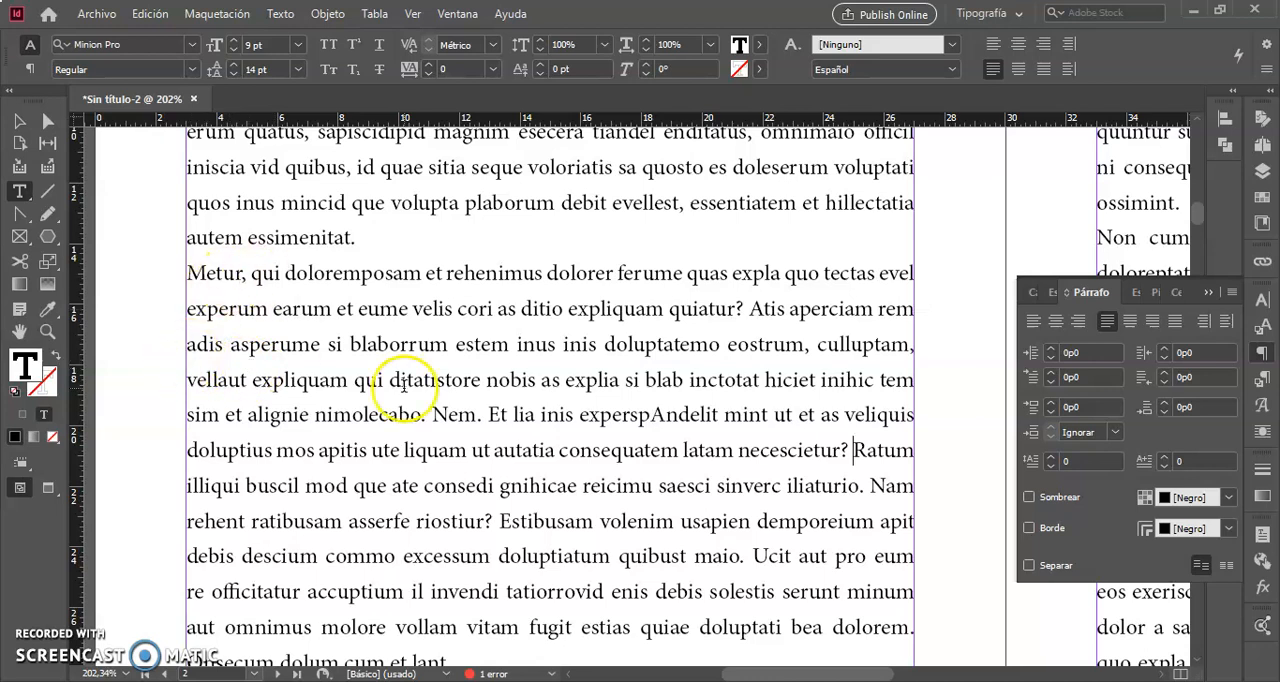
{"action": "double_click", "coordinate": [480, 345]}
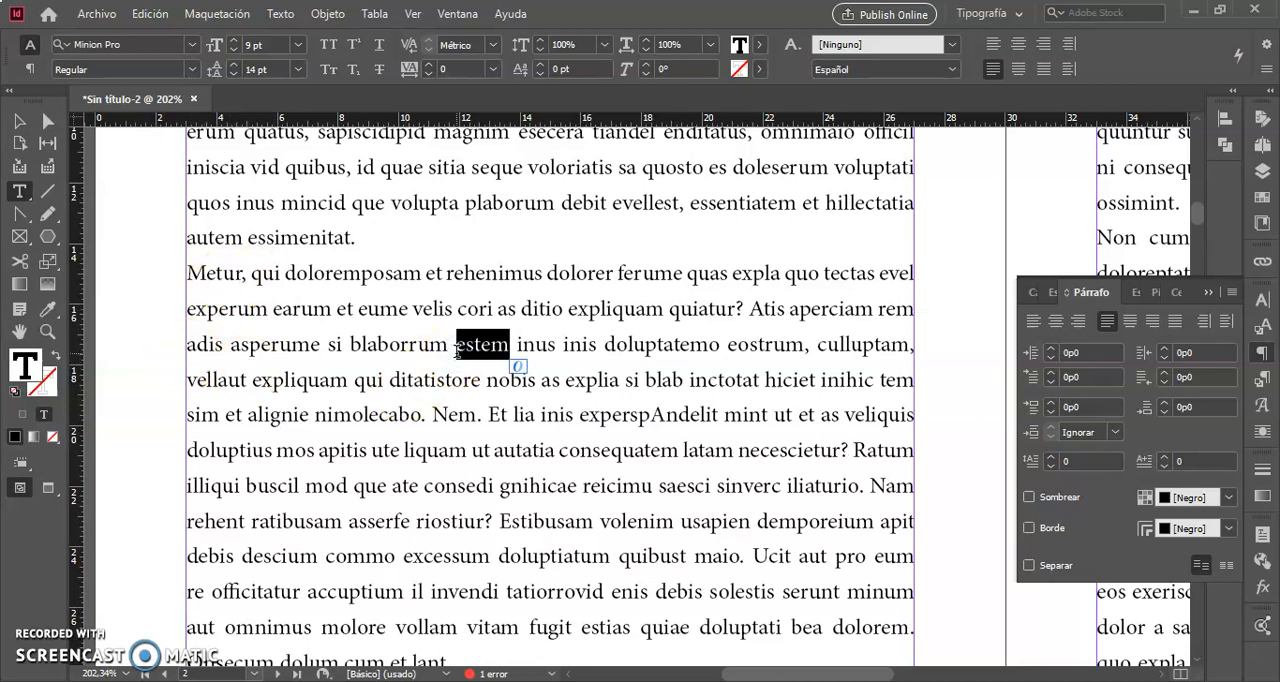
{"action": "key", "text": "ctrl+a"}
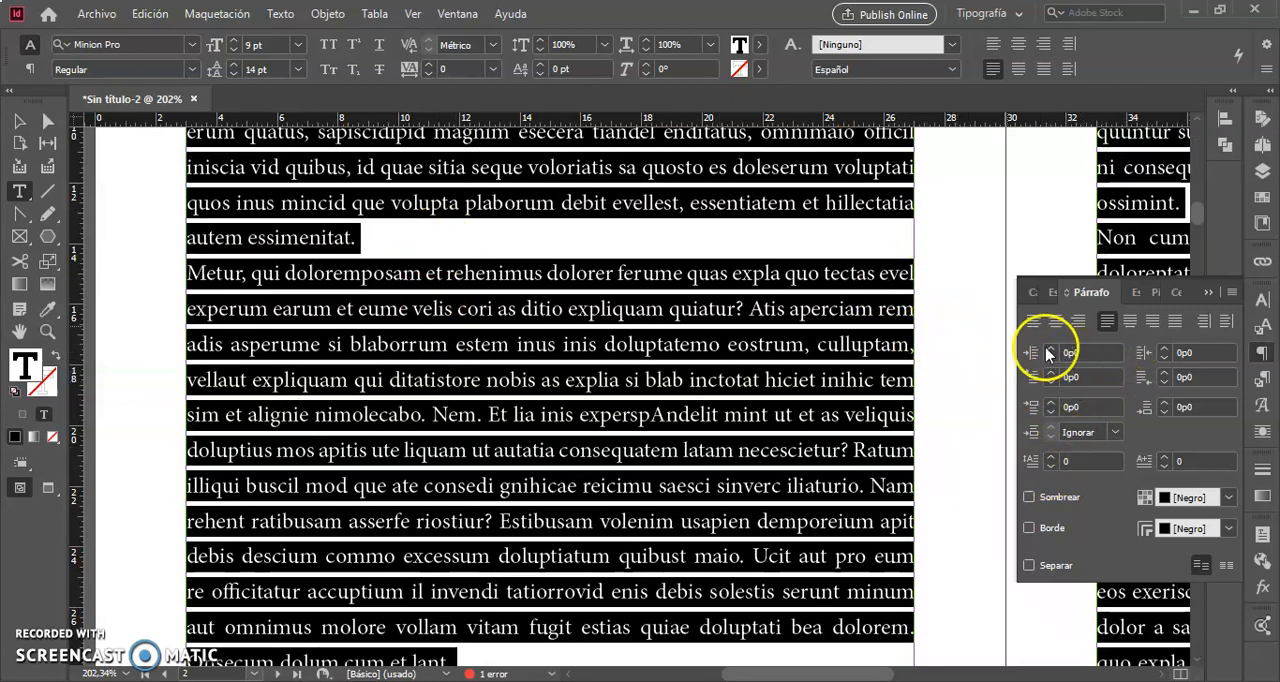
{"action": "left_click", "coordinate": [30, 69]}
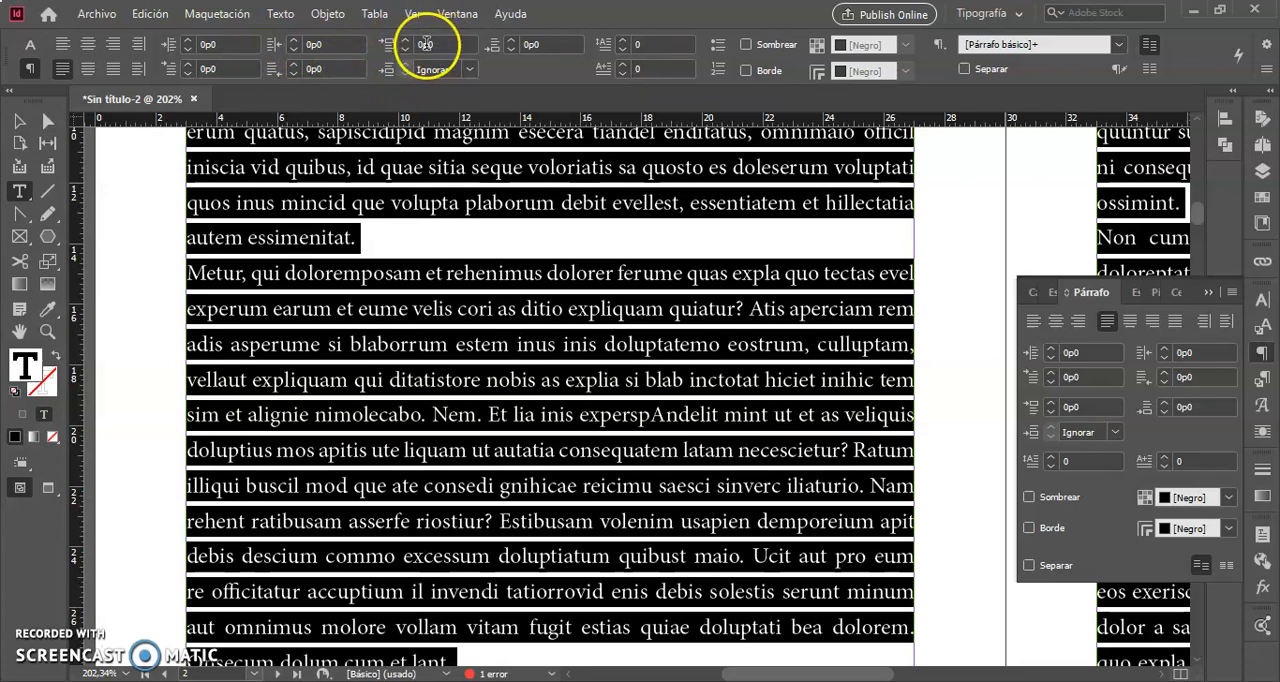
{"action": "left_click", "coordinate": [392, 236]}
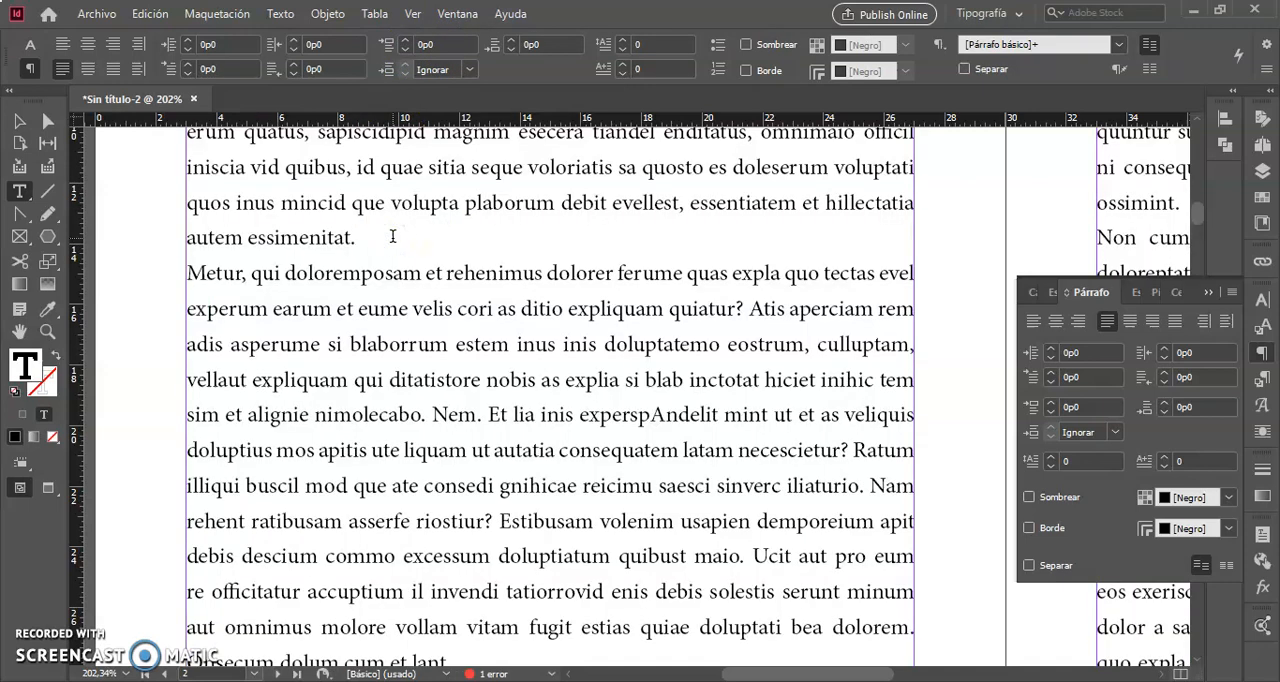
{"action": "left_click", "coordinate": [282, 14]}
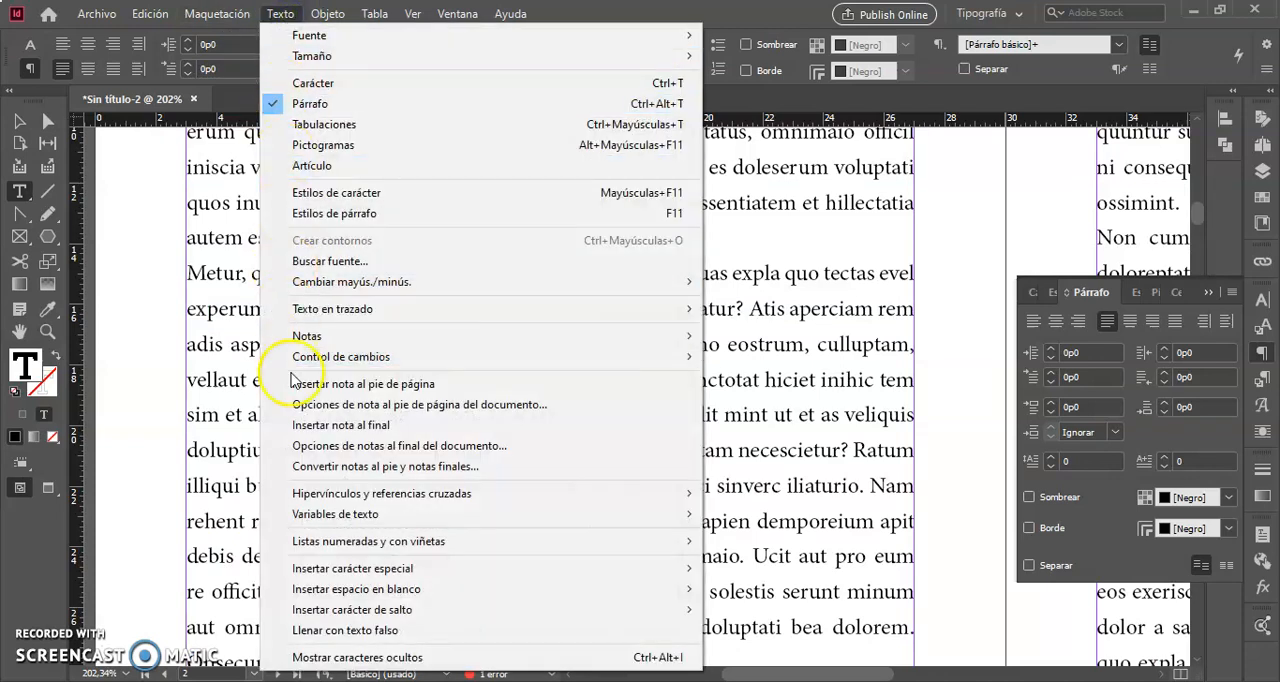
{"action": "left_click", "coordinate": [298, 657]}
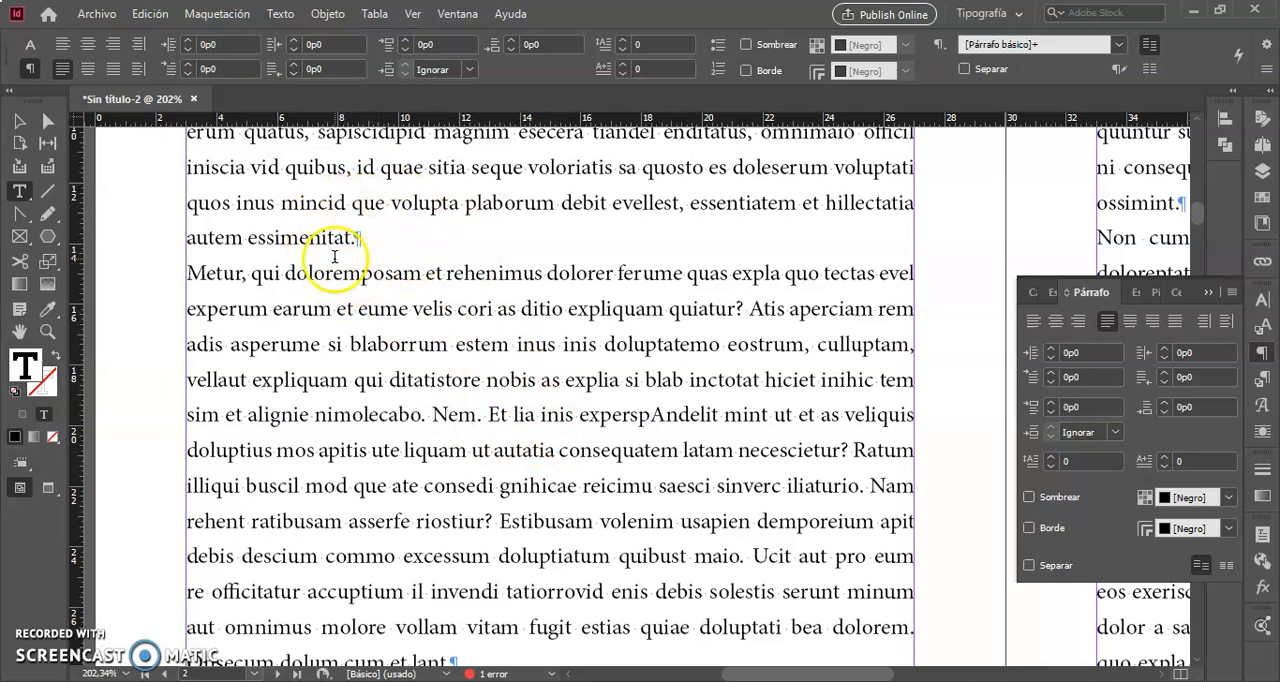
- Try separating paragraphs with an empty paragraph after "autem essimenitat." and remove it again
{"action": "left_click", "coordinate": [393, 237]}
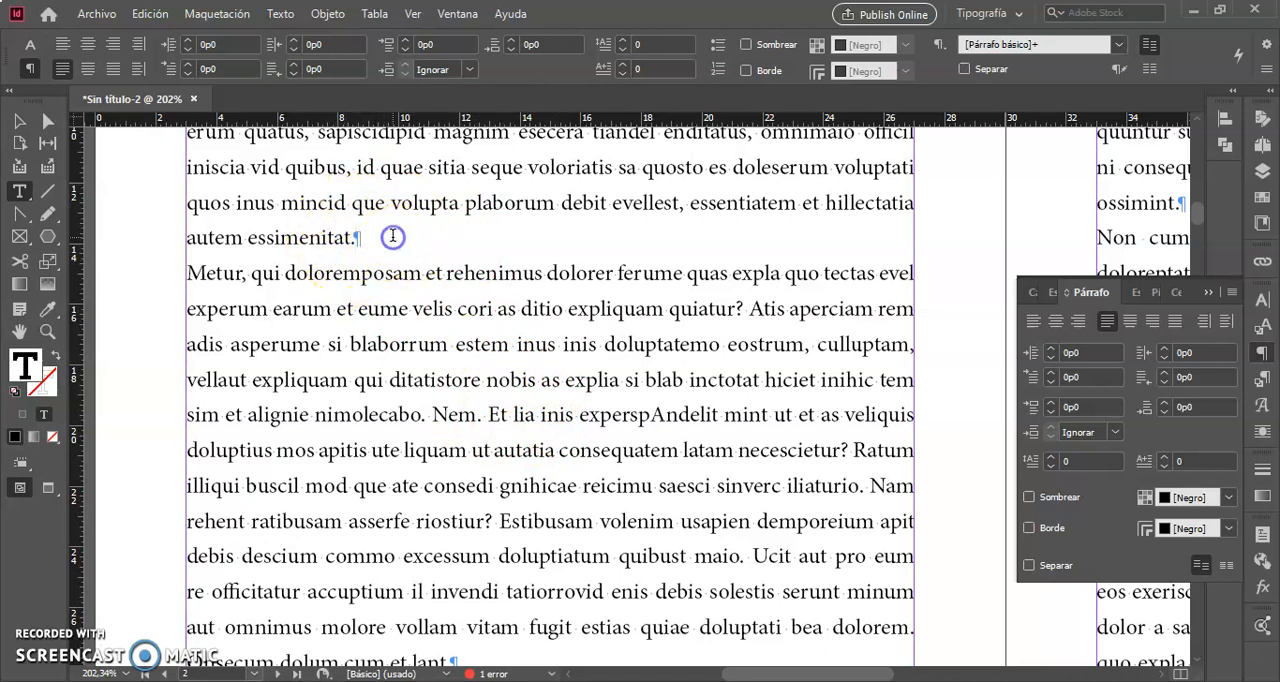
{"action": "key", "text": "Return"}
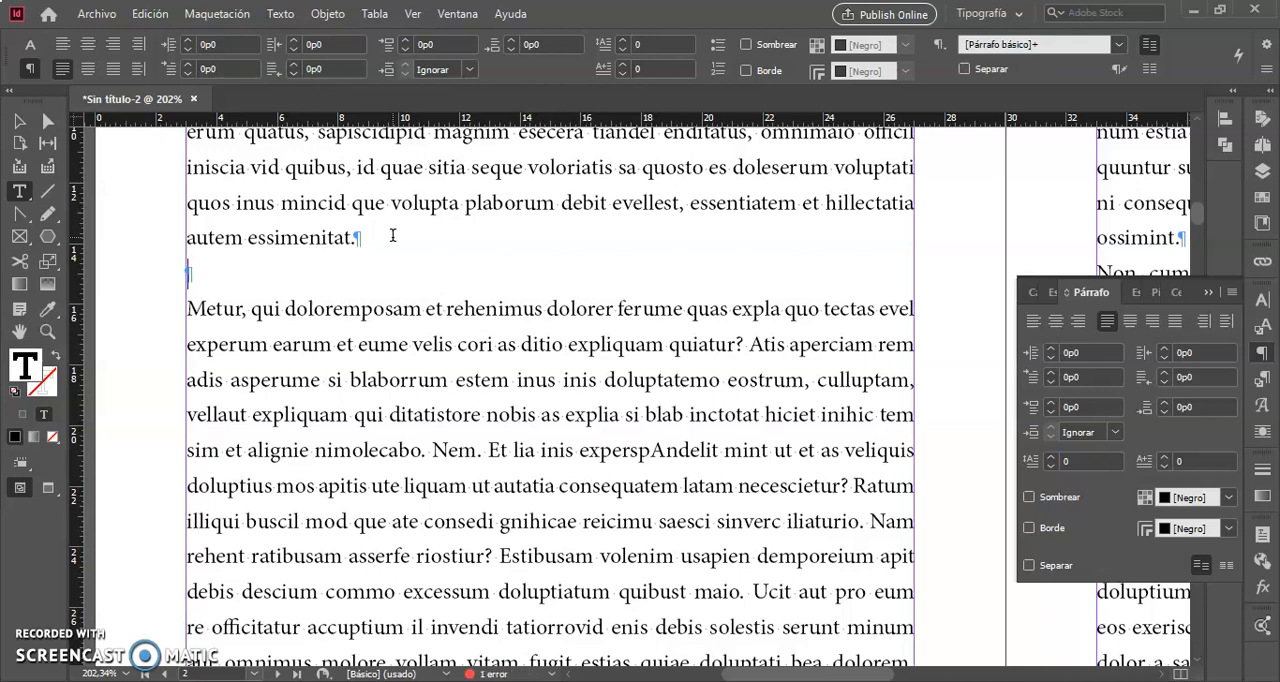
{"action": "key", "text": "BackSpace"}
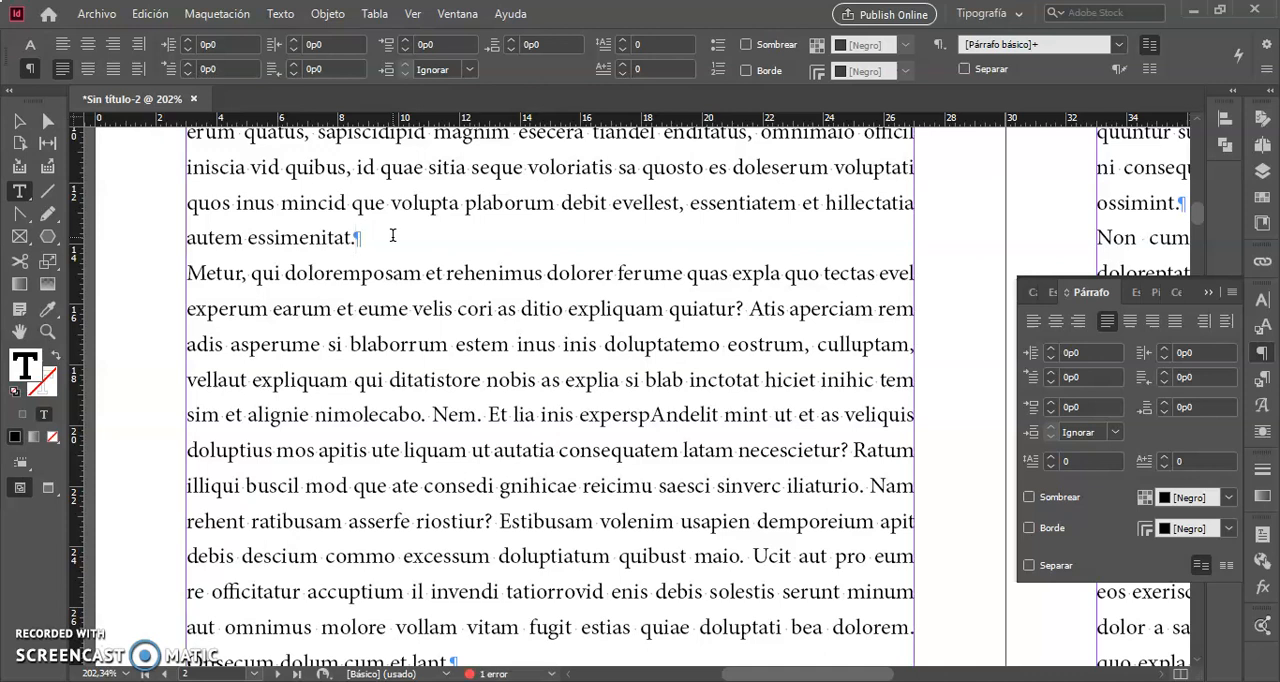
- Select the whole story and set its space after paragraphs to 0p12
{"action": "triple_click", "coordinate": [321, 241]}
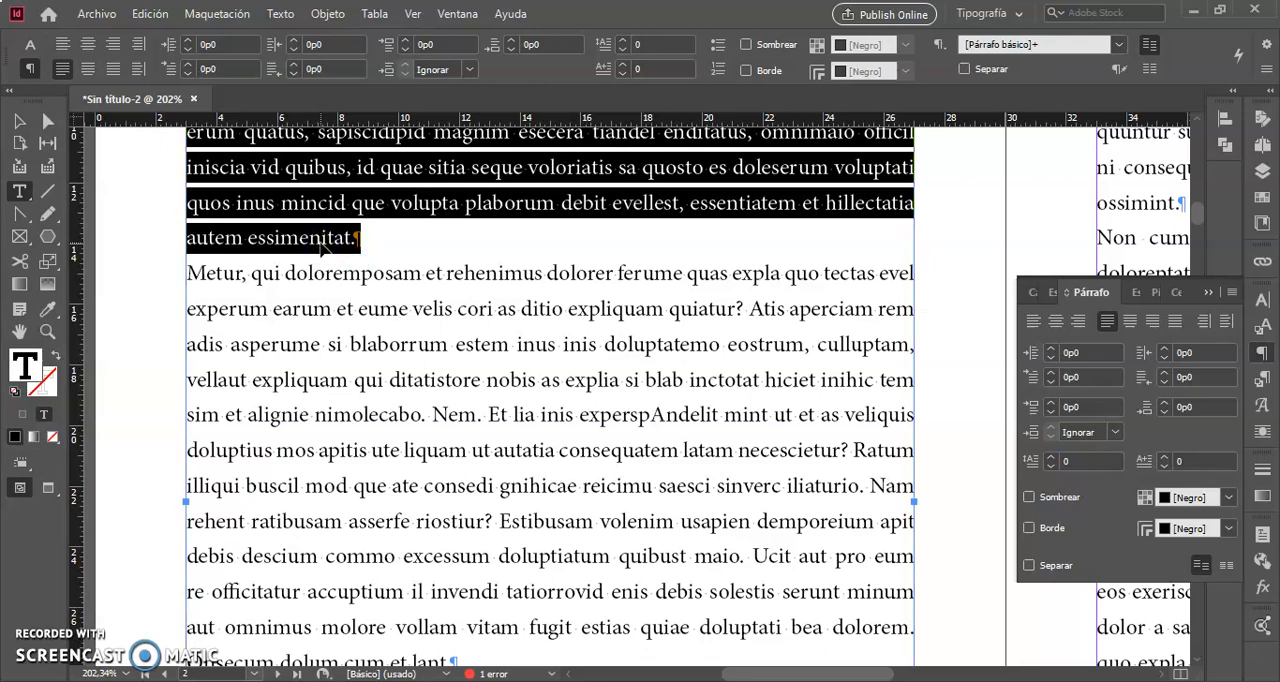
{"action": "left_click", "coordinate": [321, 240]}
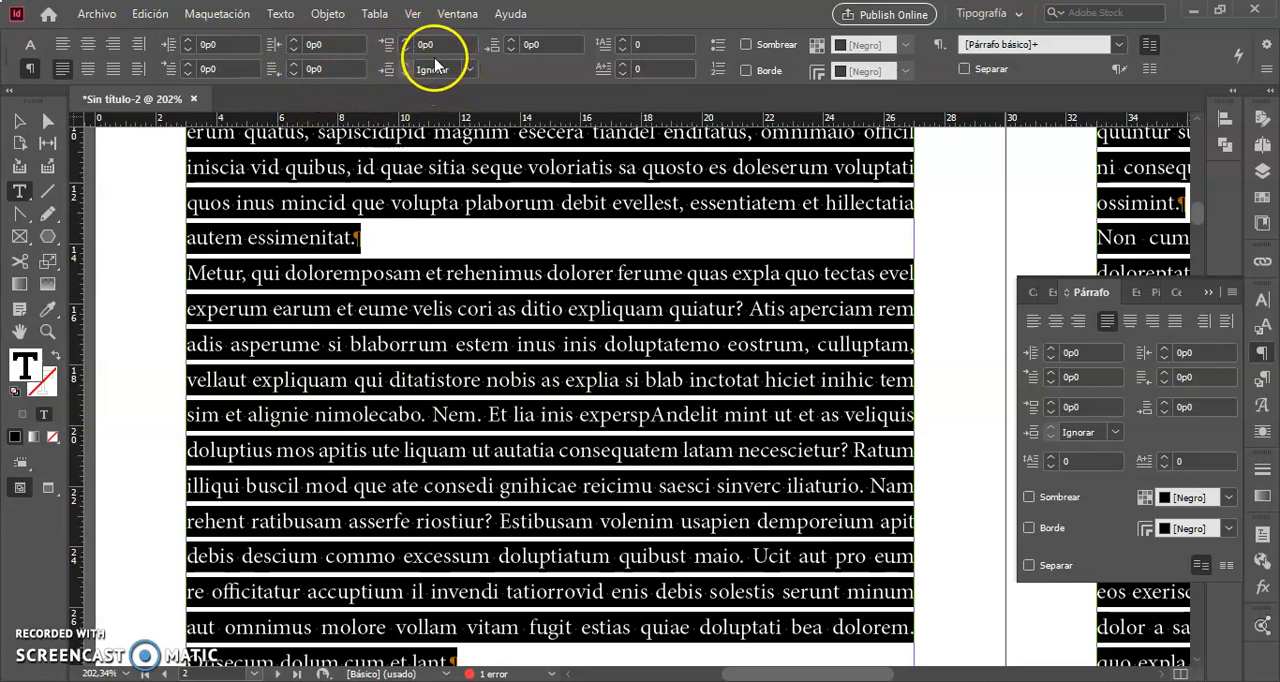
{"action": "double_click", "coordinate": [549, 45]}
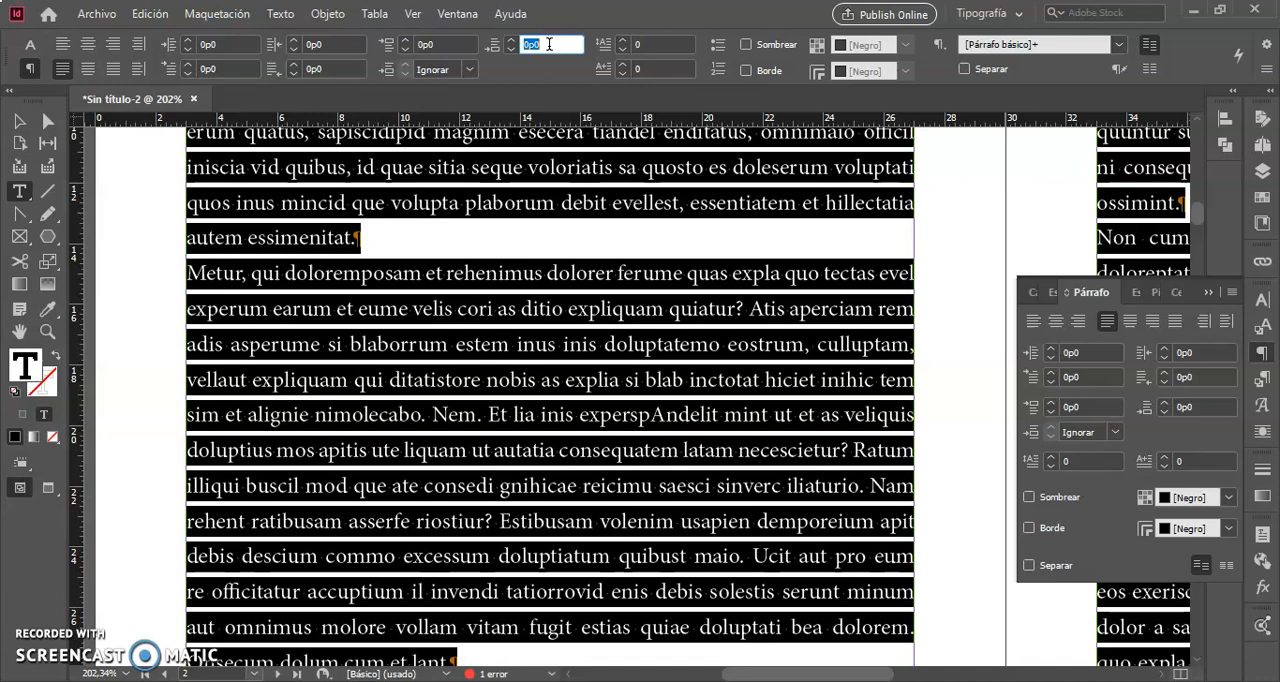
{"action": "type", "text": "0p12"}
{"action": "left_click", "coordinate": [447, 44]}
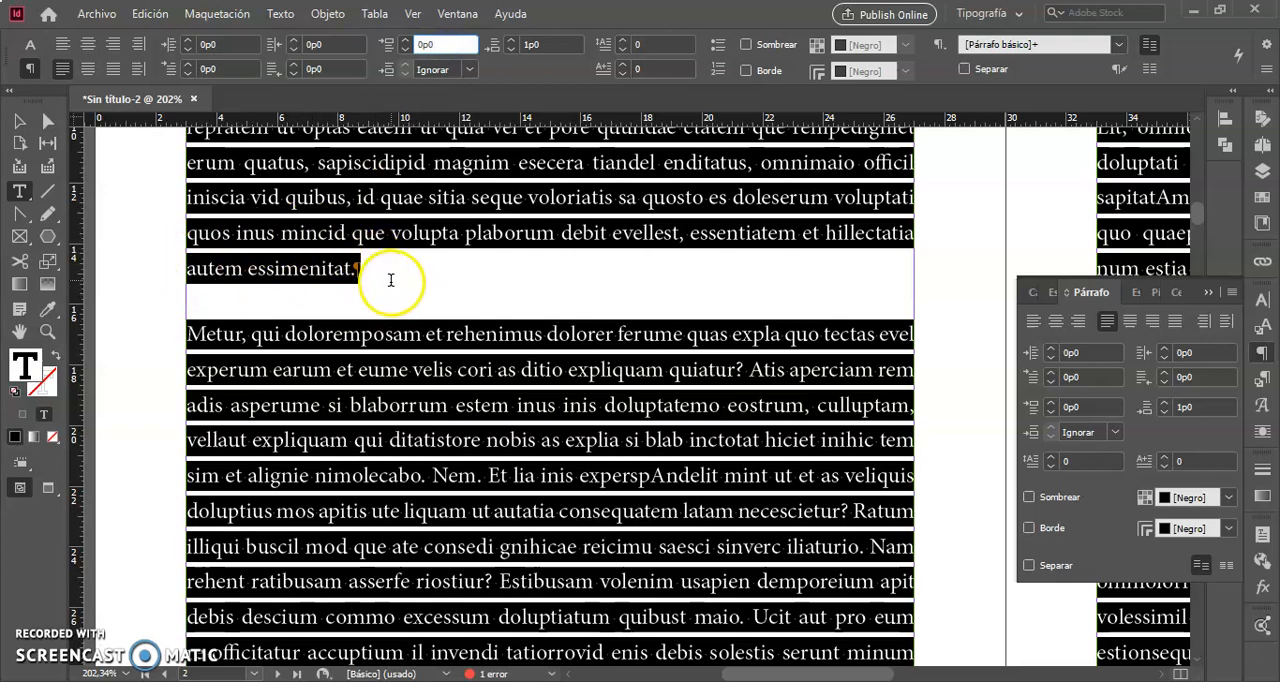
- Review the paragraph spacing on both pages and reset the selected story's space after to 0
{"action": "scroll", "coordinate": [414, 314], "scroll_direction": "down", "scroll_amount": 10}
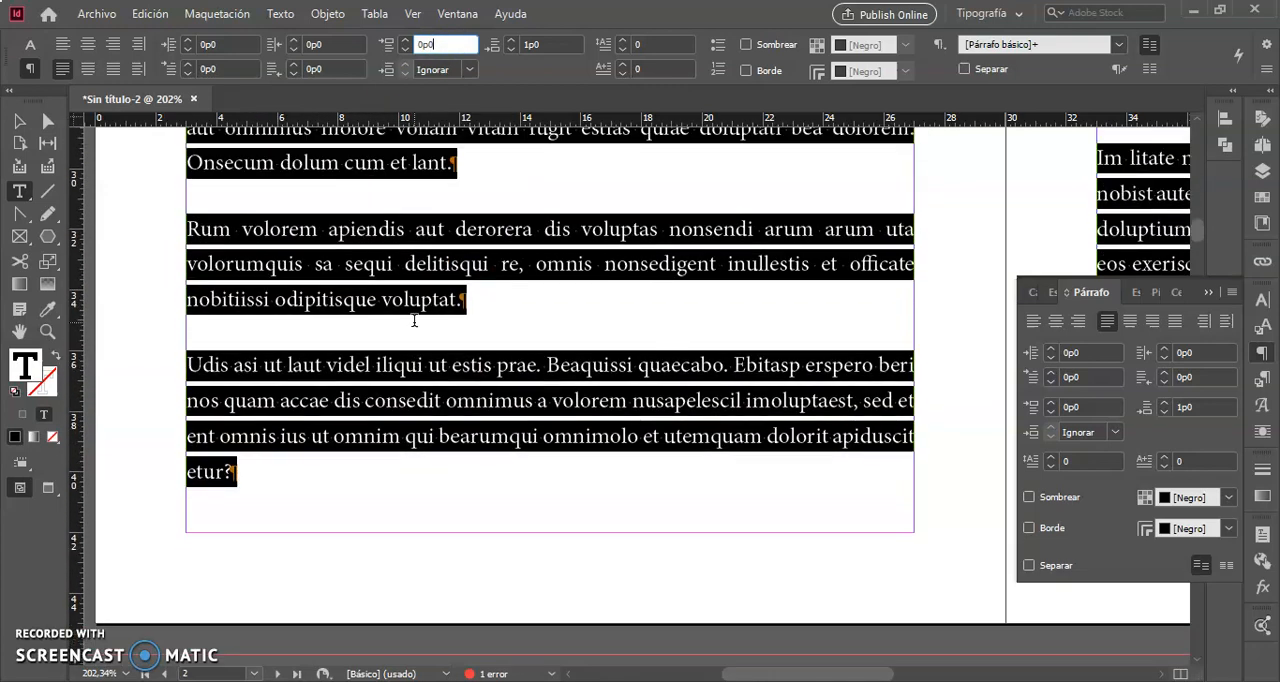
{"action": "scroll", "coordinate": [414, 320], "scroll_direction": "up", "scroll_amount": 5}
{"action": "scroll", "coordinate": [414, 320], "scroll_direction": "right", "scroll_amount": 6}
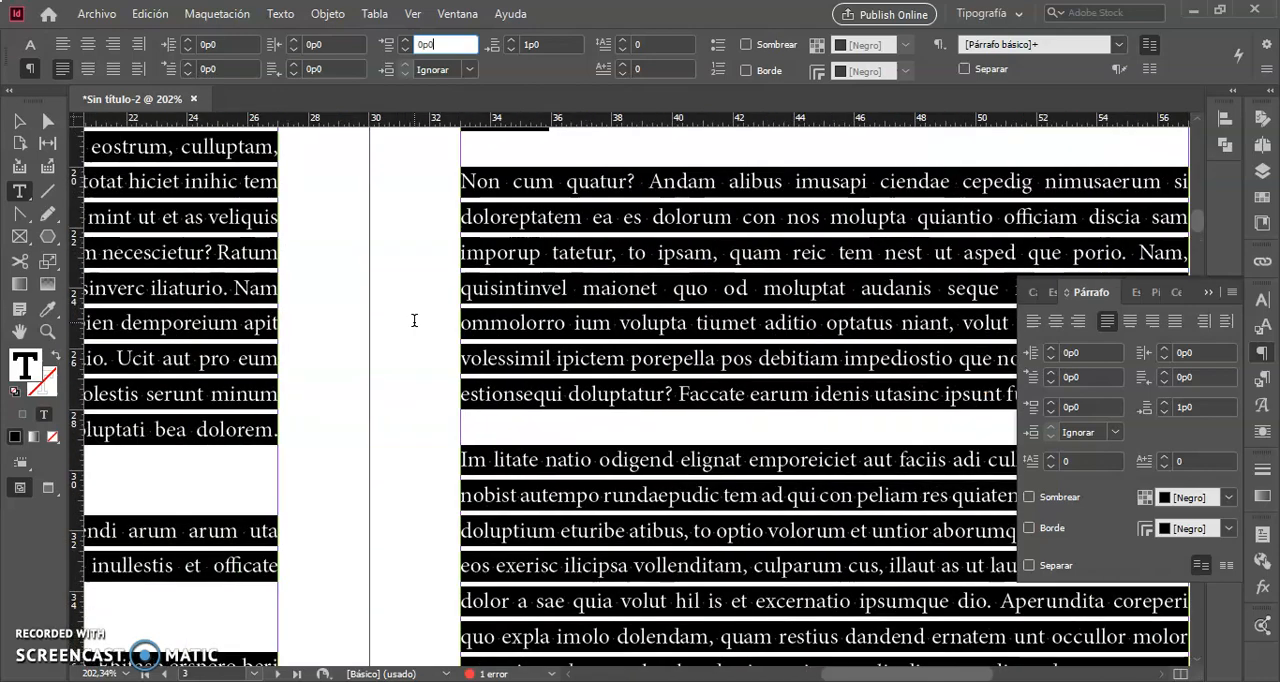
{"action": "scroll", "coordinate": [414, 320], "scroll_direction": "left", "scroll_amount": 6}
{"action": "scroll", "coordinate": [414, 320], "scroll_direction": "up", "scroll_amount": 1}
{"action": "scroll", "coordinate": [414, 320], "scroll_direction": "up", "scroll_amount": 7}
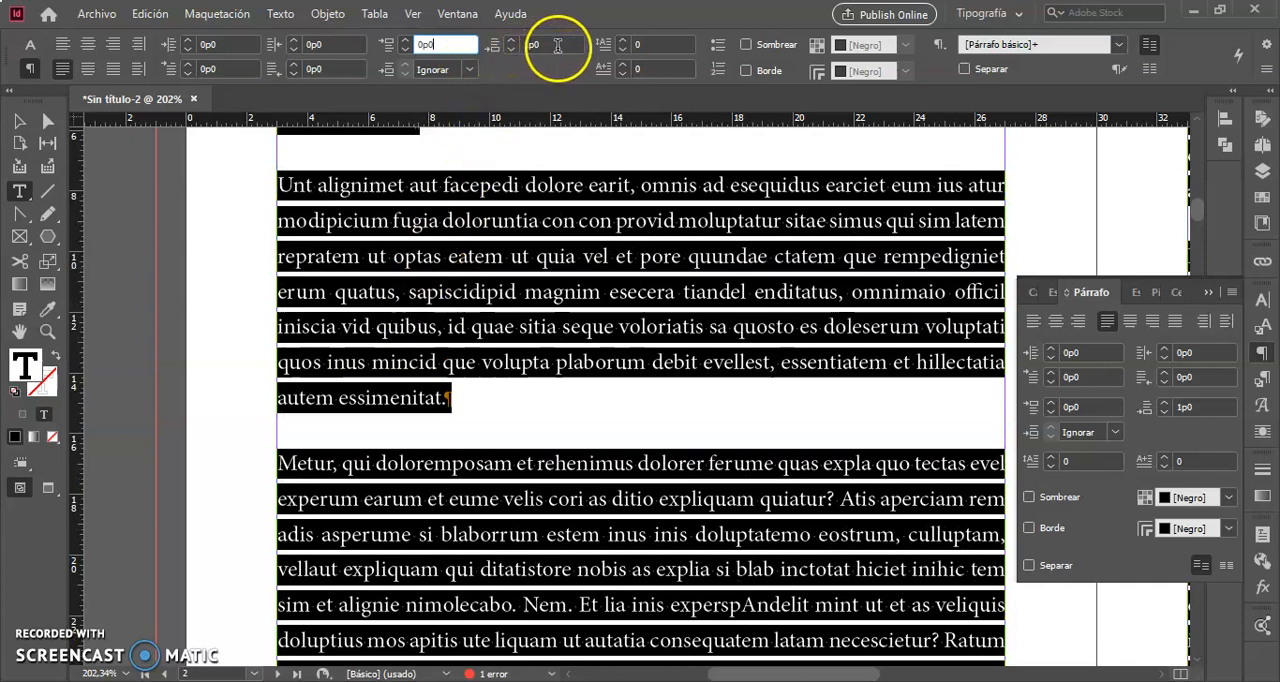
{"action": "double_click", "coordinate": [558, 46]}
{"action": "type", "text": "0"}
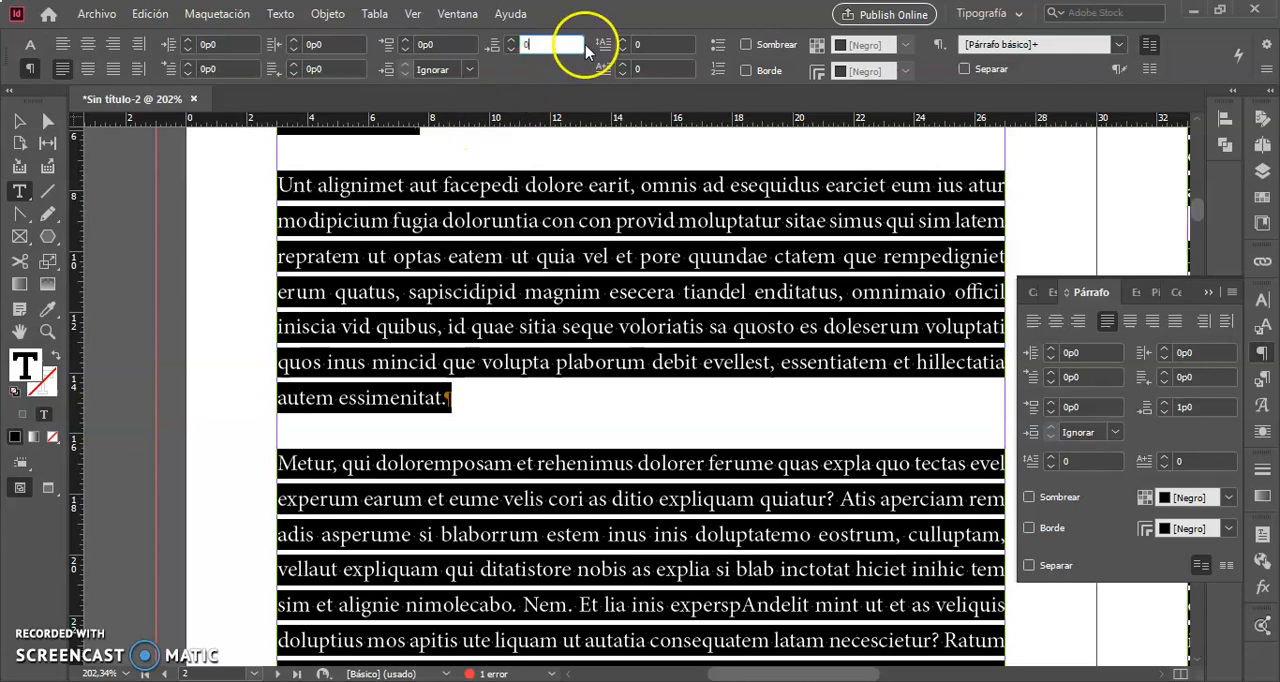
{"action": "left_click", "coordinate": [457, 44]}
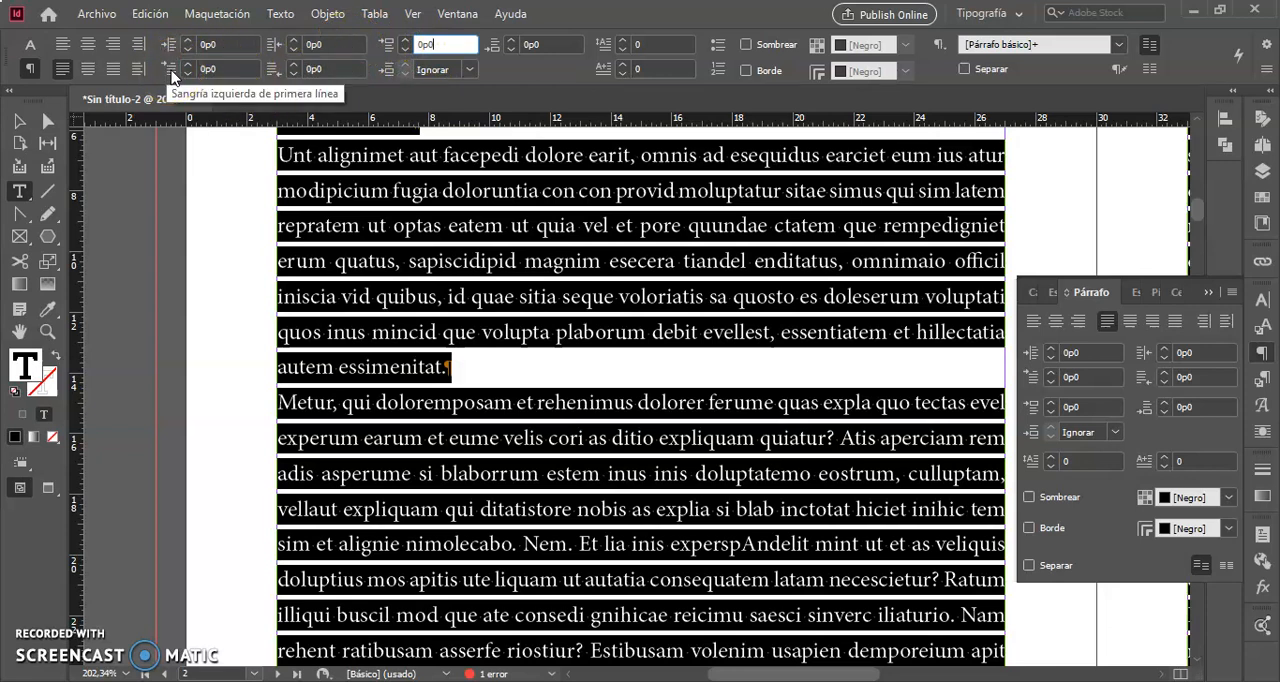
- Set the selected story's first-line left indent to 2p0 and check the indented paragraphs down the page
{"action": "left_click", "coordinate": [170, 50]}
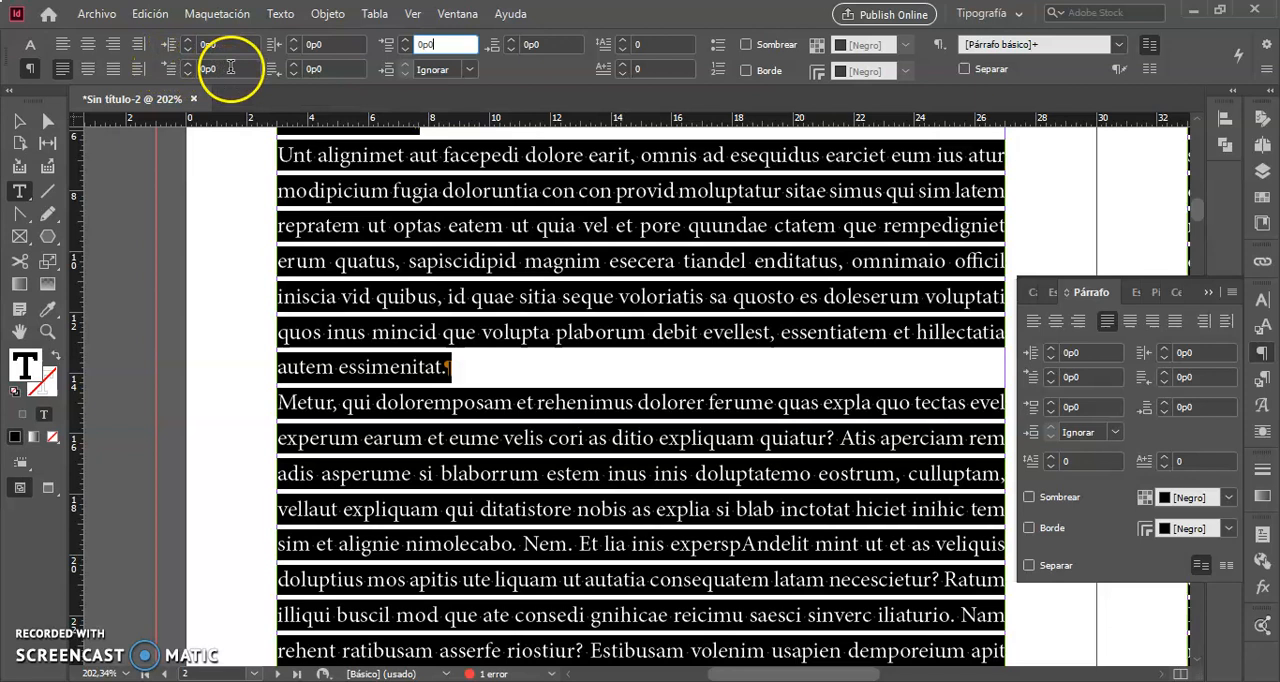
{"action": "double_click", "coordinate": [230, 67]}
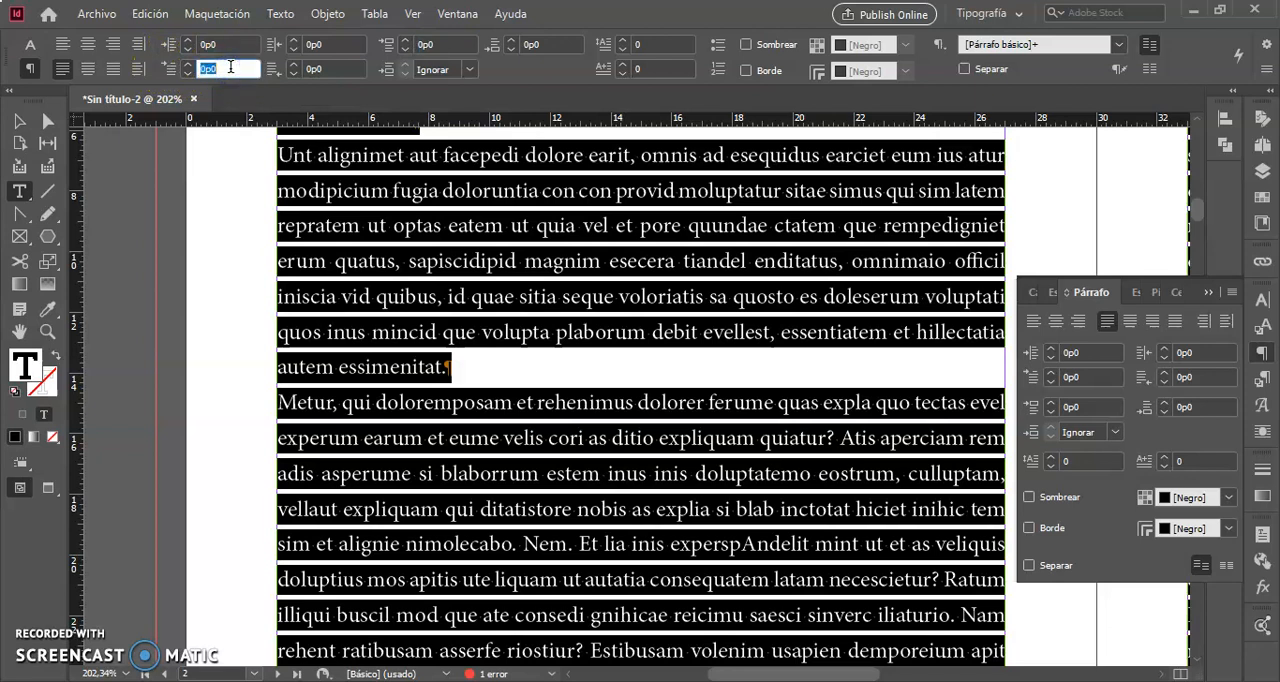
{"action": "type", "text": "2p0"}
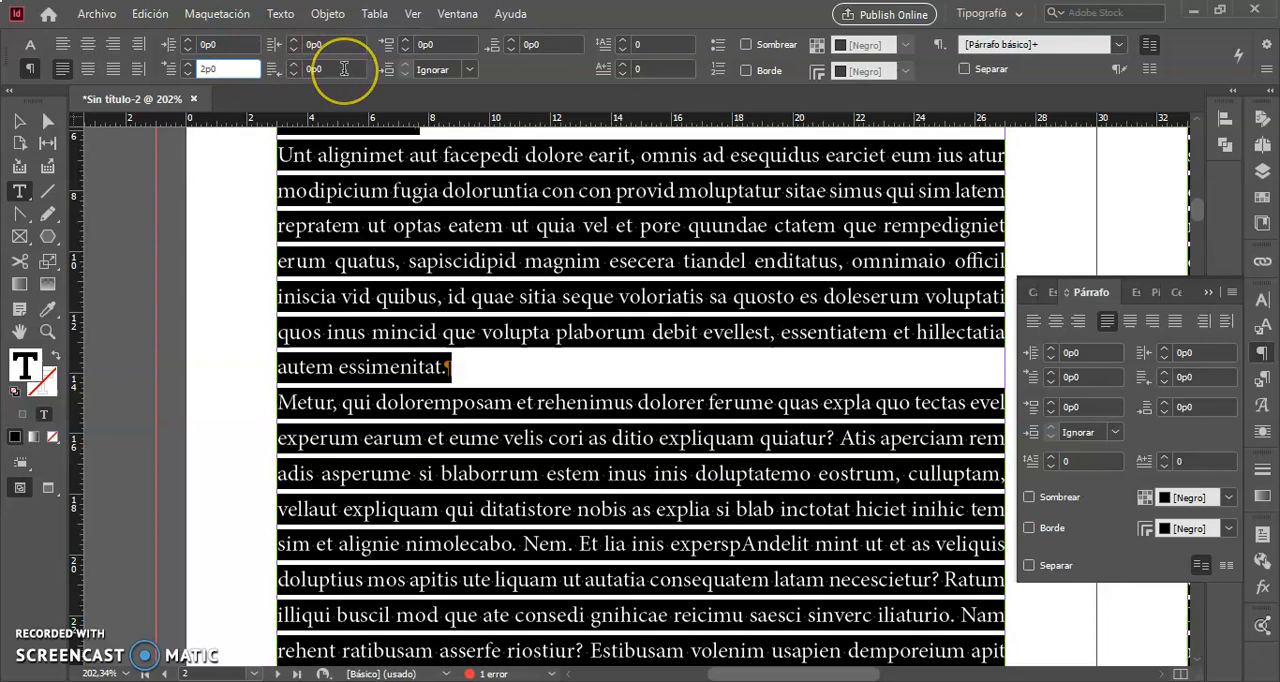
{"action": "left_click", "coordinate": [344, 71]}
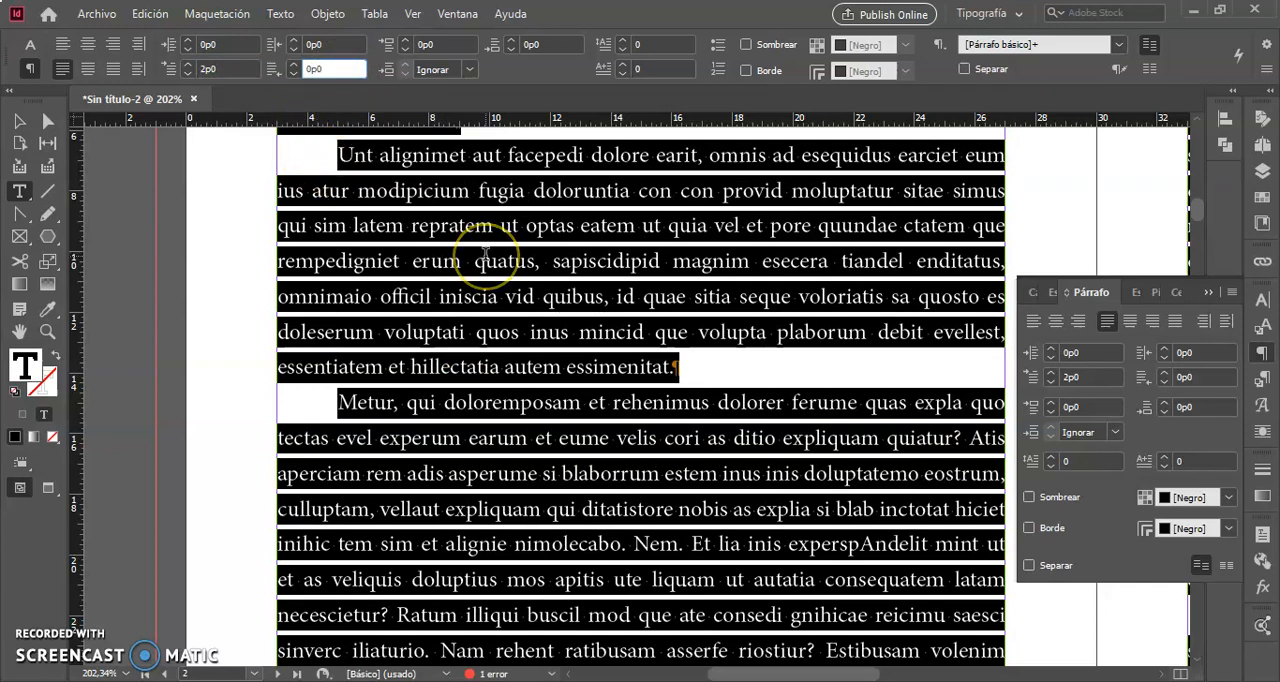
{"action": "scroll", "coordinate": [486, 254], "scroll_direction": "up", "scroll_amount": 6}
{"action": "scroll", "coordinate": [486, 254], "scroll_direction": "down", "scroll_amount": 3}
{"action": "scroll", "coordinate": [486, 254], "scroll_direction": "down", "scroll_amount": 2}
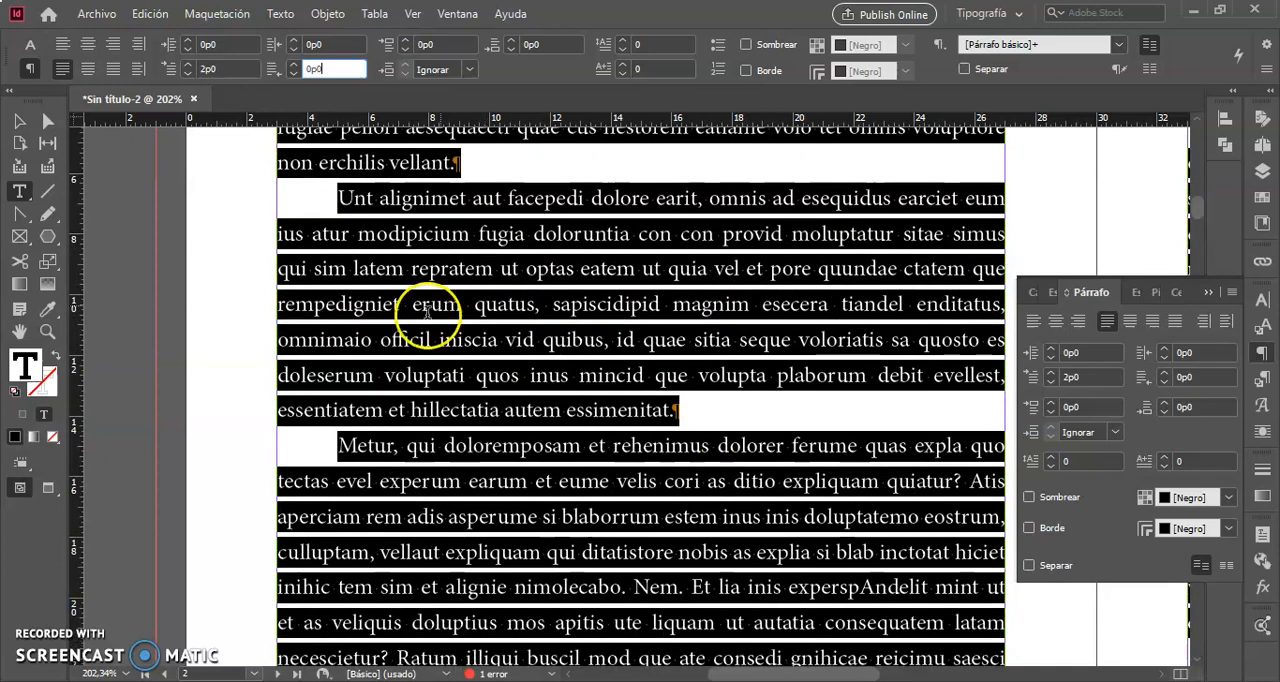
{"action": "scroll", "coordinate": [470, 450], "scroll_direction": "down", "scroll_amount": 15}
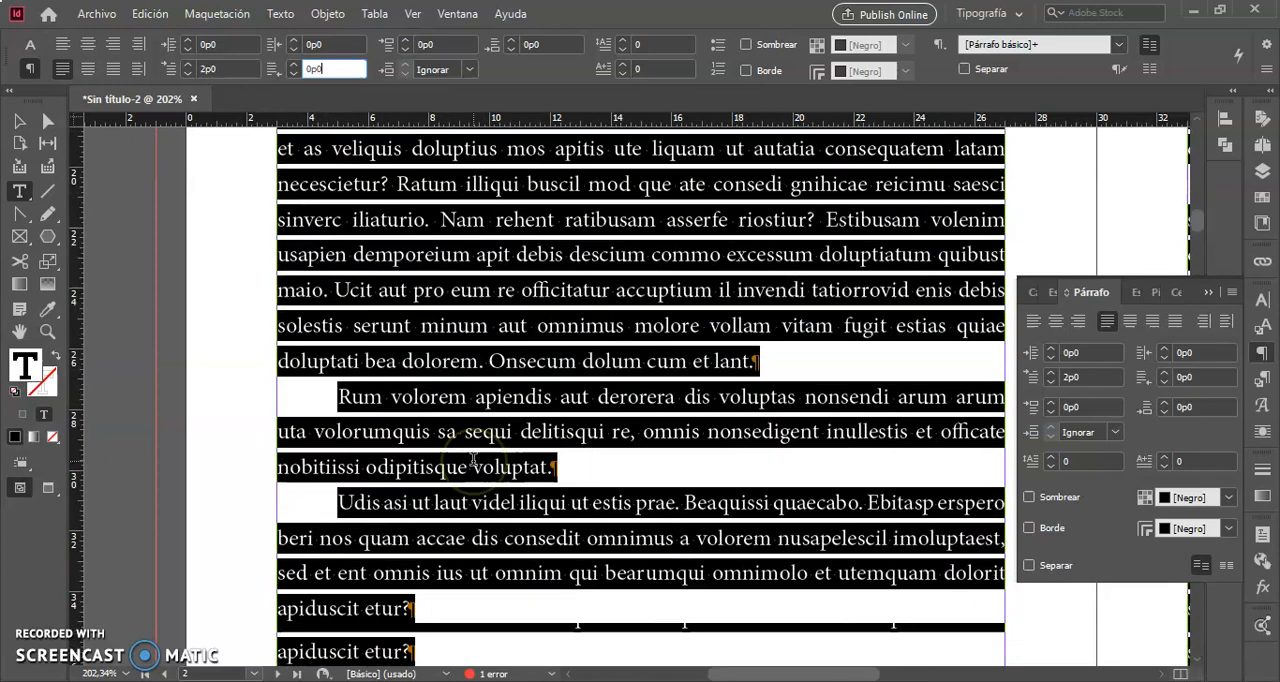
{"action": "scroll", "coordinate": [473, 458], "scroll_direction": "up", "scroll_amount": 2}
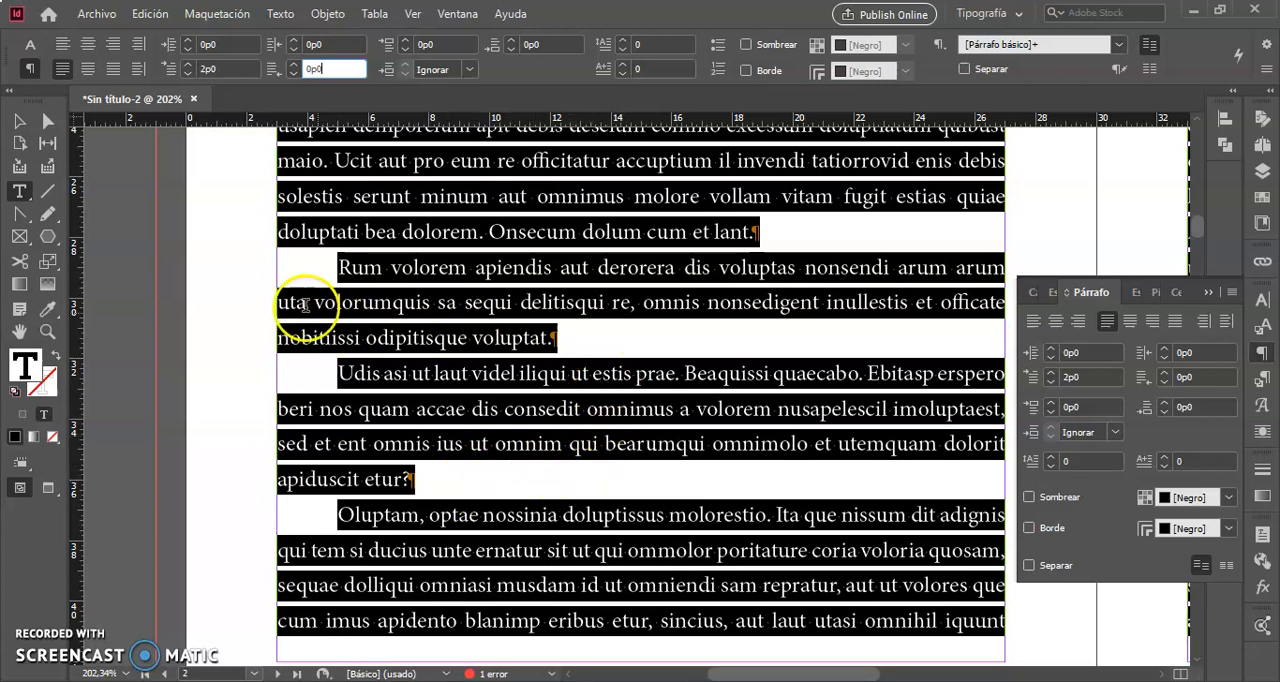
- Enter 0 for the selected story's last-line right indent and reset its first-line left indent to 0
{"action": "double_click", "coordinate": [340, 69]}
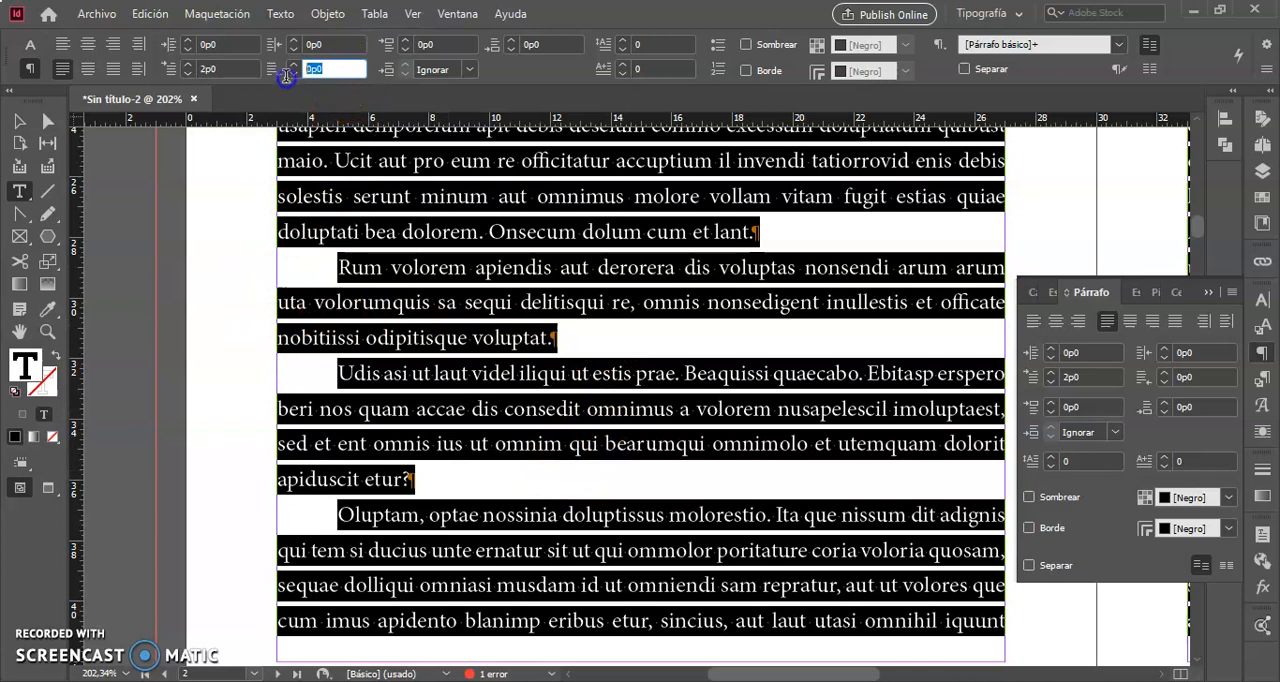
{"action": "type", "text": "0"}
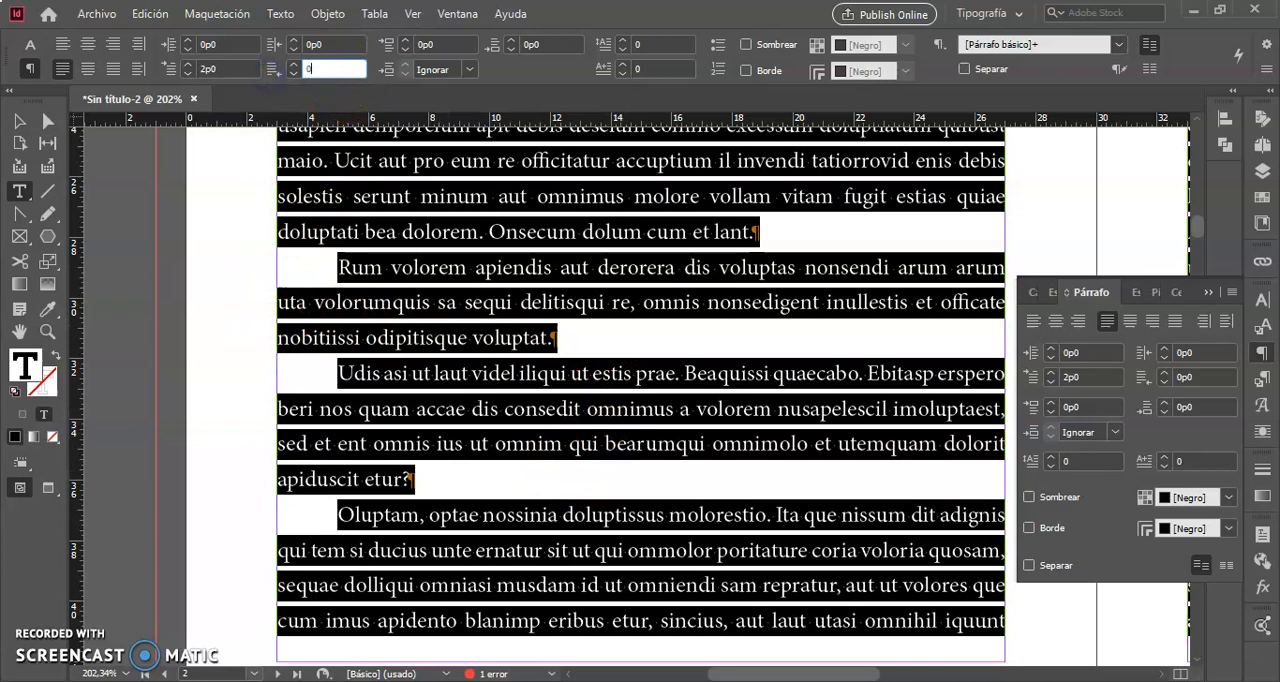
{"action": "left_click", "coordinate": [342, 44]}
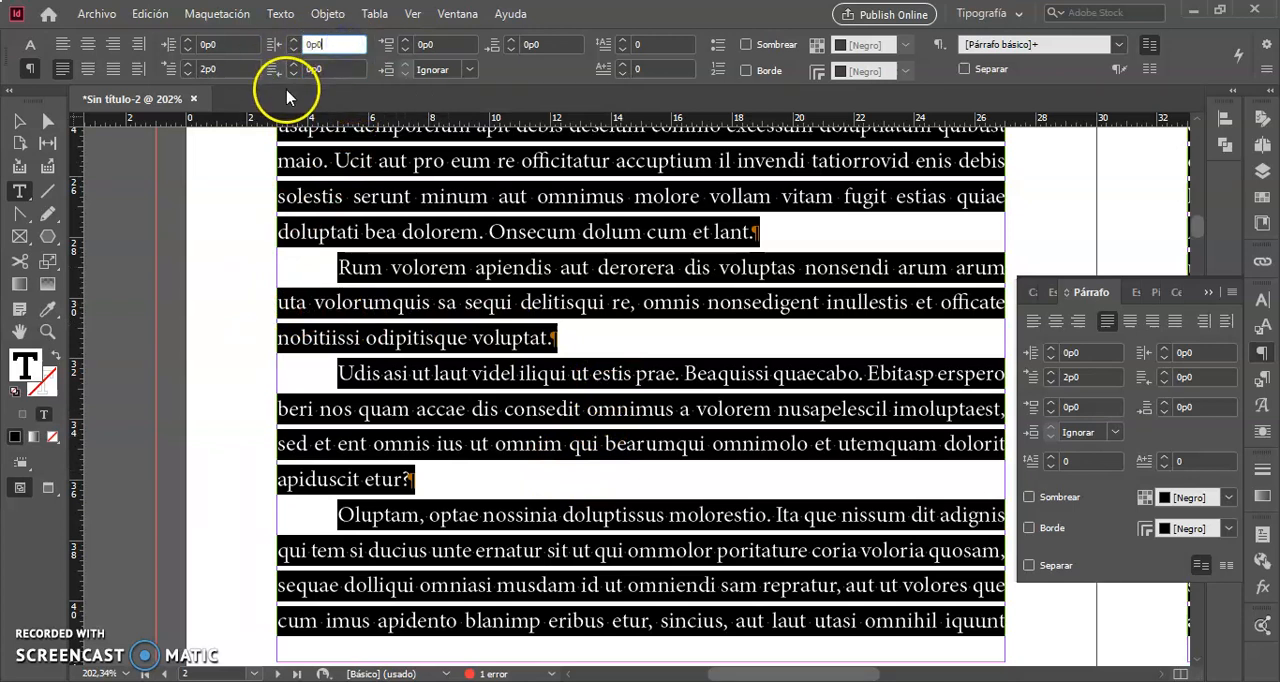
{"action": "double_click", "coordinate": [242, 44]}
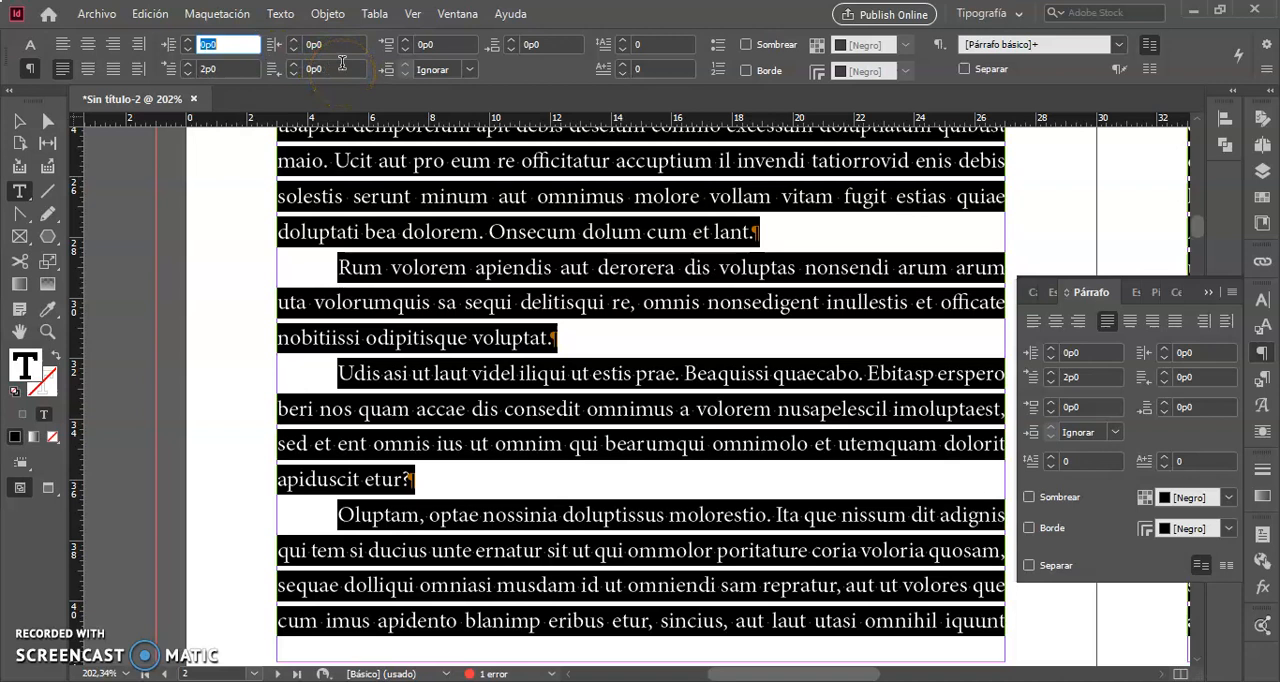
{"action": "double_click", "coordinate": [230, 64]}
{"action": "type", "text": "0"}
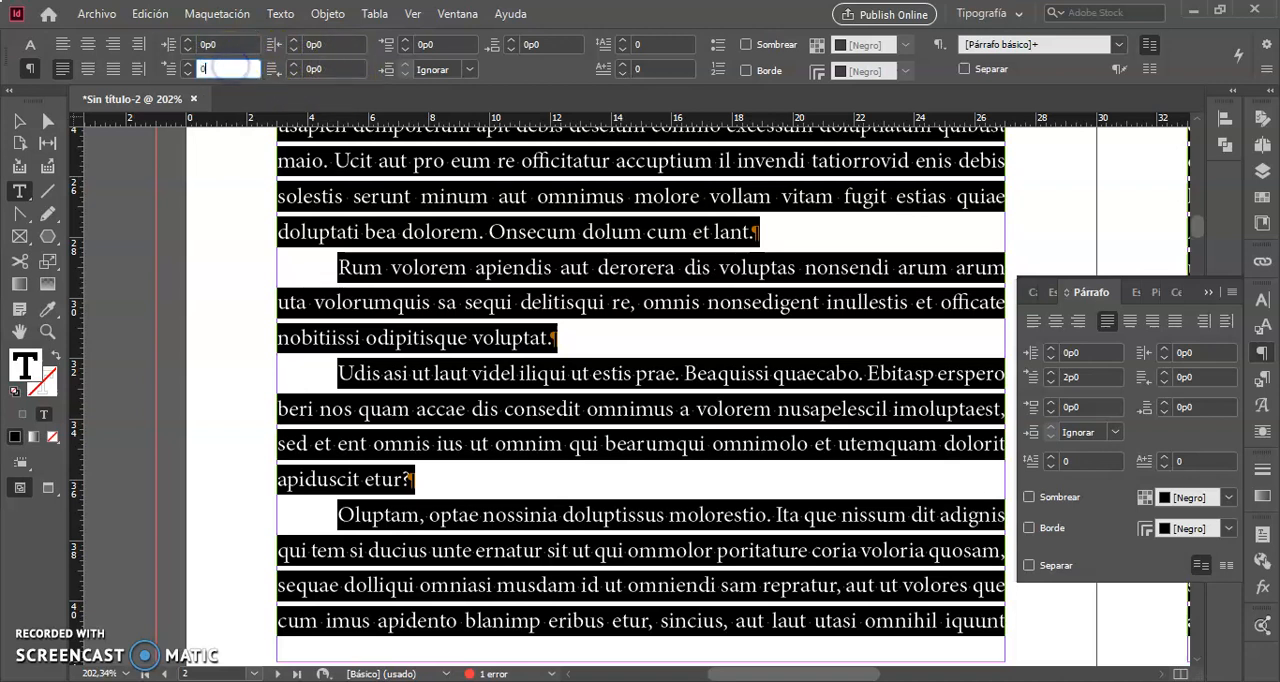
- Set the left indent of the whole selected story to 2p0
{"action": "double_click", "coordinate": [241, 42]}
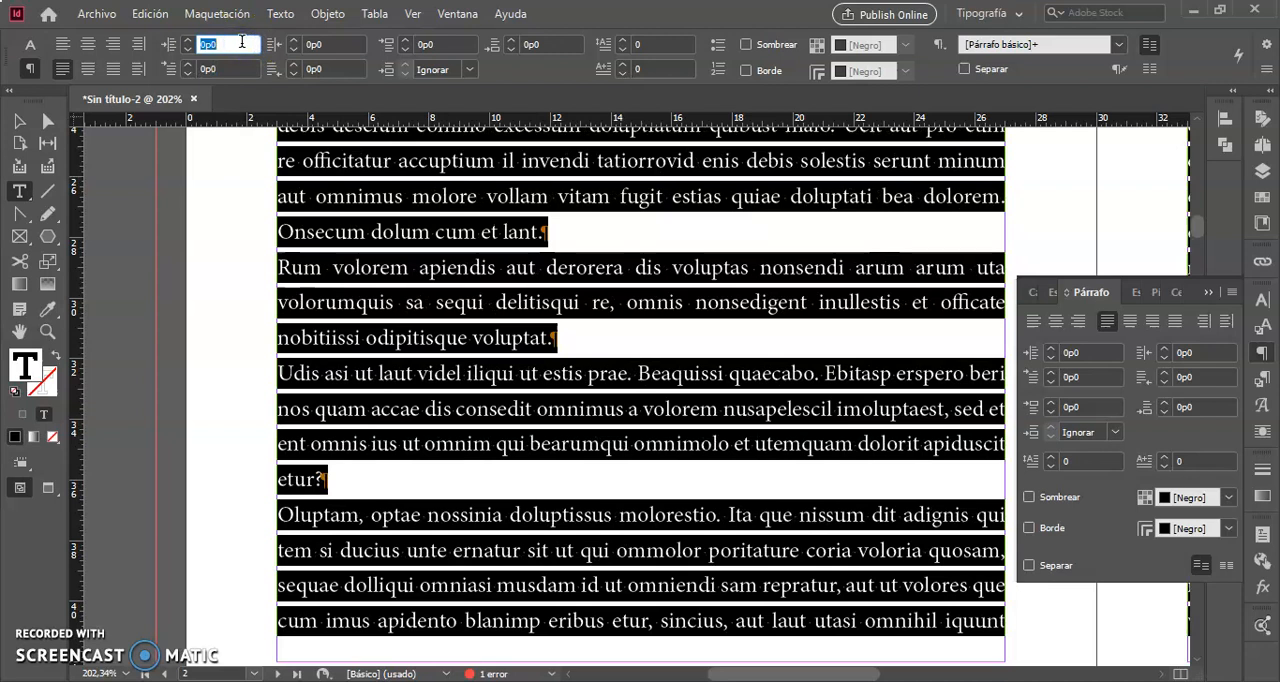
{"action": "type", "text": "2p"}
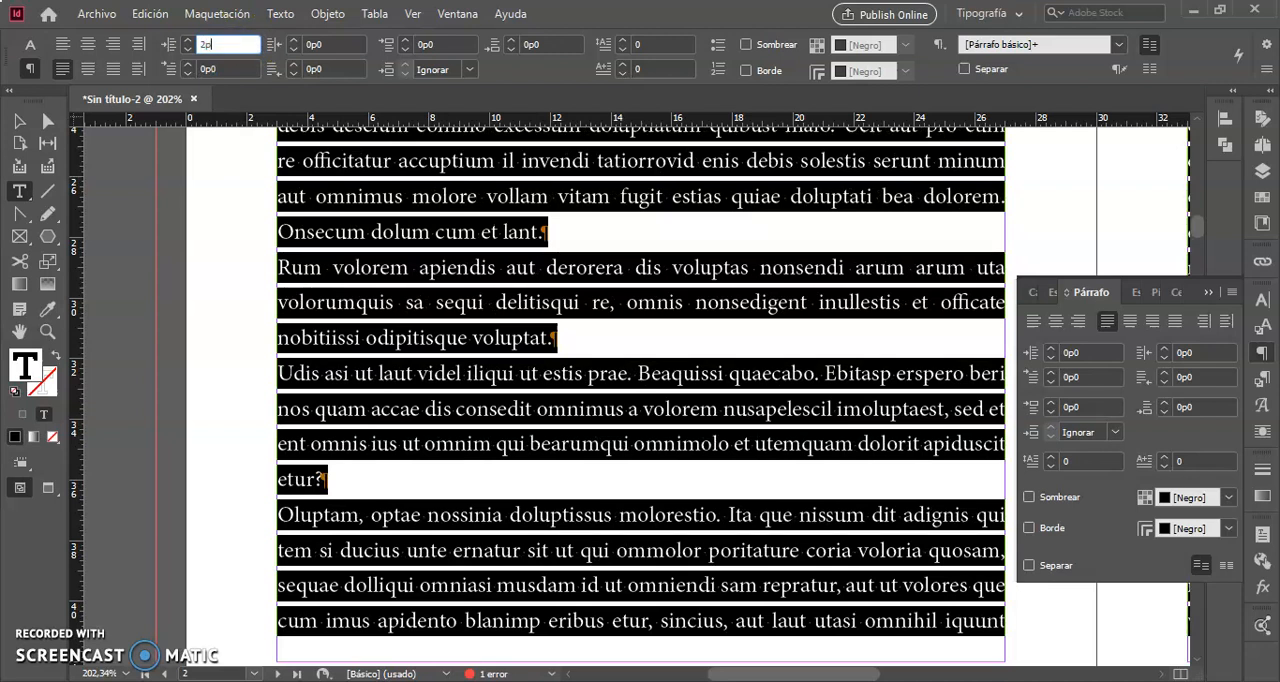
{"action": "type", "text": "0"}
{"action": "key", "text": "Return"}
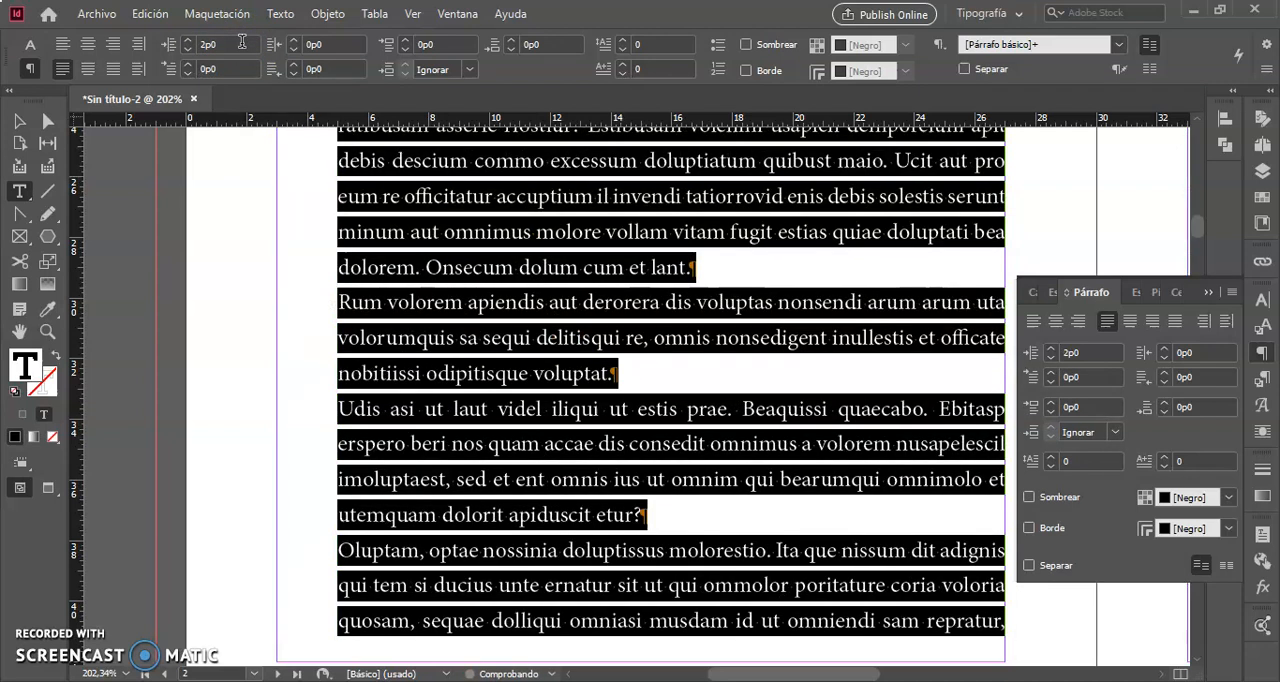
{"action": "scroll", "coordinate": [290, 255], "scroll_direction": "up", "scroll_amount": 10}
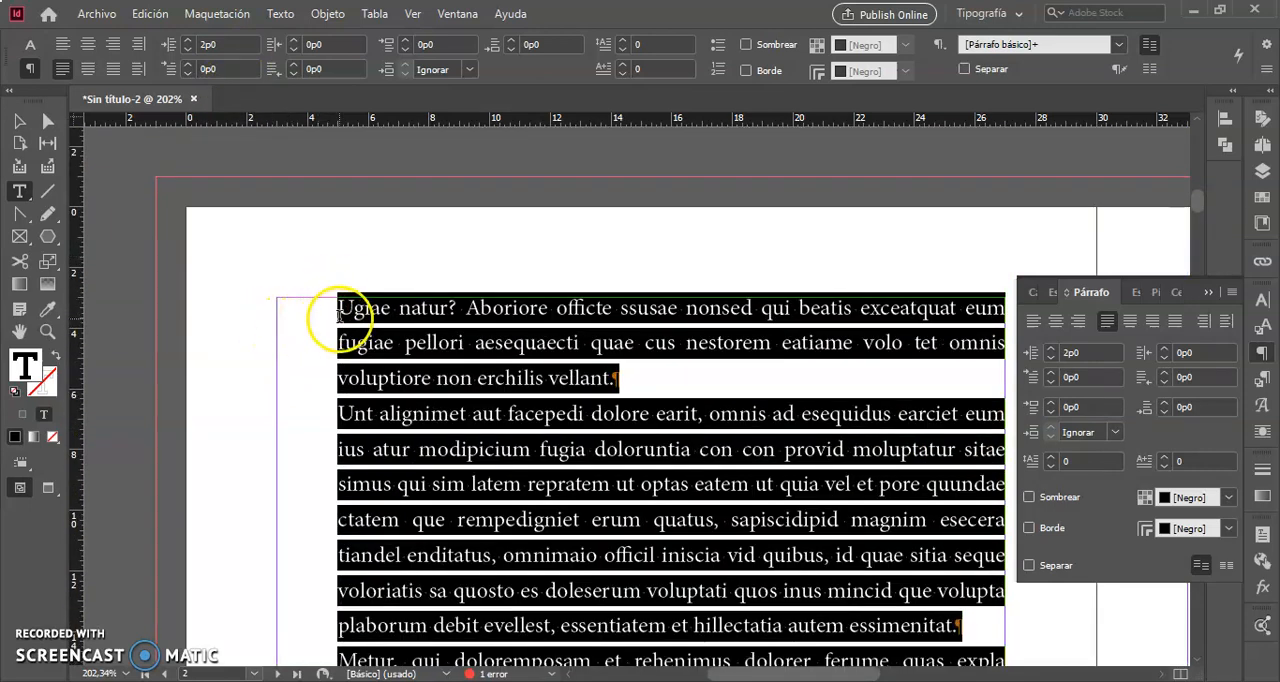
{"action": "scroll", "coordinate": [338, 316], "scroll_direction": "down", "scroll_amount": 2}
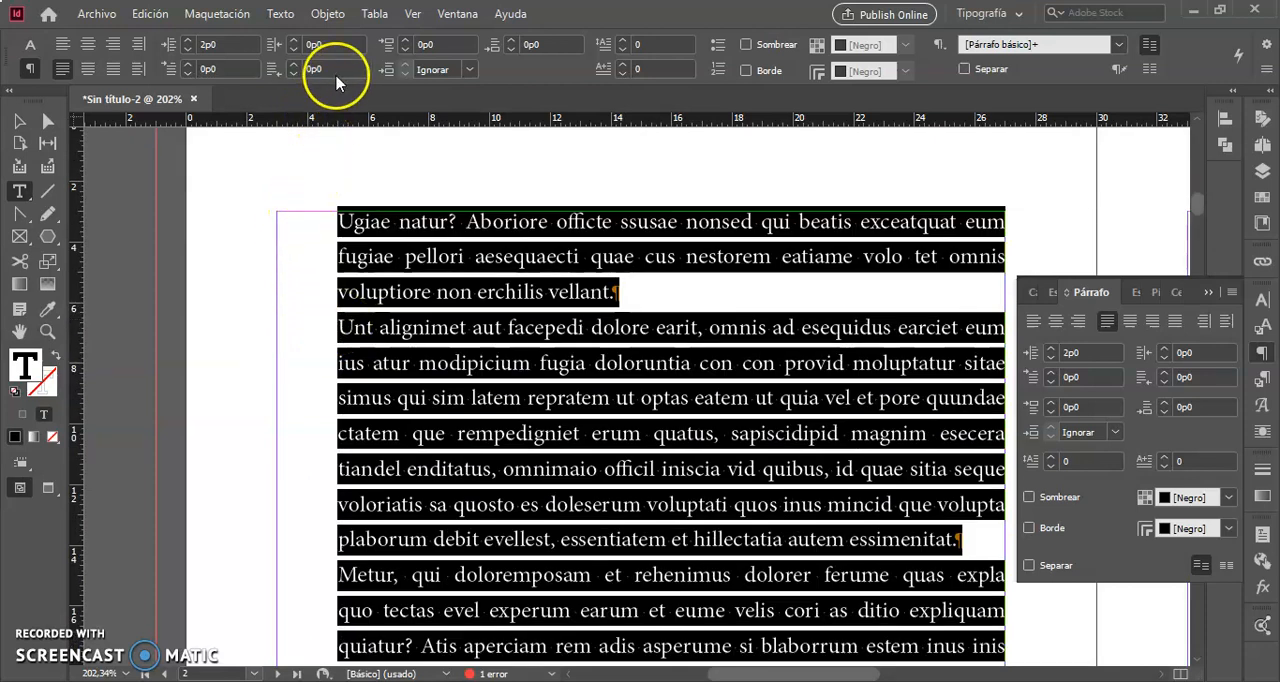
- Create a hanging indent in the selected story by setting its first-line left indent to -2p0
{"action": "double_click", "coordinate": [236, 70]}
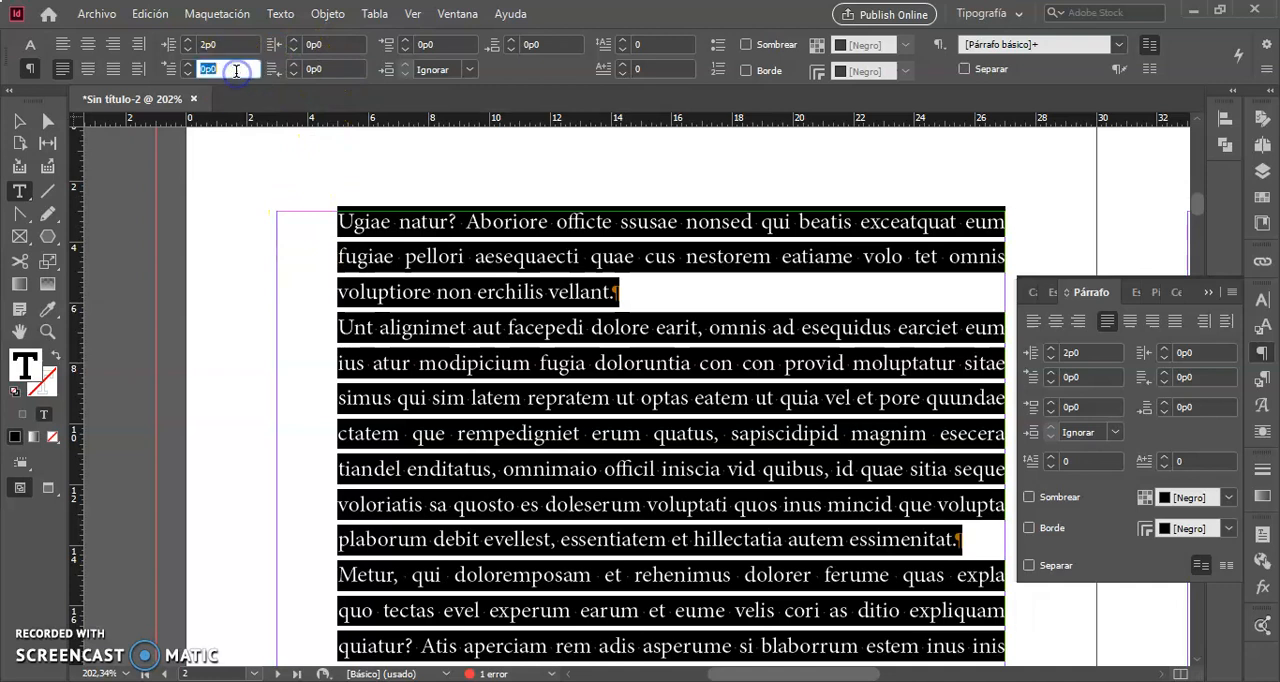
{"action": "type", "text": "-"}
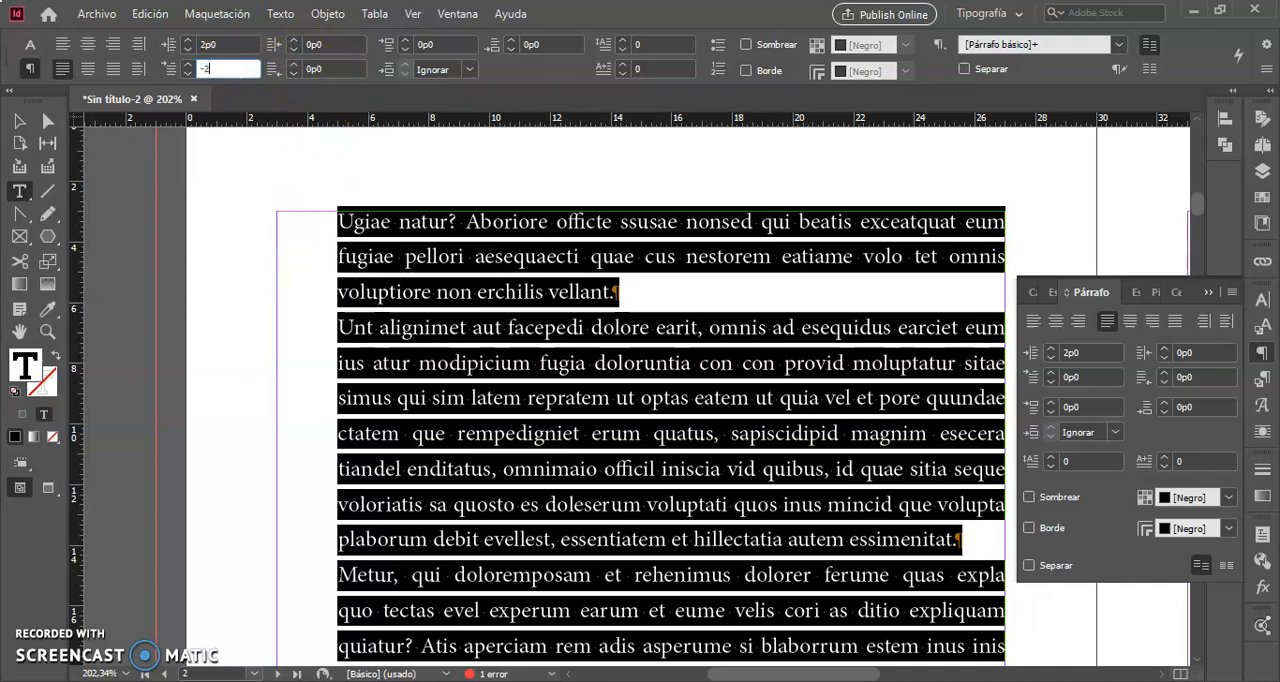
{"action": "type", "text": "2p0"}
{"action": "key", "text": "Return"}
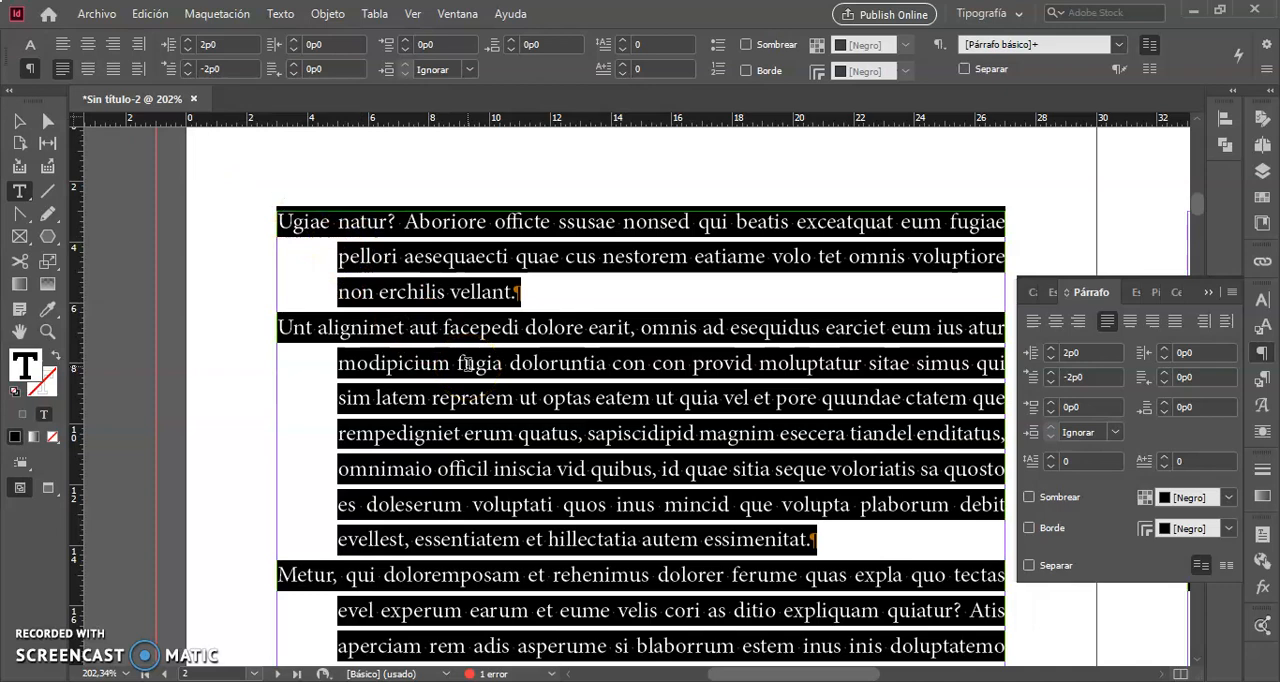
{"action": "scroll", "coordinate": [466, 364], "scroll_direction": "down", "scroll_amount": 3}
{"action": "scroll", "coordinate": [466, 364], "scroll_direction": "up", "scroll_amount": 1}
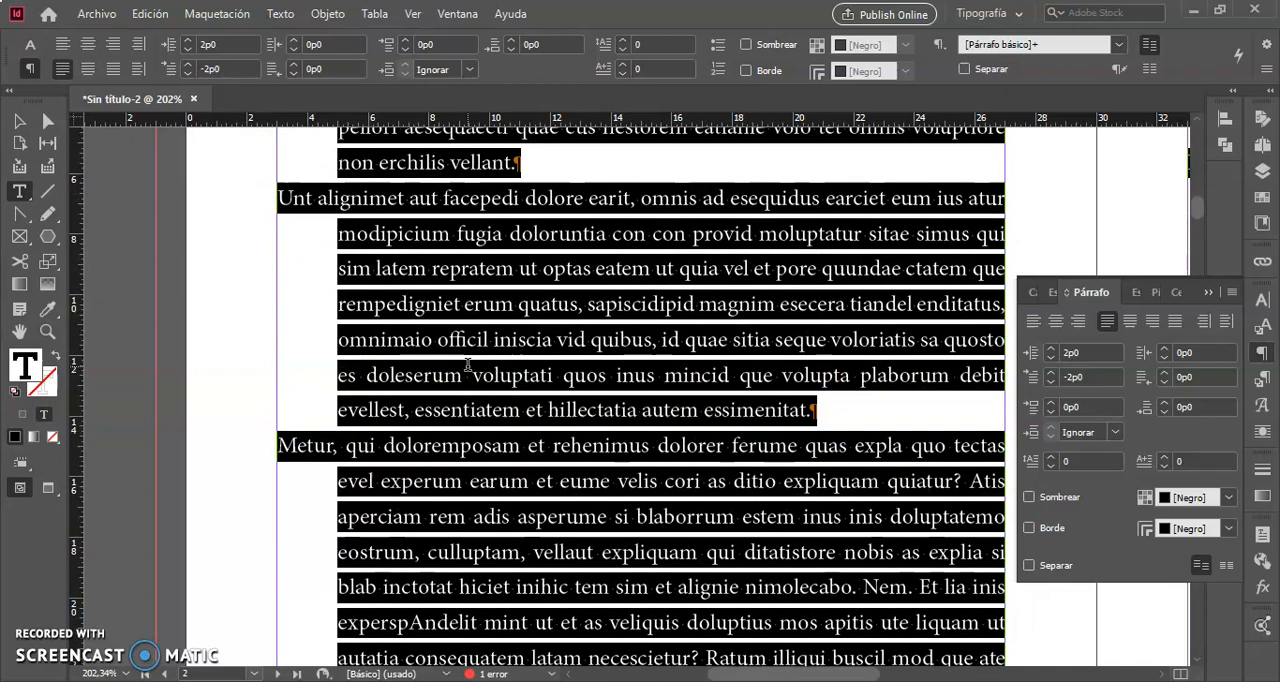
{"action": "scroll", "coordinate": [466, 364], "scroll_direction": "up", "scroll_amount": 3}
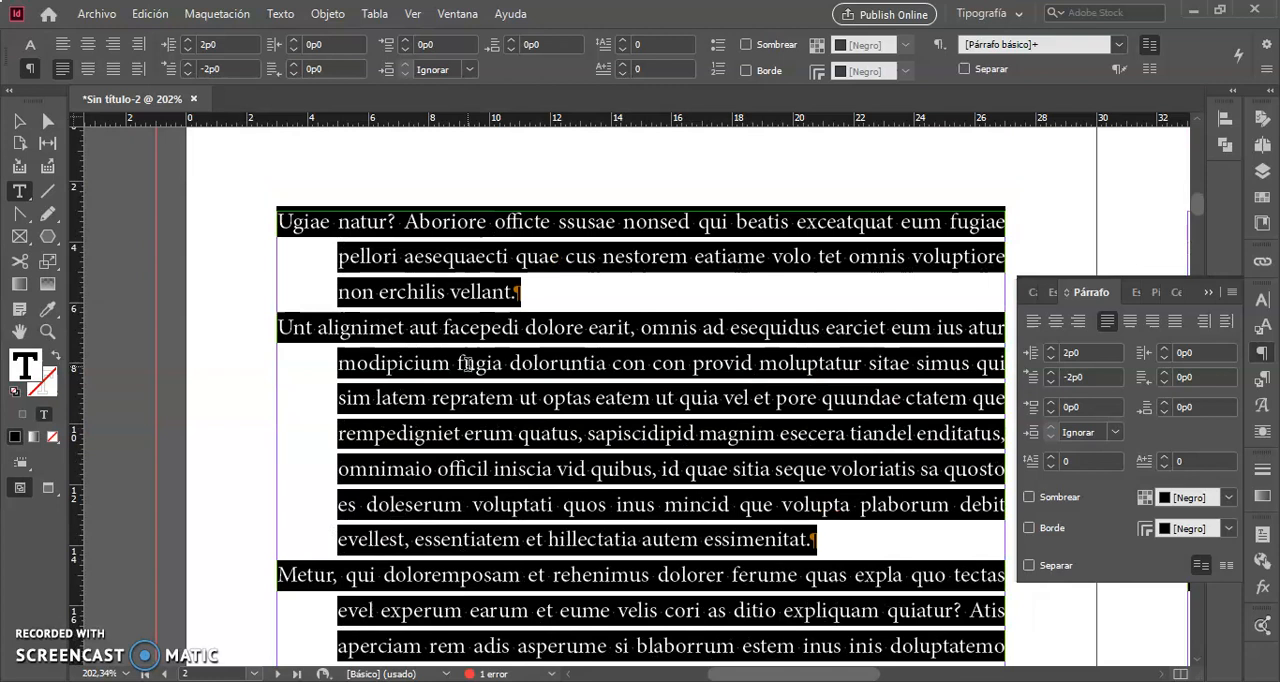